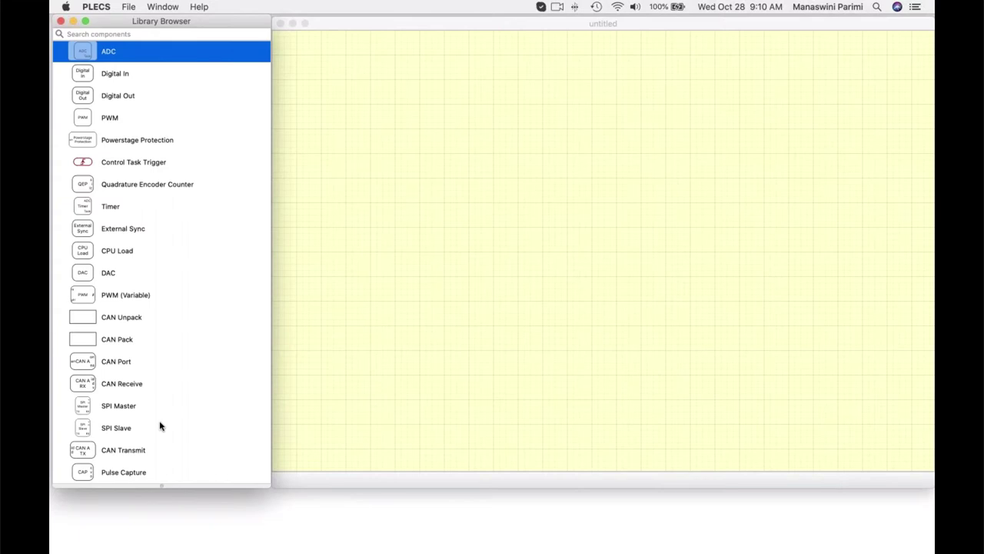
Place a PWM block from the TI C2000 Target library in the empty schematic and review its parameters
scroll(160, 425, up, 3)
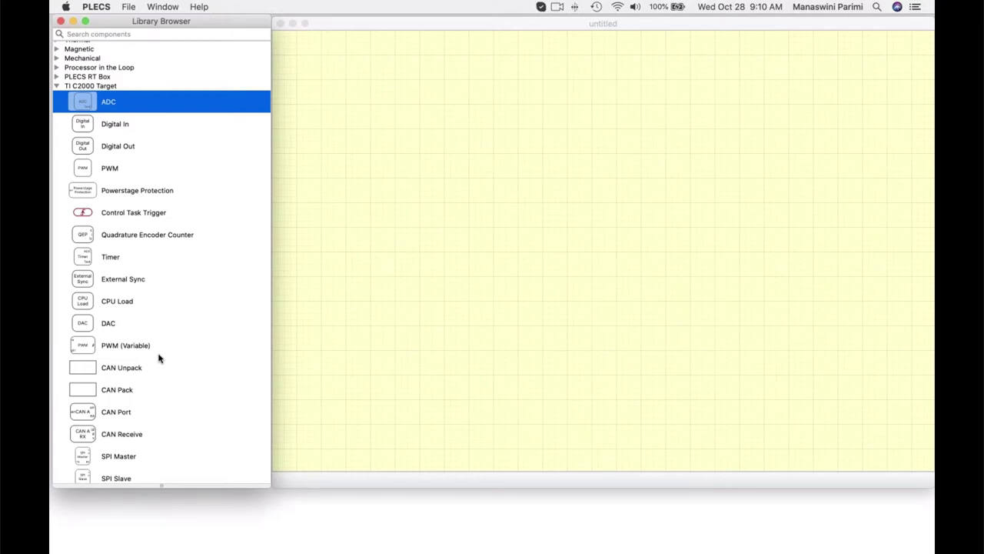
drag(113, 172, 486, 160)
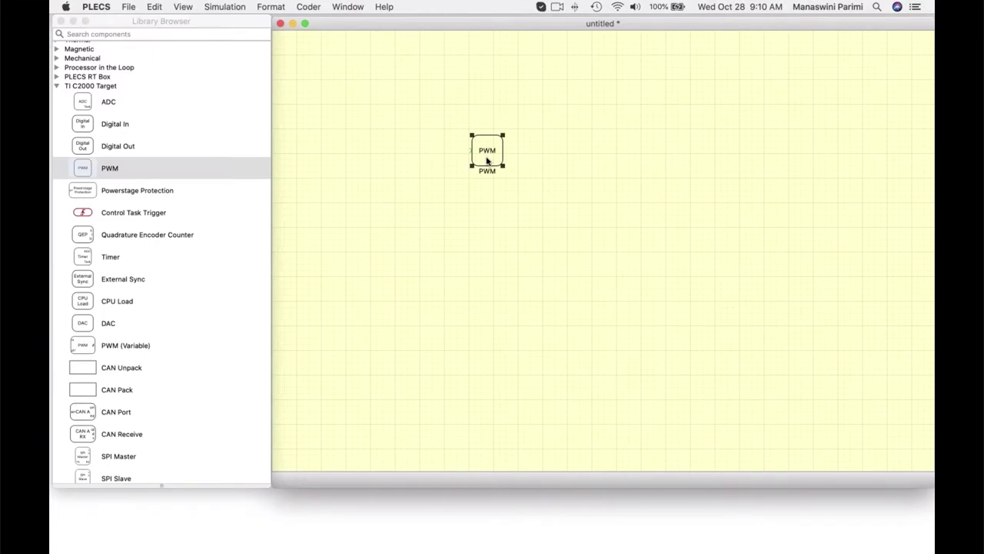
double_click(487, 160)
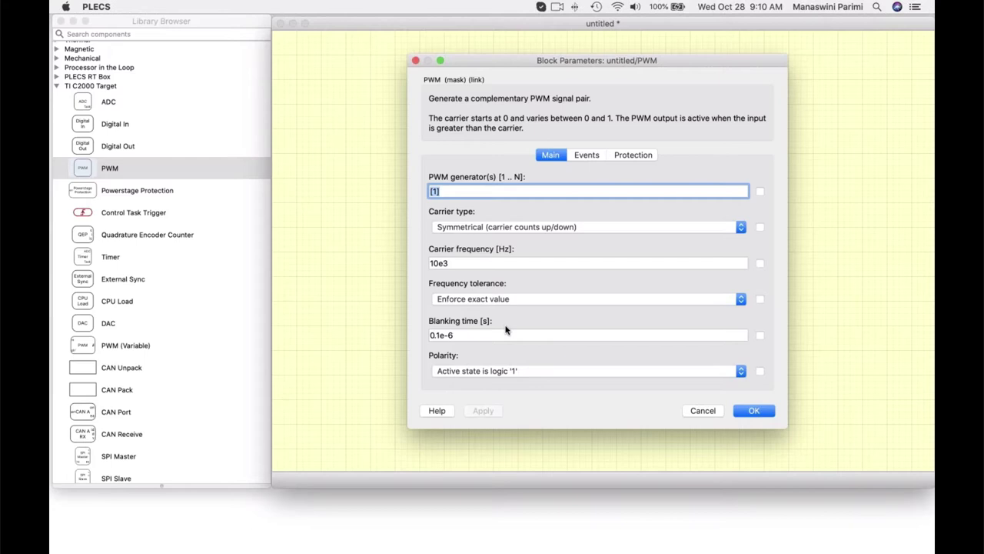
click(749, 410)
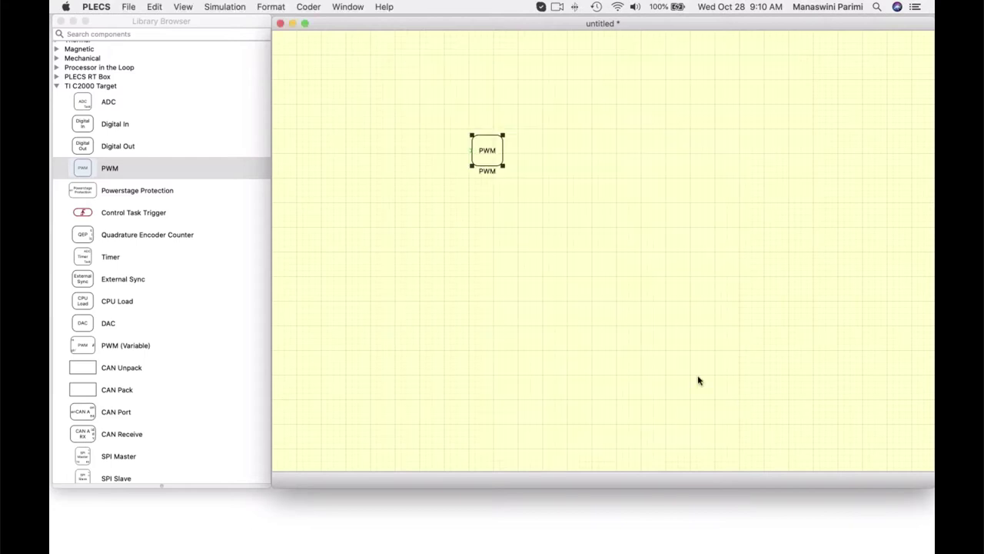
Add a Constant block to the left of the PWM block and connect it to the PWM input
click(434, 214)
double_click(457, 205)
text(con)
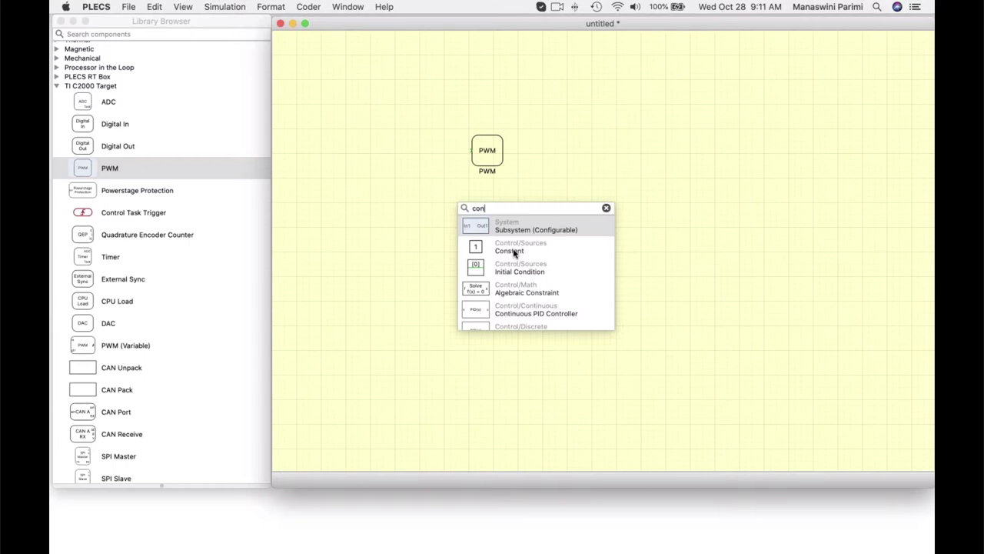
click(514, 252)
drag(515, 253, 470, 150)
click(466, 193)
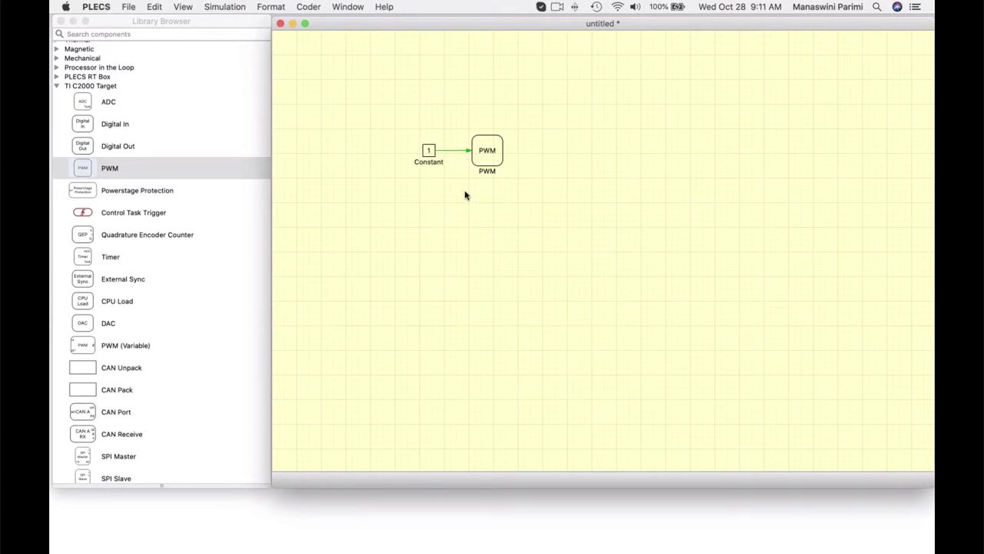
Widen the Constant block slightly and set its value to 0.5
click(429, 150)
drag(423, 145, 410, 144)
double_click(419, 154)
text(0.;5)
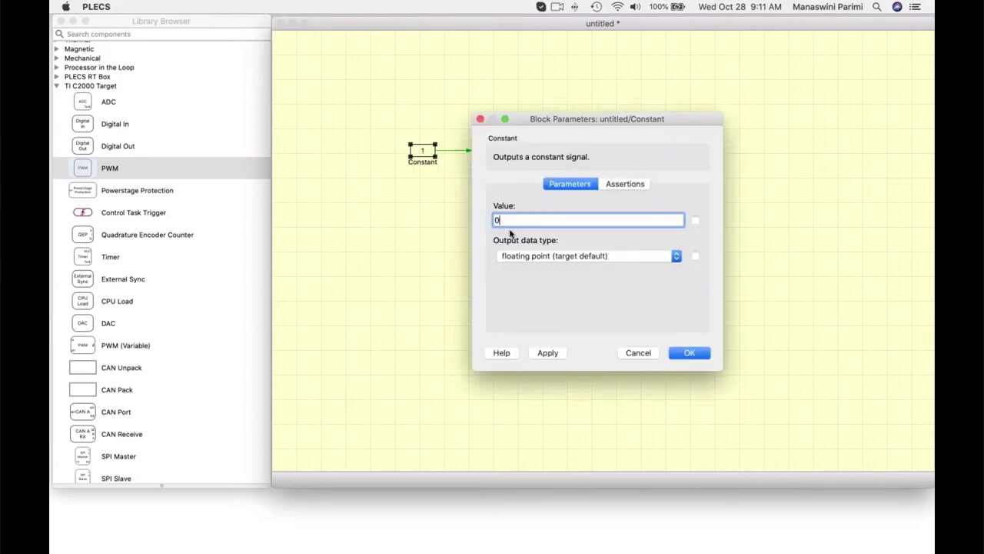
key(BackSpace)
key(BackSpace)
text(5)
click(549, 353)
click(689, 352)
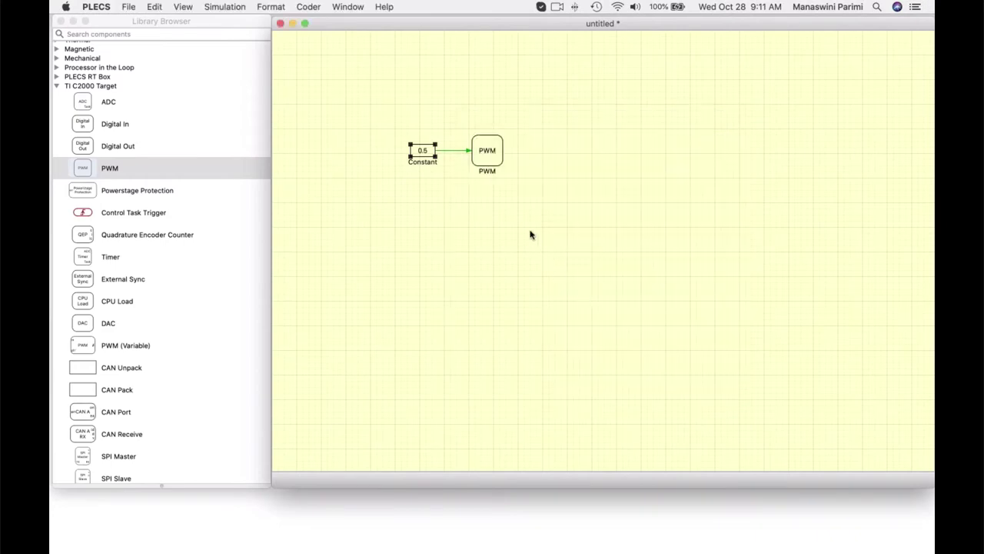
Check the PWM block's generator settings and place a TI C2000 Digital Out block above the PWM block
double_click(490, 163)
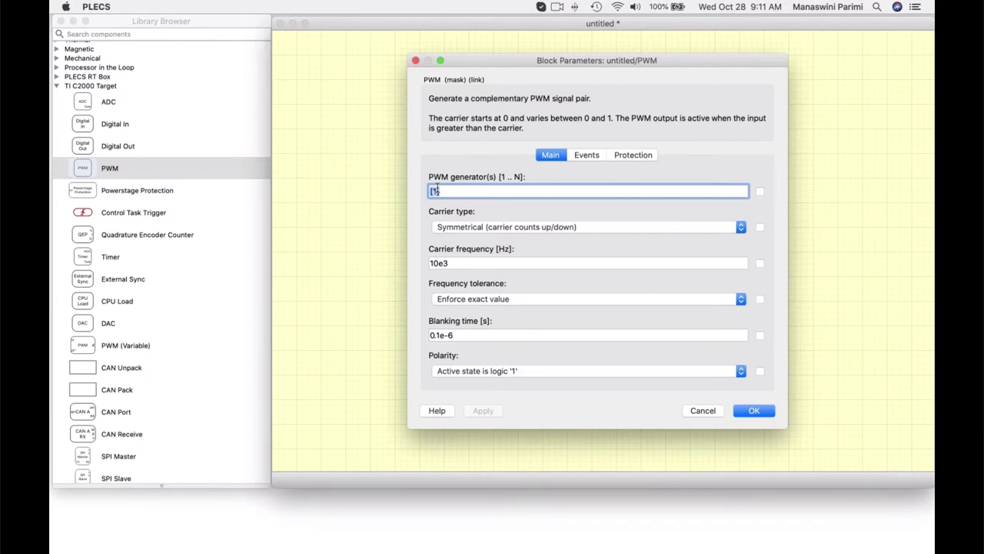
click(751, 415)
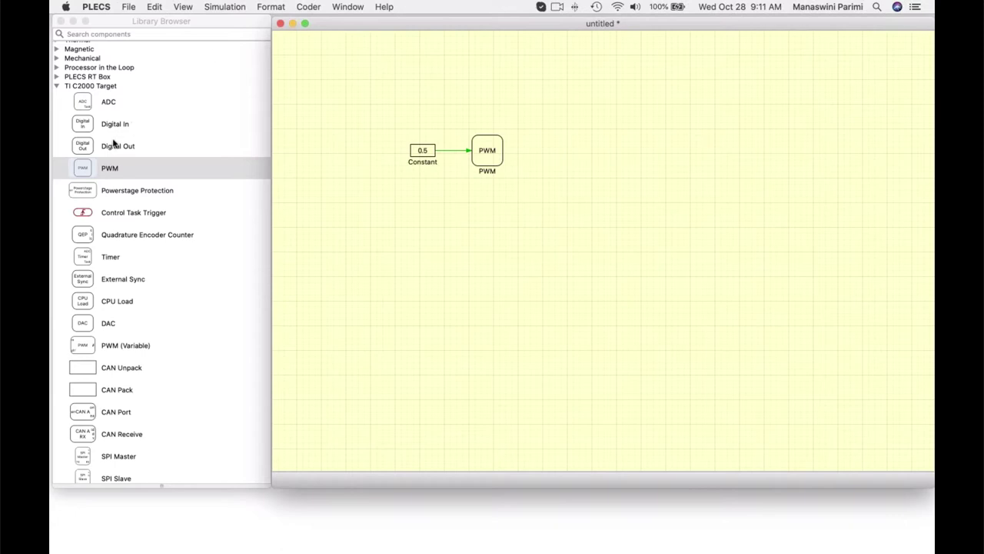
drag(123, 145, 509, 99)
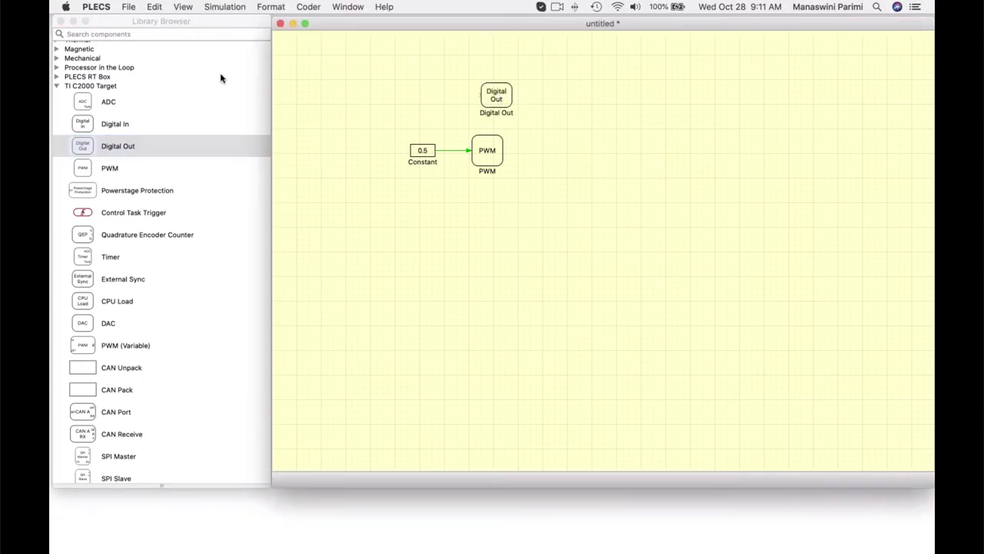
Find the discrete Delay block in the library and place it to the left of the Digital Out block
click(169, 34)
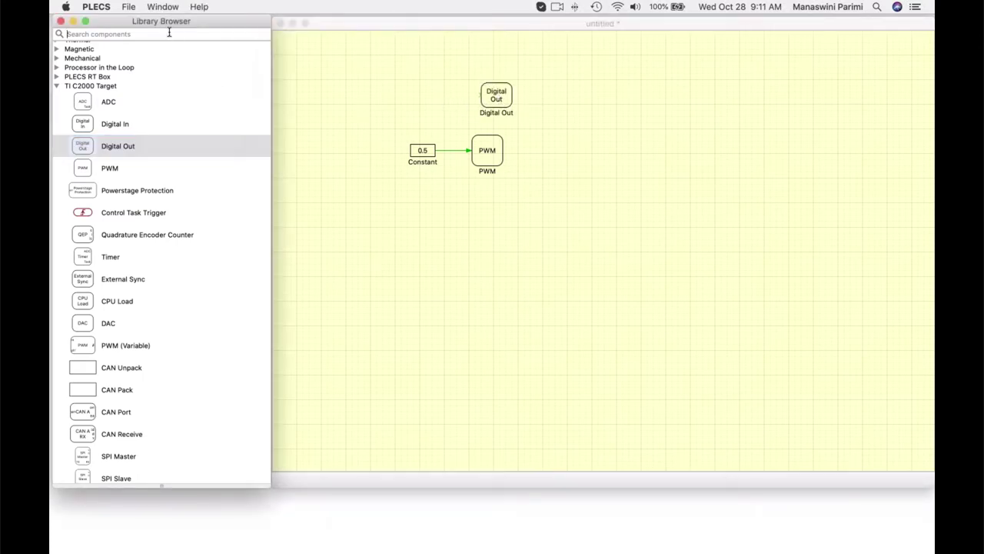
text(del)
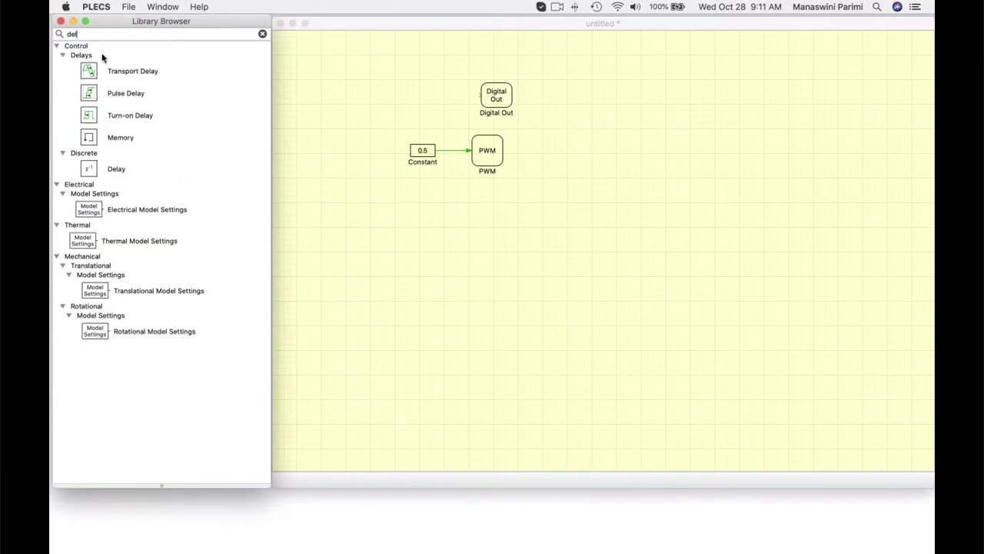
text(a)
drag(88, 169, 418, 101)
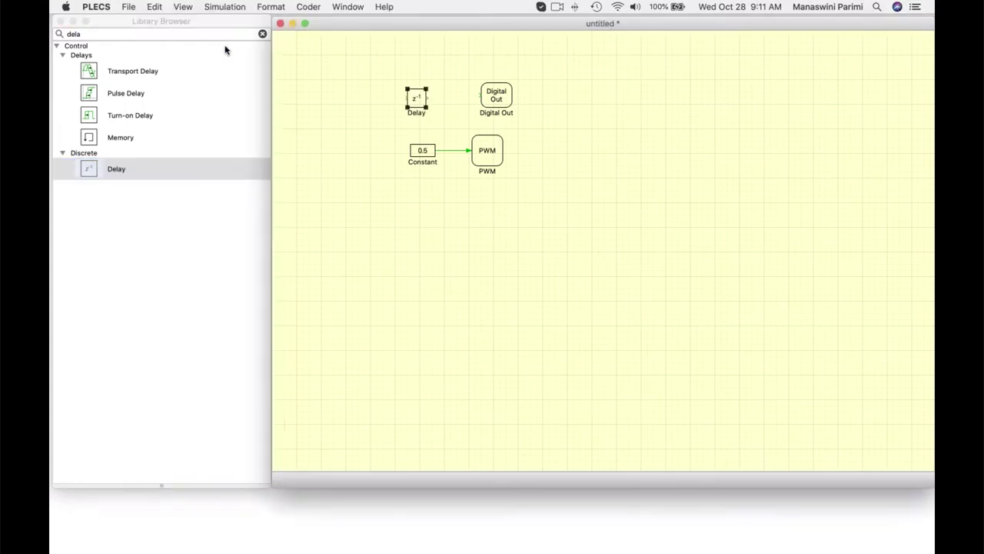
Find the Logical Operator block in the library and place it between the Delay and Digital Out blocks
click(198, 33)
text(nt)
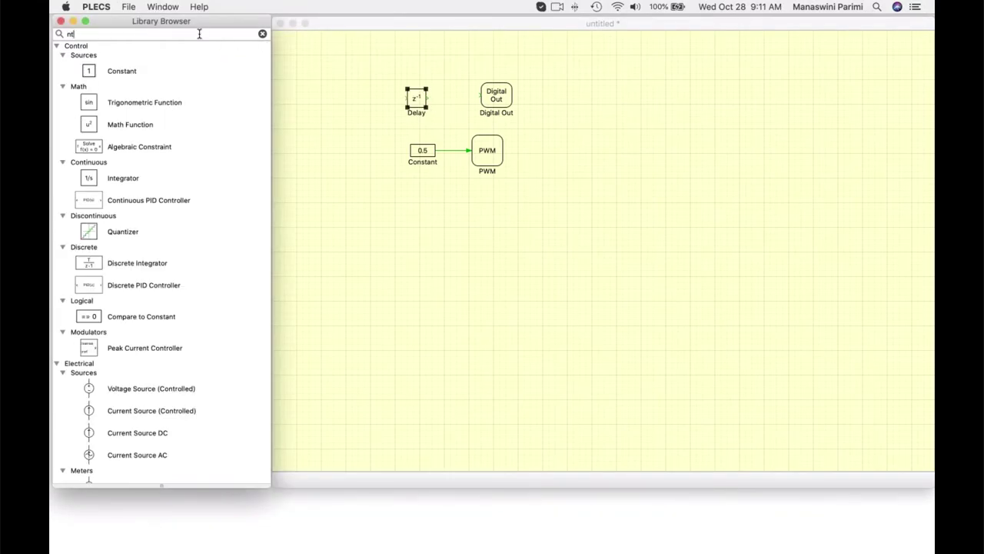
key(BackSpace)
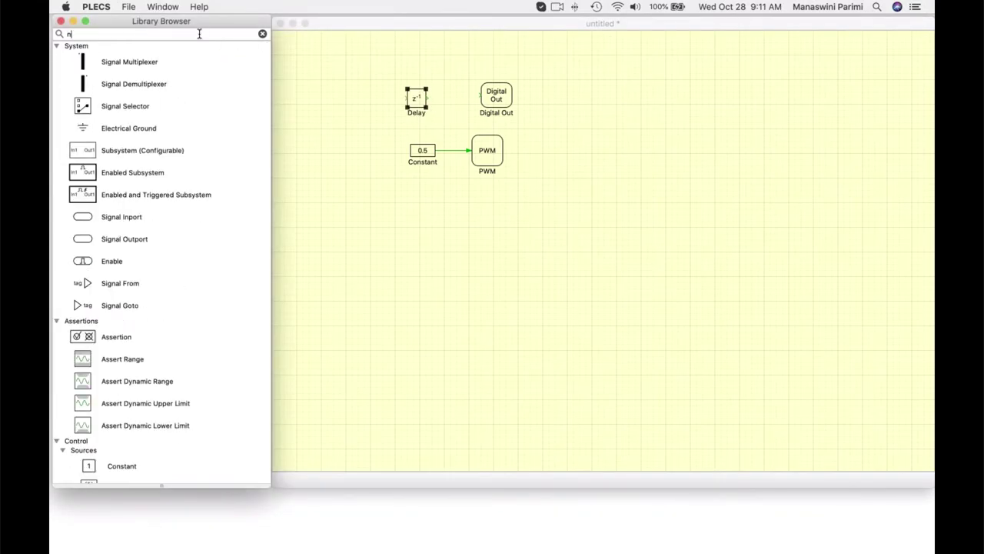
text(ot)
drag(89, 96, 449, 103)
Set the Logical Operator block's operator to NOT
double_click(447, 99)
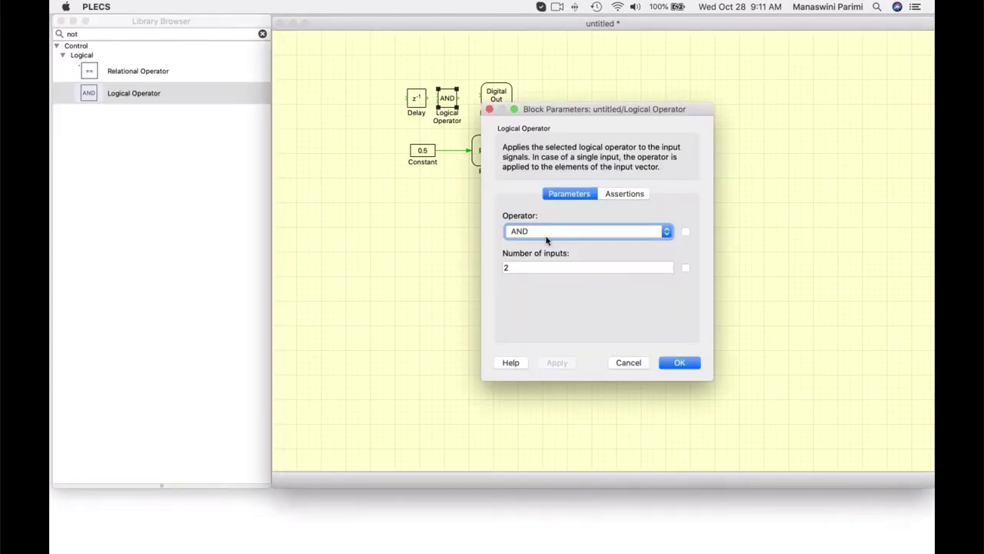
click(545, 235)
click(526, 285)
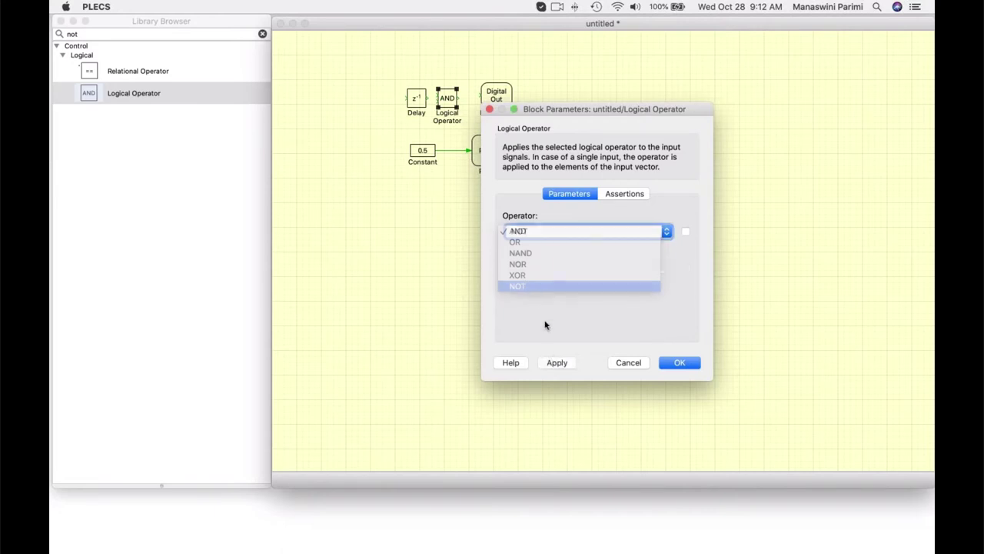
click(557, 362)
key(Return)
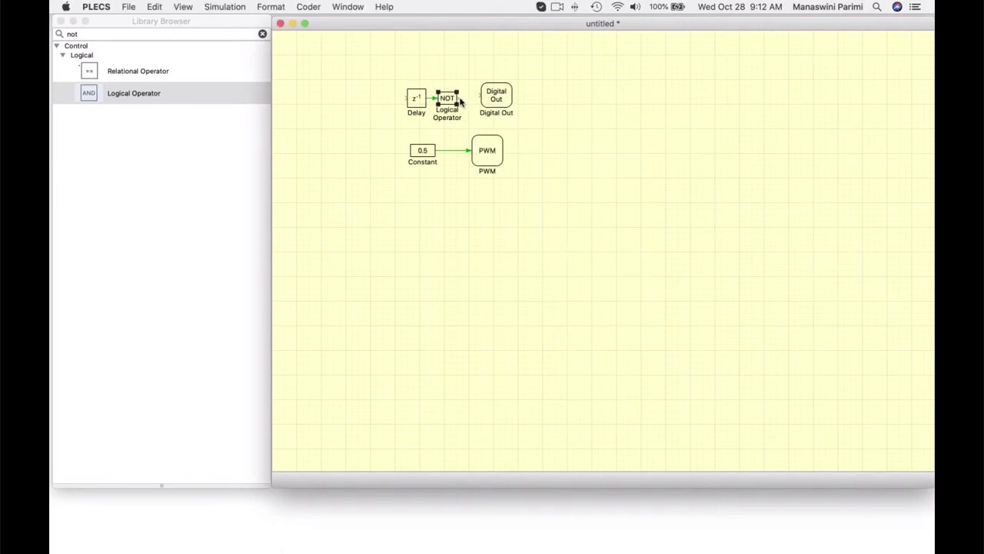
Wire the NOT output to the Digital Out block, feed it back to the Delay input, and align the blocks
drag(461, 98, 483, 96)
click(497, 99)
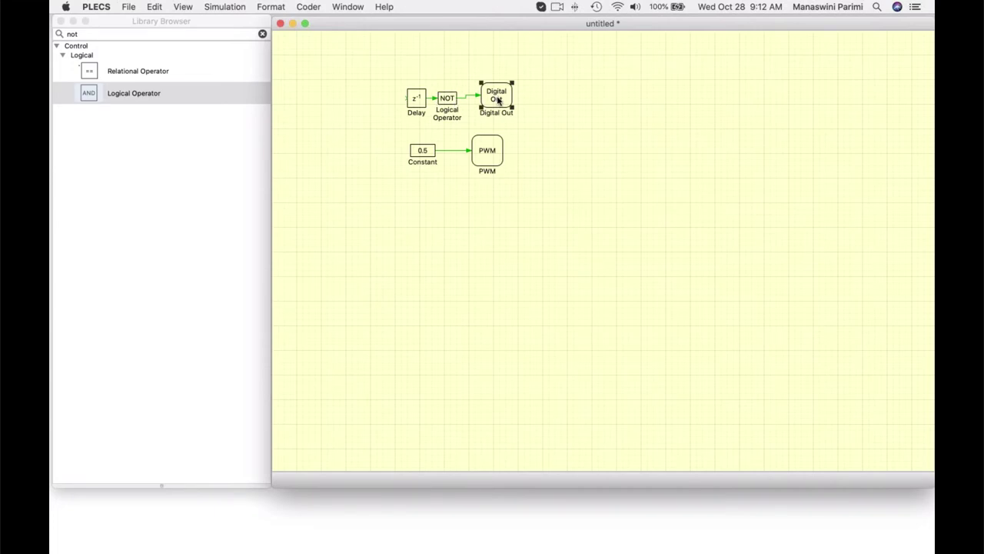
mouse_move(405, 99)
mouse_down()
mouse_move(378, 121)
mouse_move(464, 131)
mouse_move(466, 98)
mouse_move(411, 98)
mouse_up()
click(398, 86)
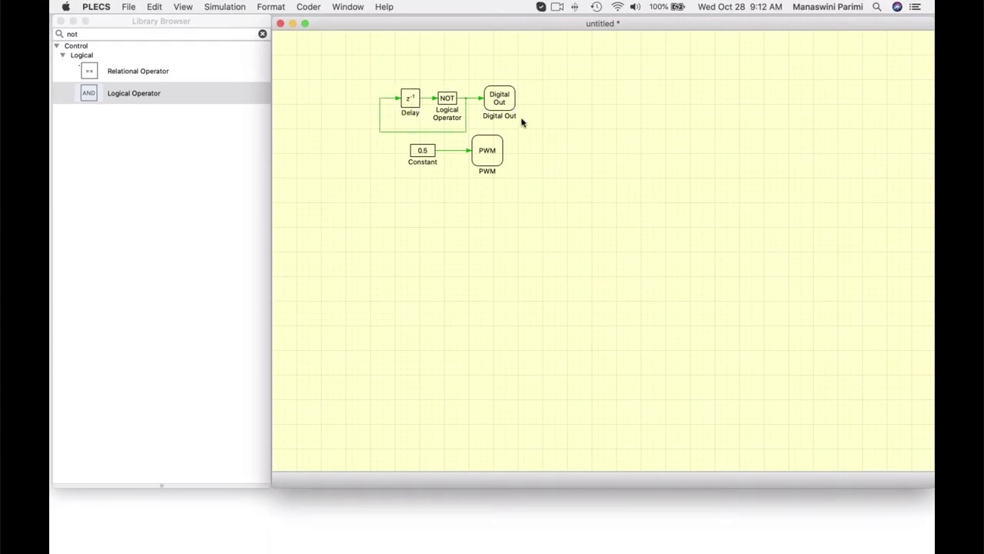
Set the Delay block's sample time to 0.5
double_click(405, 98)
click(523, 289)
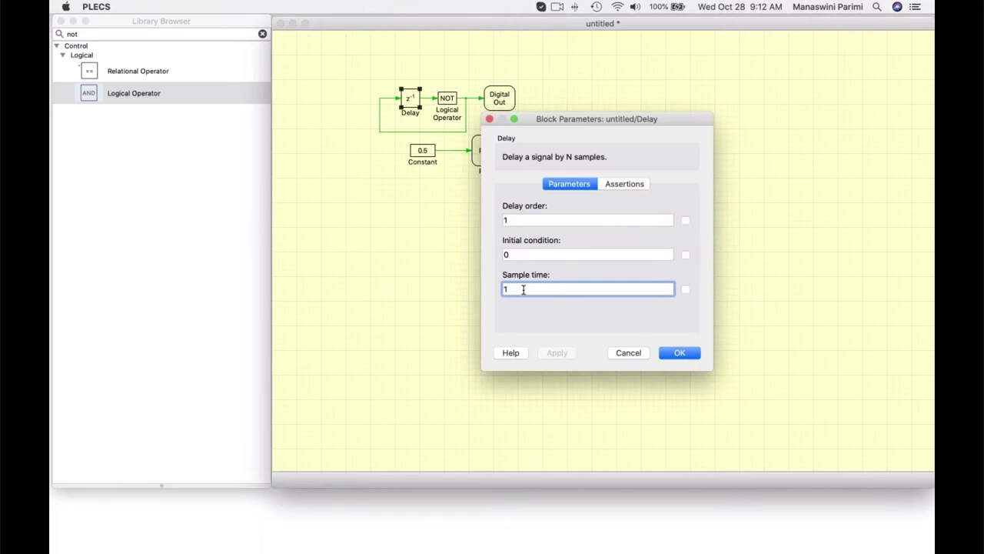
key(BackSpace)
text(0.5)
click(557, 351)
click(675, 353)
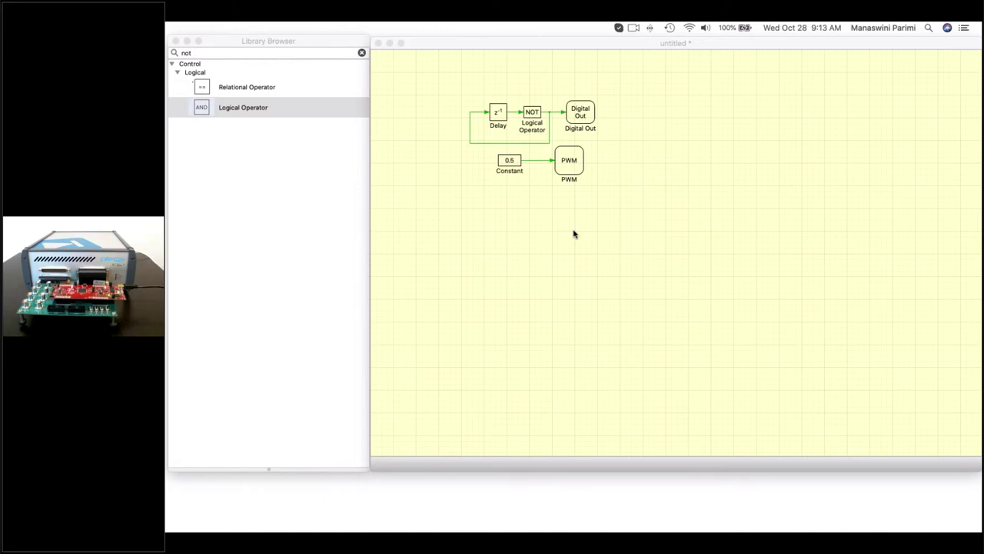
Set the Digital Out block's GPIO number to 34
click(560, 227)
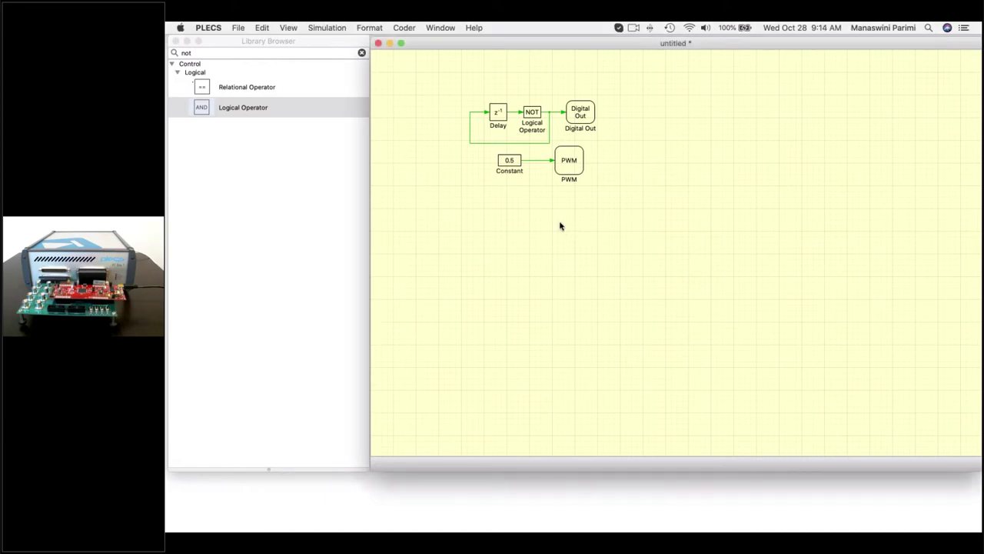
double_click(590, 121)
click(630, 263)
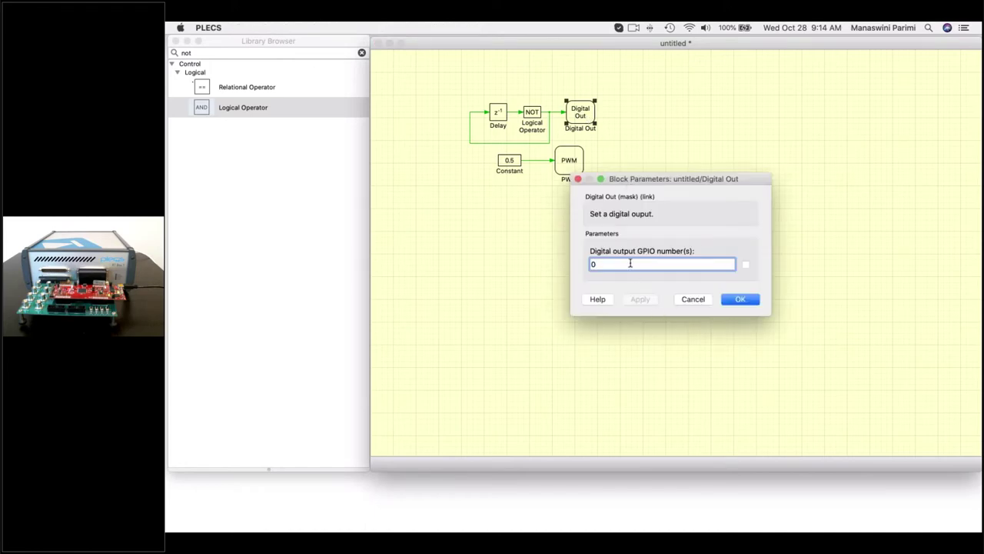
key(BackSpace)
text(34)
click(639, 299)
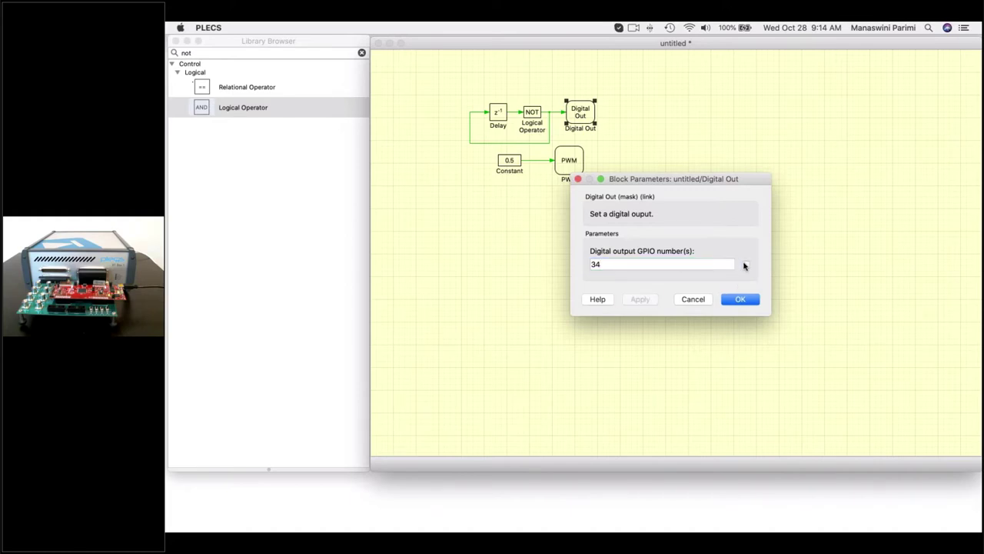
click(750, 297)
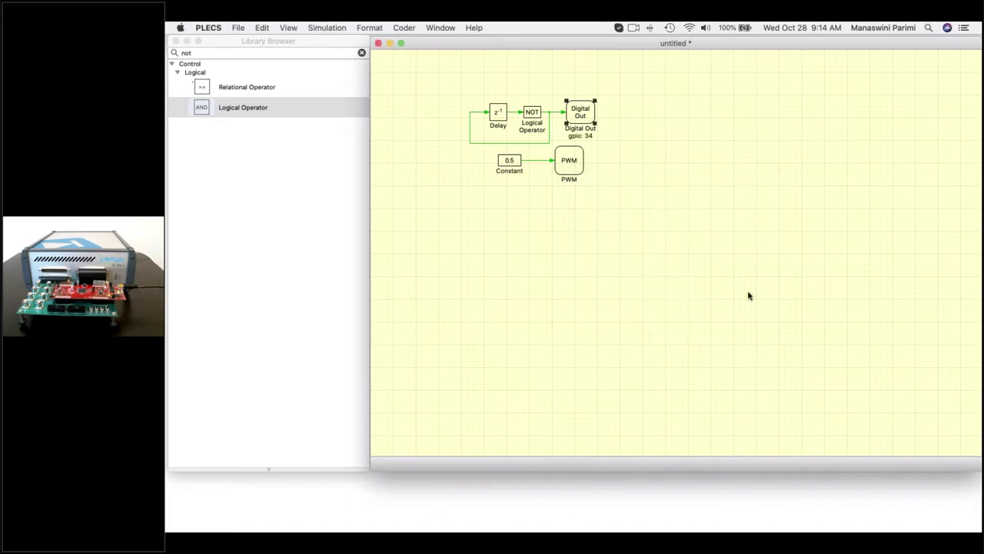
Save the model as led in the Multitask_webinar folder
click(239, 28)
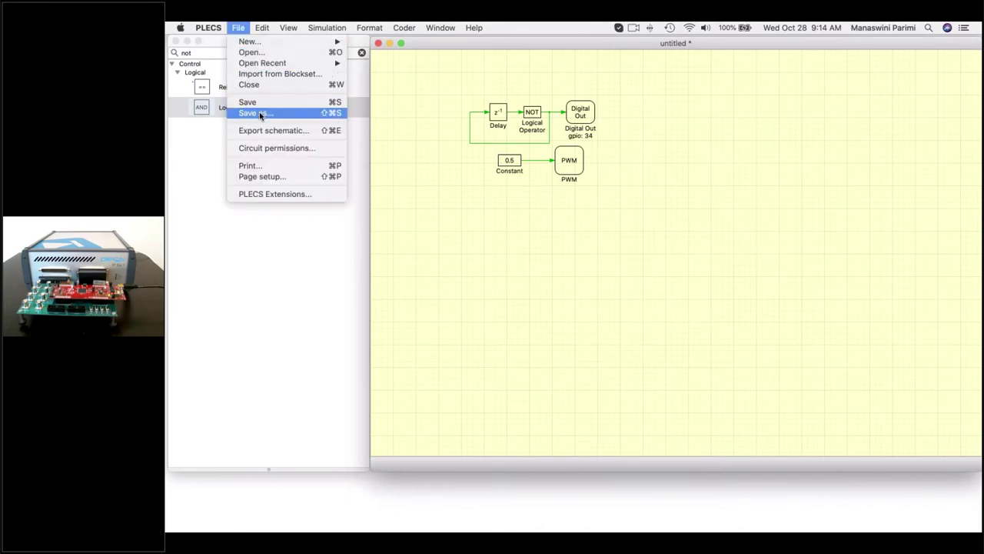
click(260, 113)
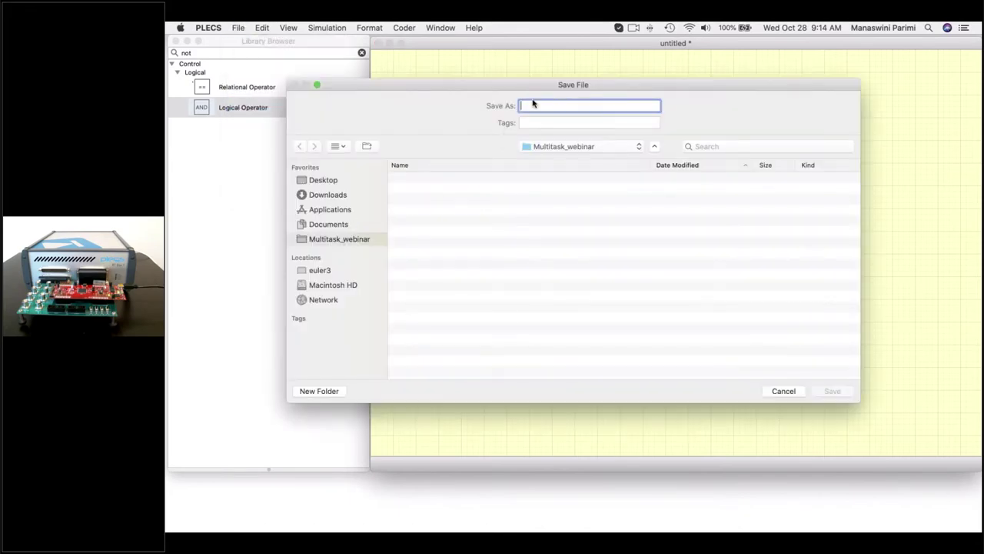
text(led)
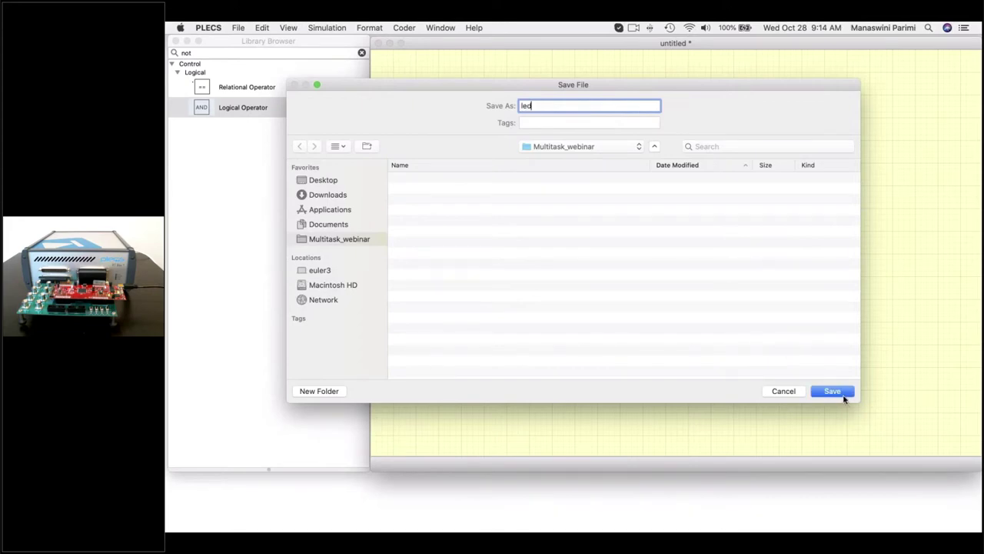
click(843, 396)
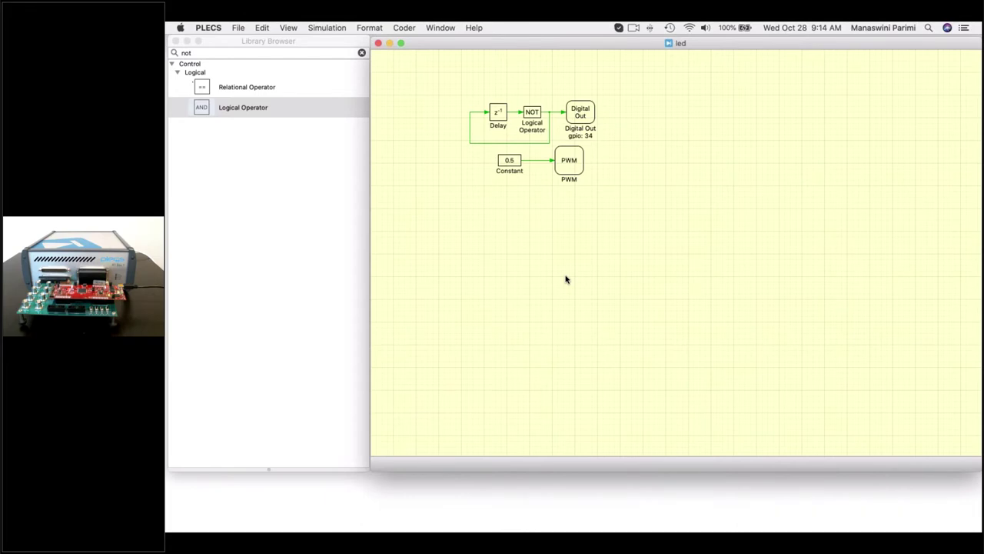
Set the discretization step size to 1e-4 in the coder options of led and show the parameter inlining settings
click(405, 29)
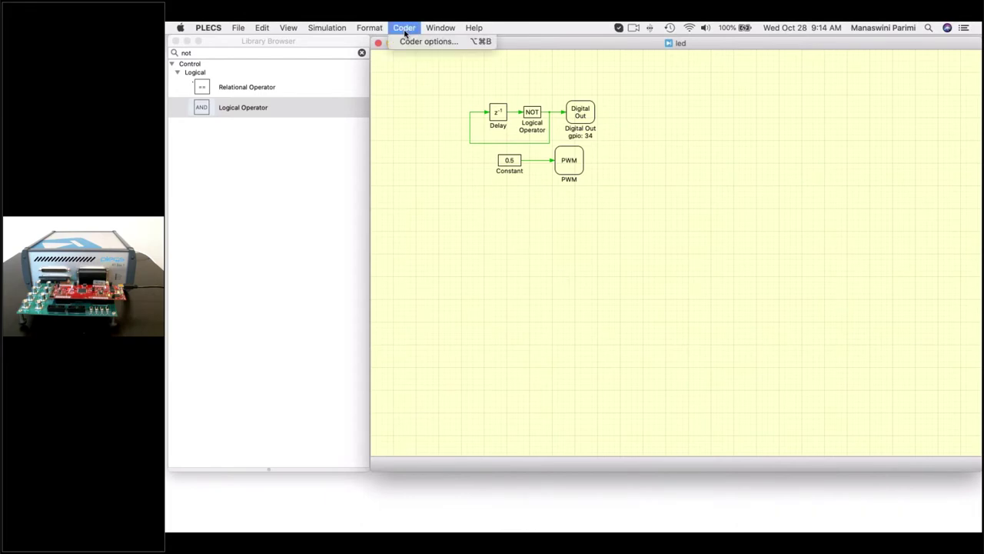
click(422, 41)
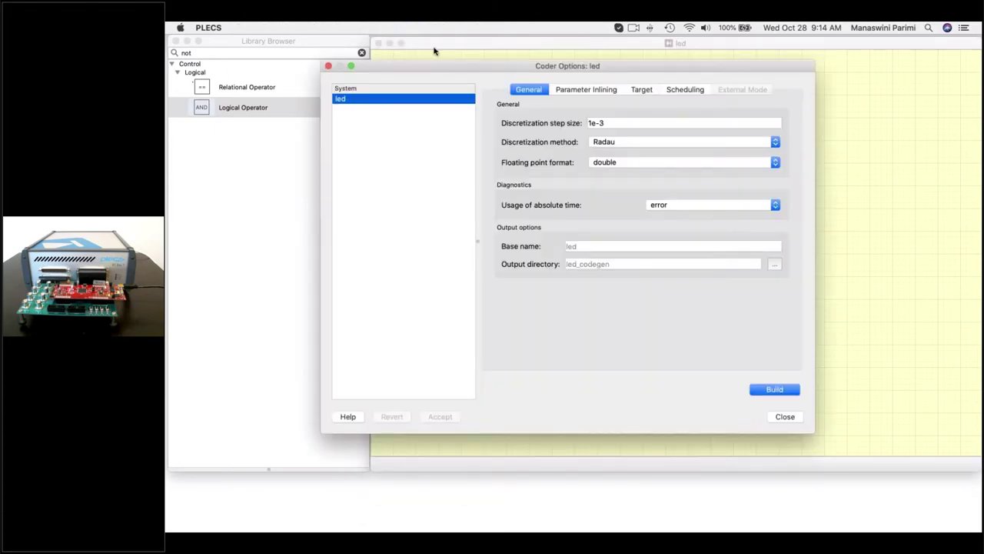
click(639, 122)
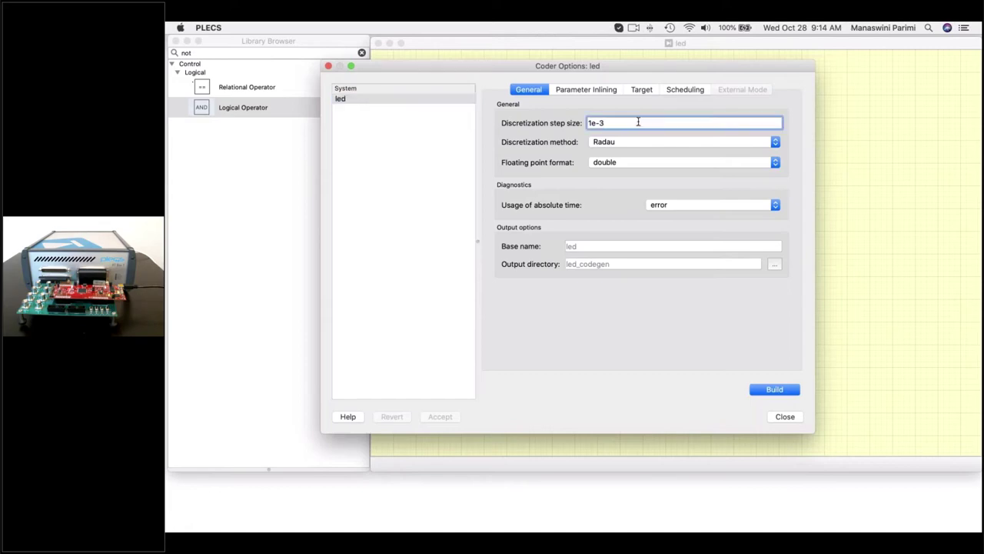
key(BackSpace)
text(4)
click(603, 90)
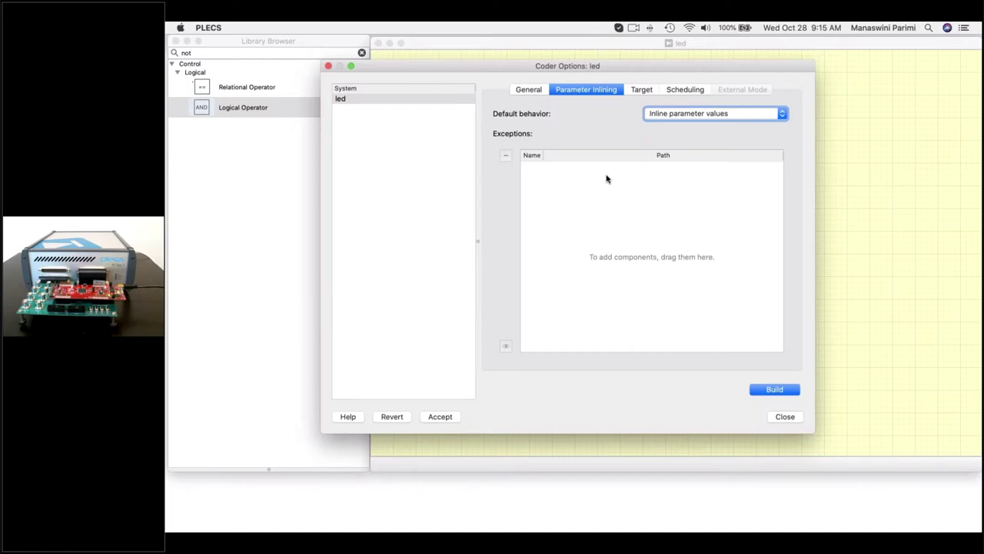
Set the code generation target to TI2806x with Build and program as the build type
click(639, 91)
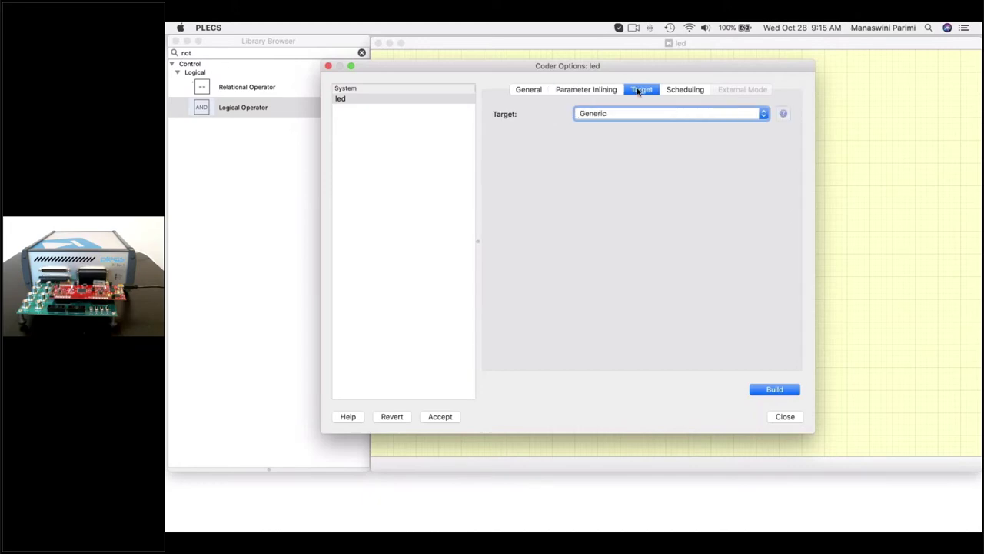
click(639, 113)
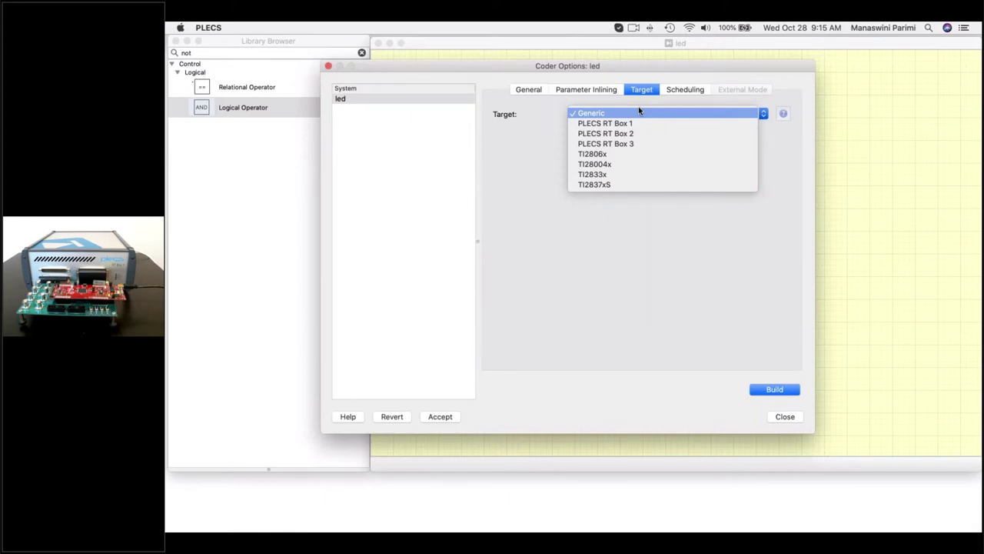
click(620, 154)
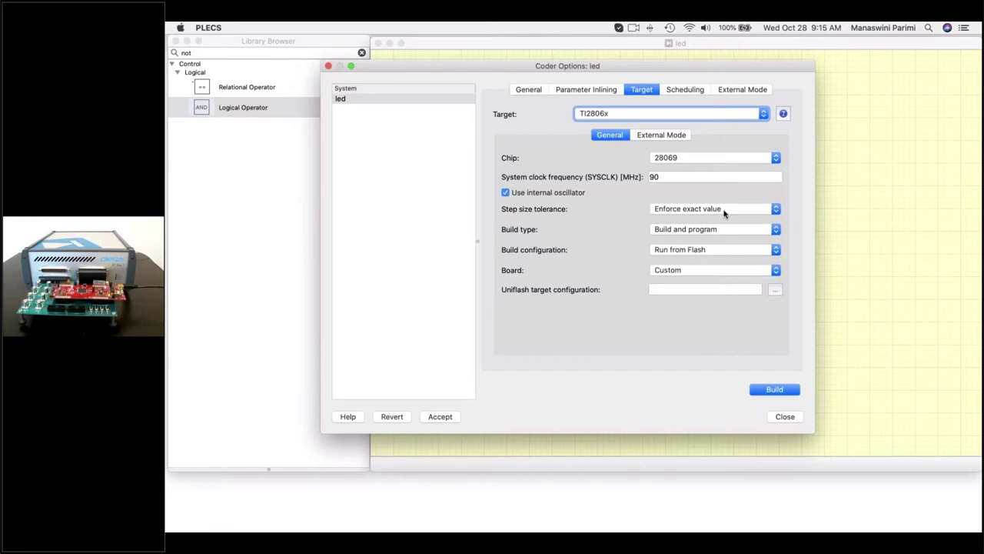
click(689, 232)
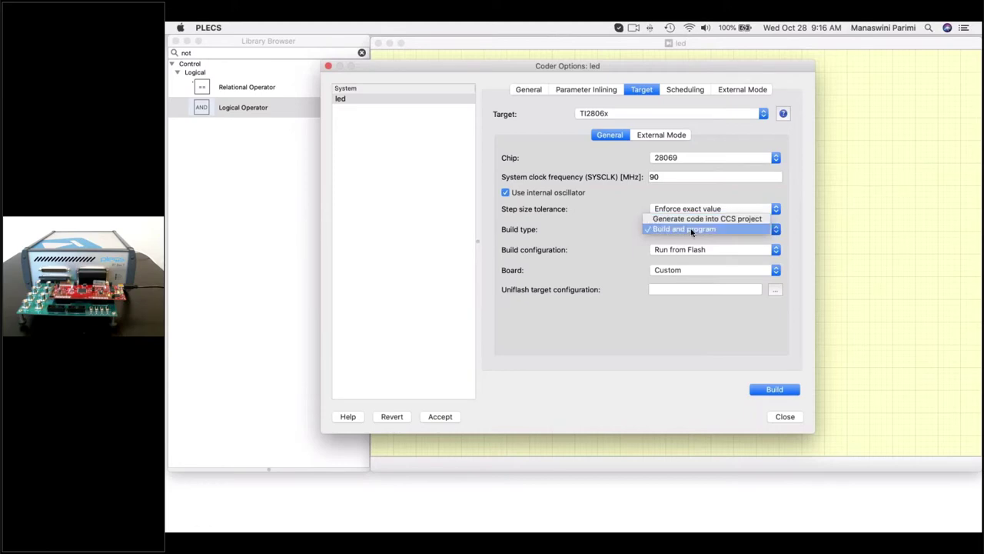
click(692, 232)
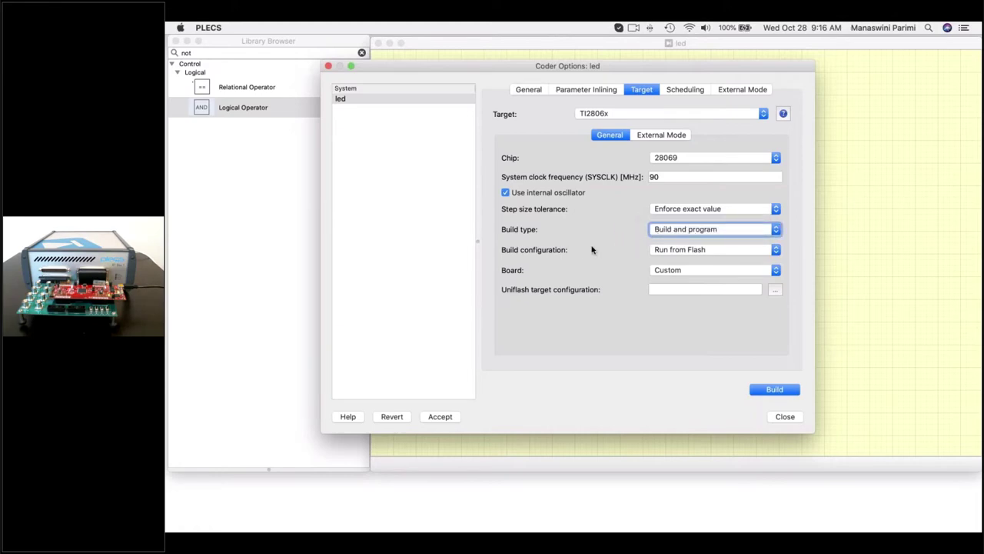
Set the build configuration to Run from RAM and the board to LaunchPad, accept the options and build led
click(755, 251)
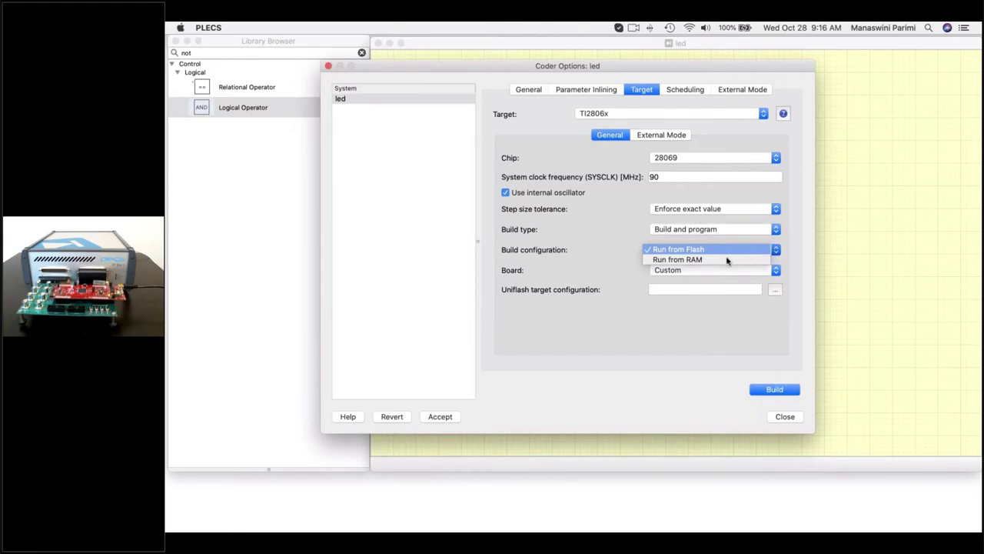
click(727, 260)
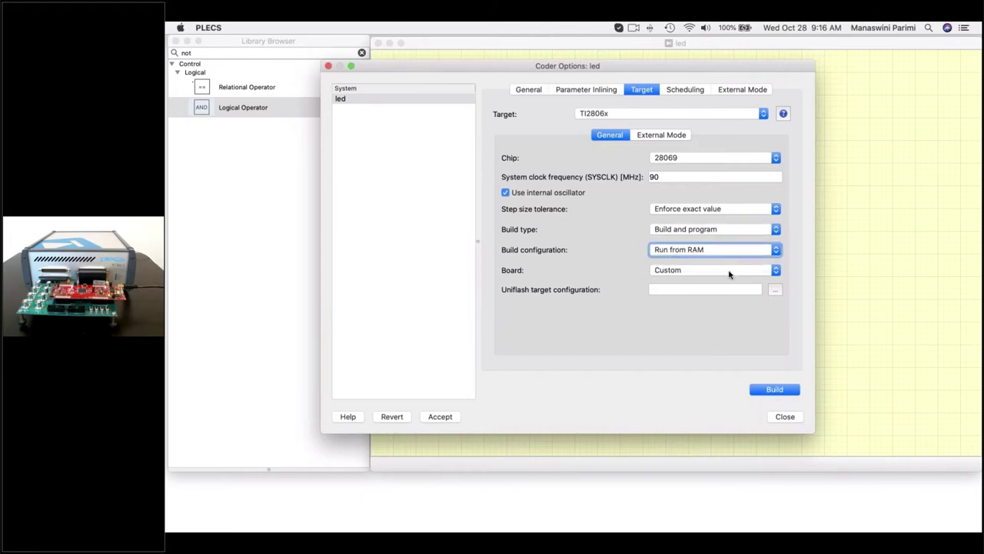
click(731, 272)
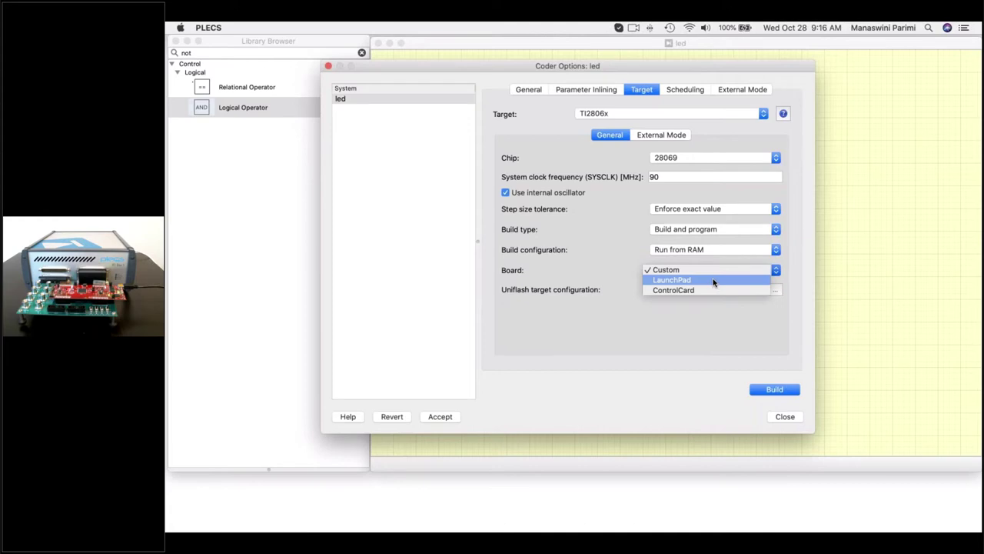
click(713, 282)
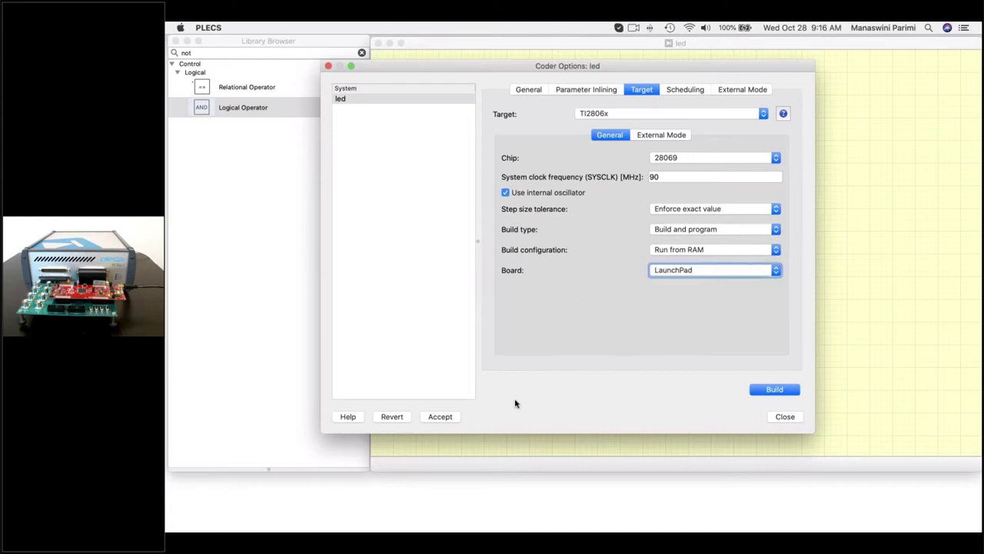
click(452, 416)
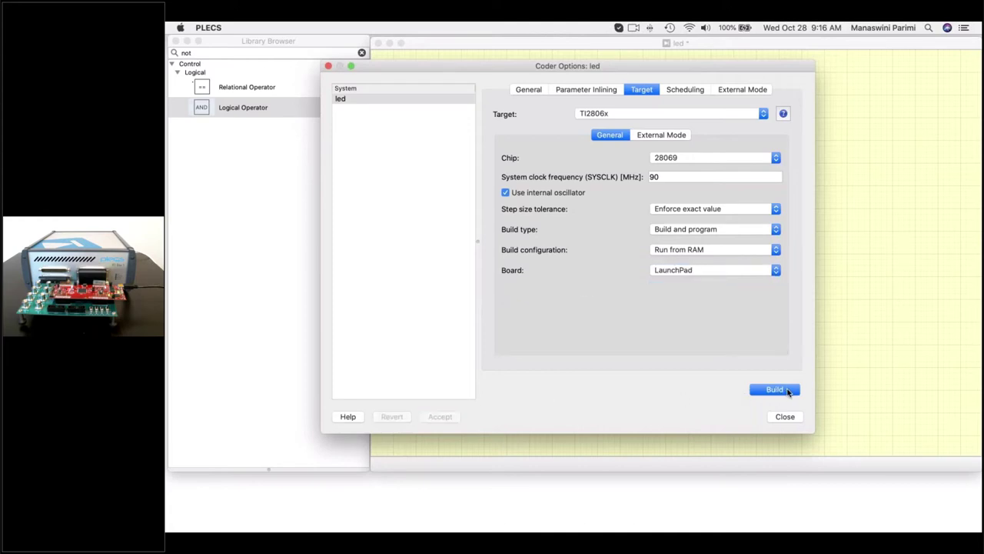
click(787, 391)
Switch to Finder, open led.c from the led_codegen folder in Multitask_webinar and read through the generated code
key(super+Tab)
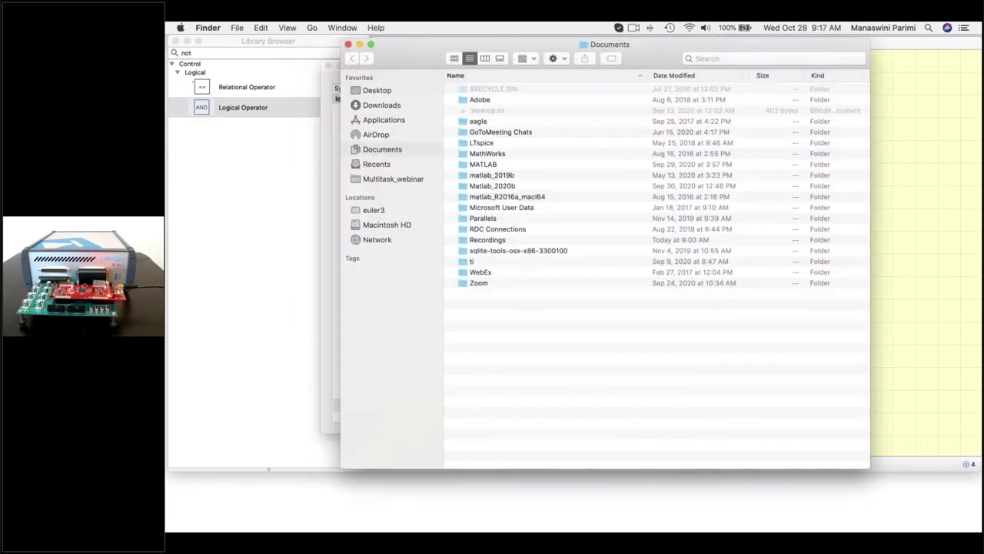
click(391, 179)
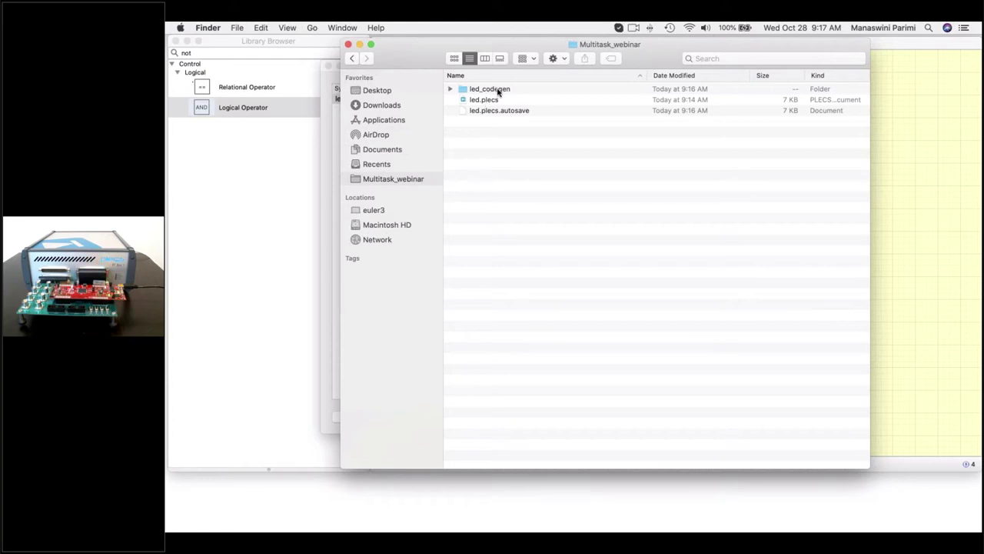
double_click(498, 90)
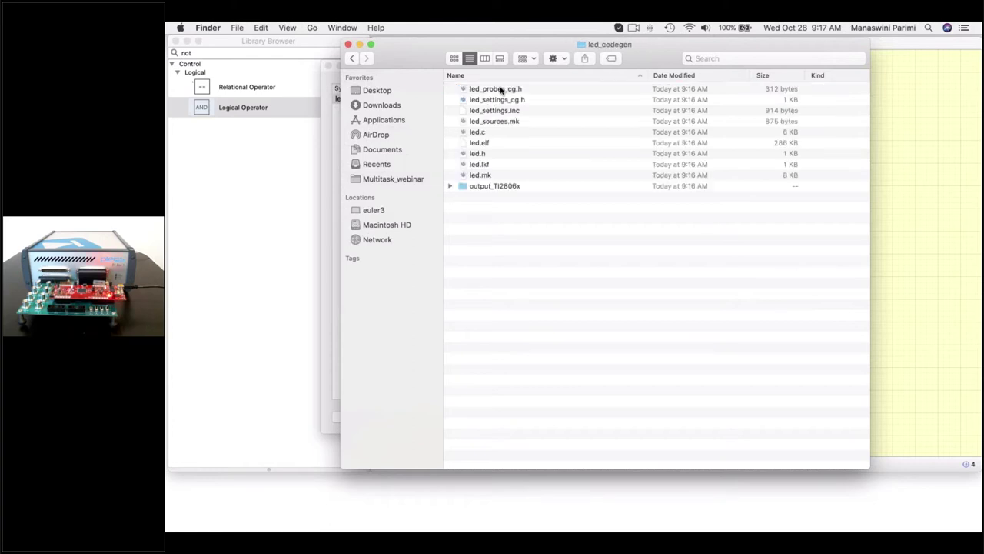
double_click(480, 133)
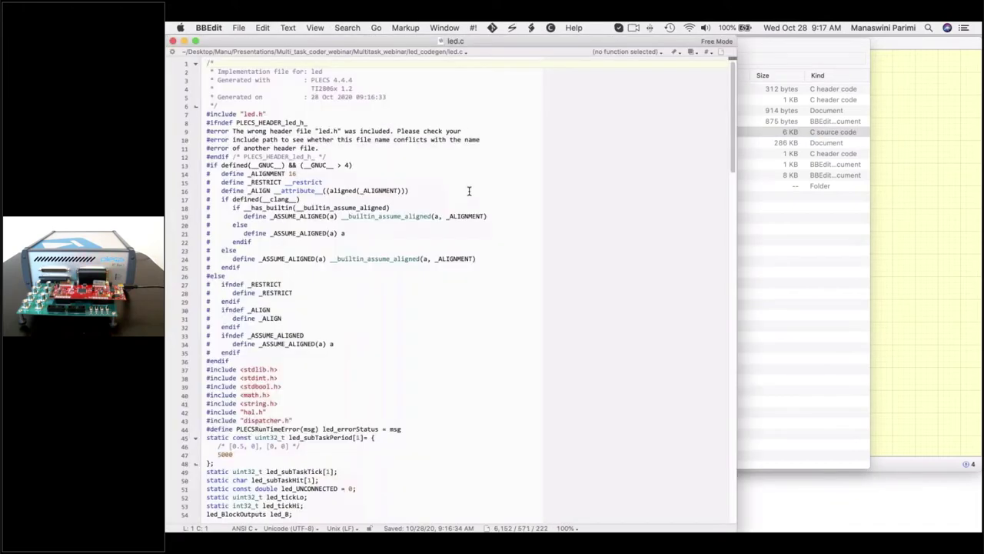
scroll(468, 190, down, 1)
scroll(468, 191, down, 8)
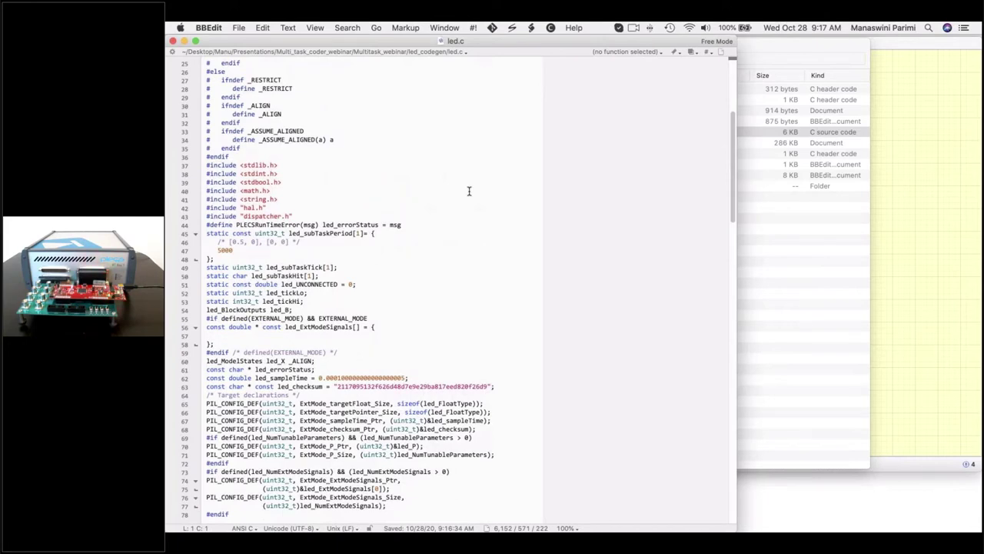
scroll(479, 186, down, 12)
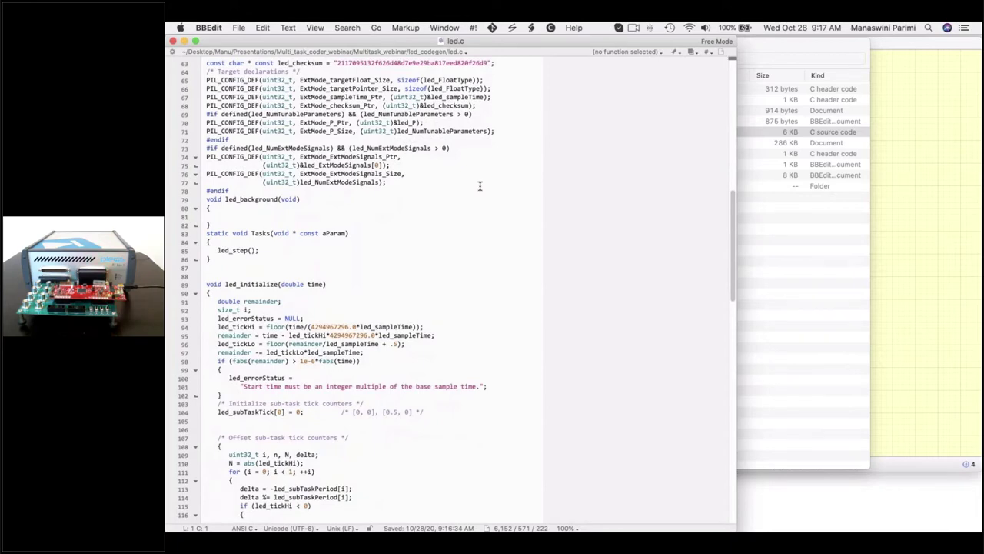
scroll(480, 186, down, 15)
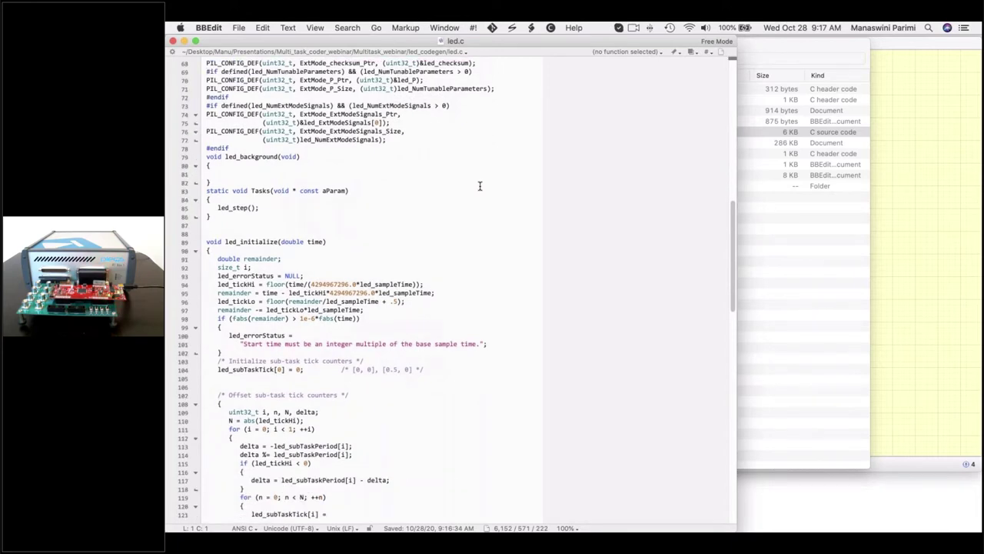
Close the led.c file, the led_codegen folder window and the coder options to return to the led model
click(174, 42)
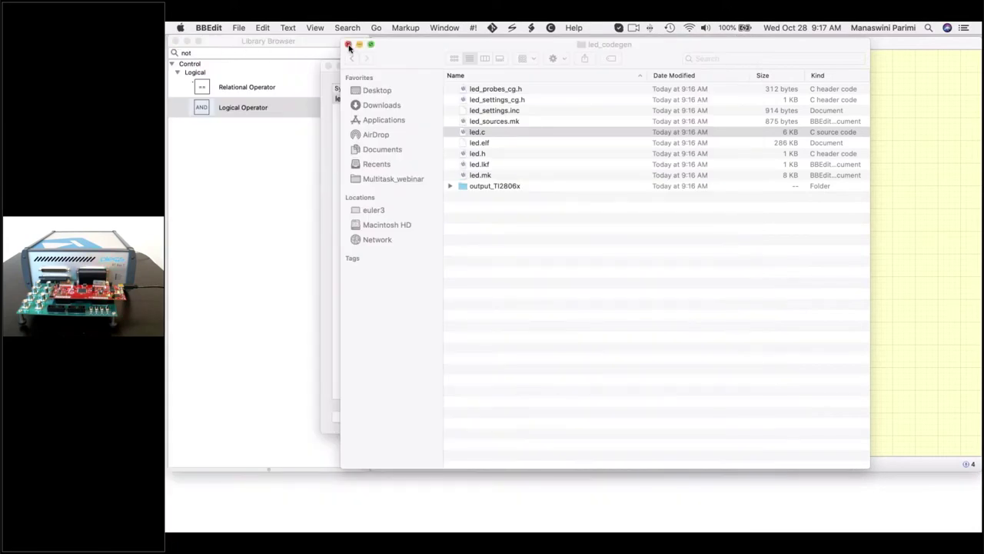
click(349, 46)
click(329, 66)
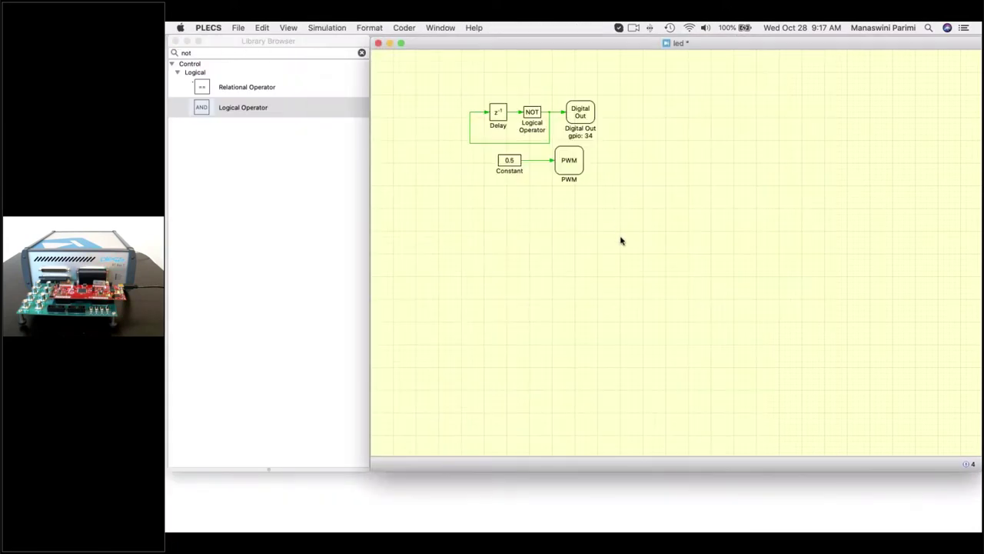
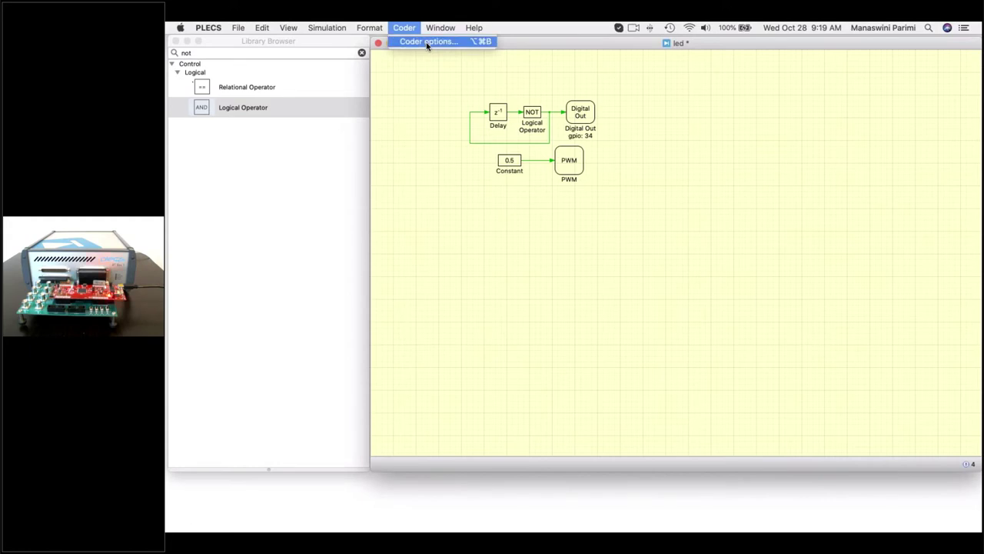
In led's coder options, set the tasking mode to multi-tasking and the task configuration to specify
click(428, 42)
click(683, 90)
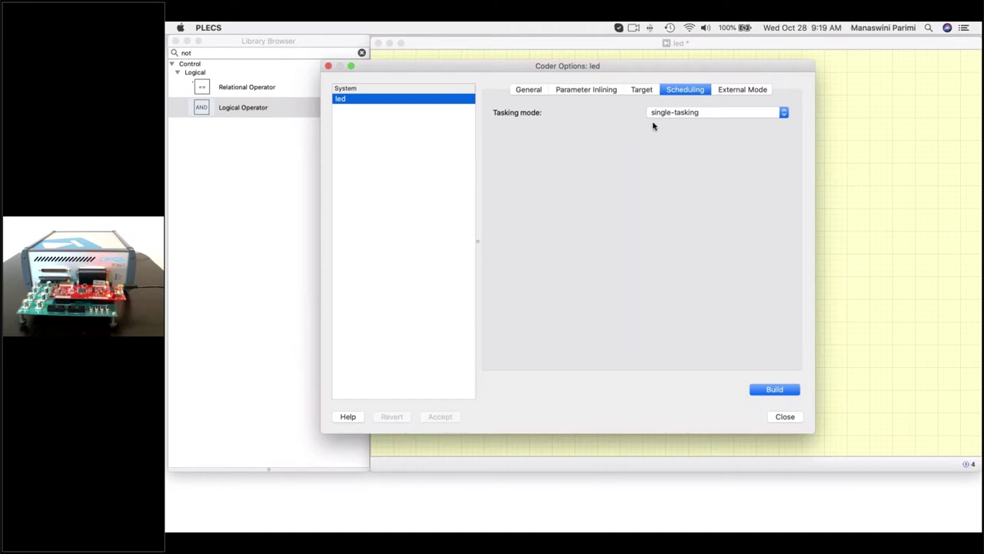
click(685, 117)
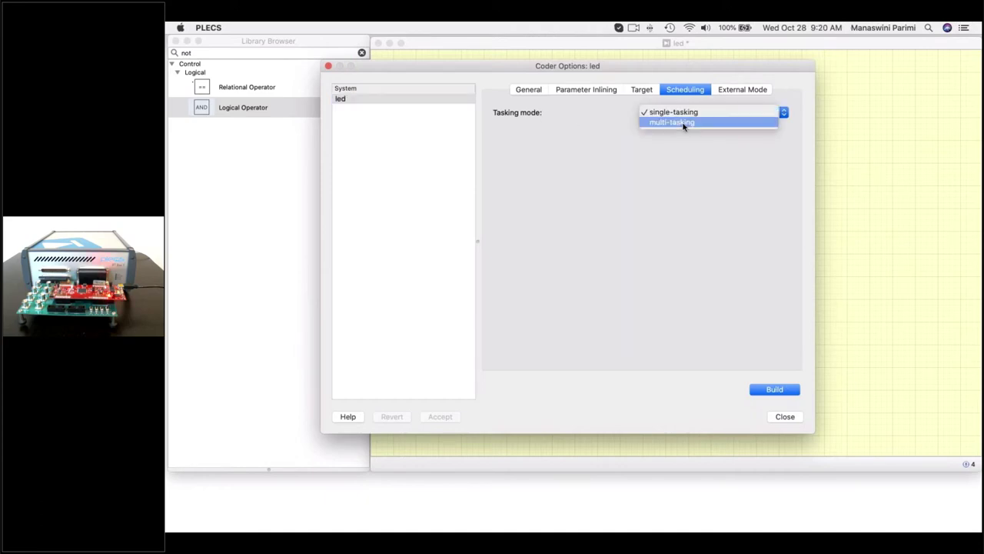
click(683, 124)
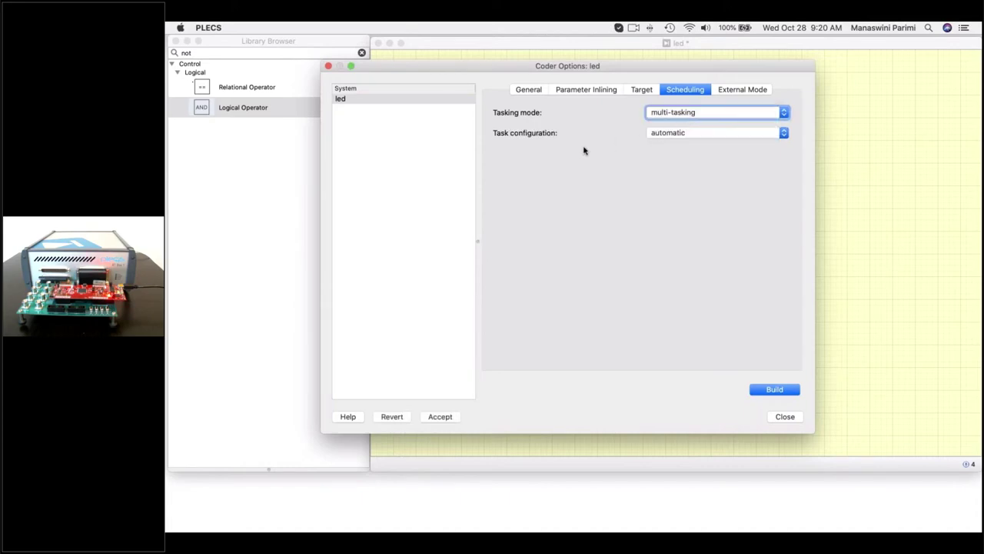
click(680, 136)
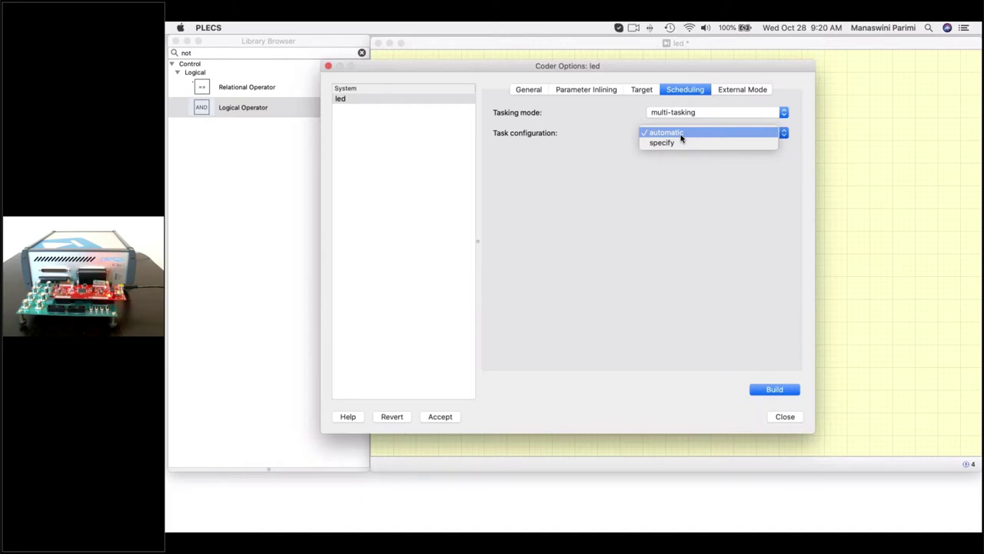
click(680, 137)
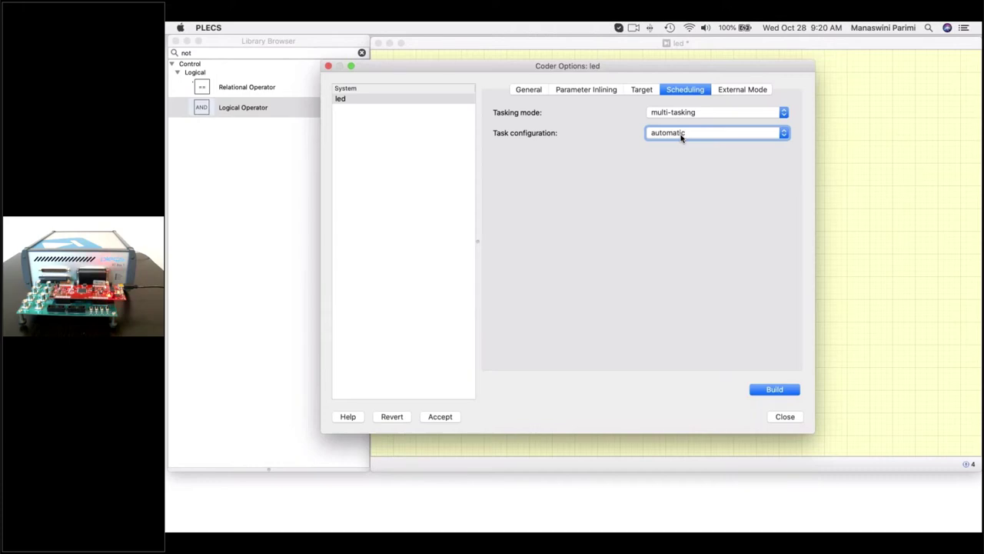
click(681, 137)
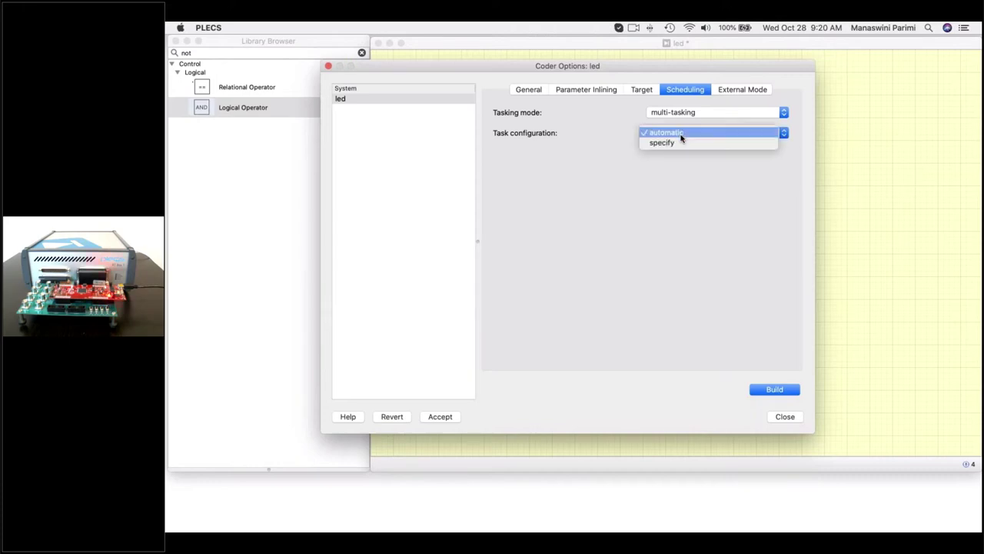
click(677, 144)
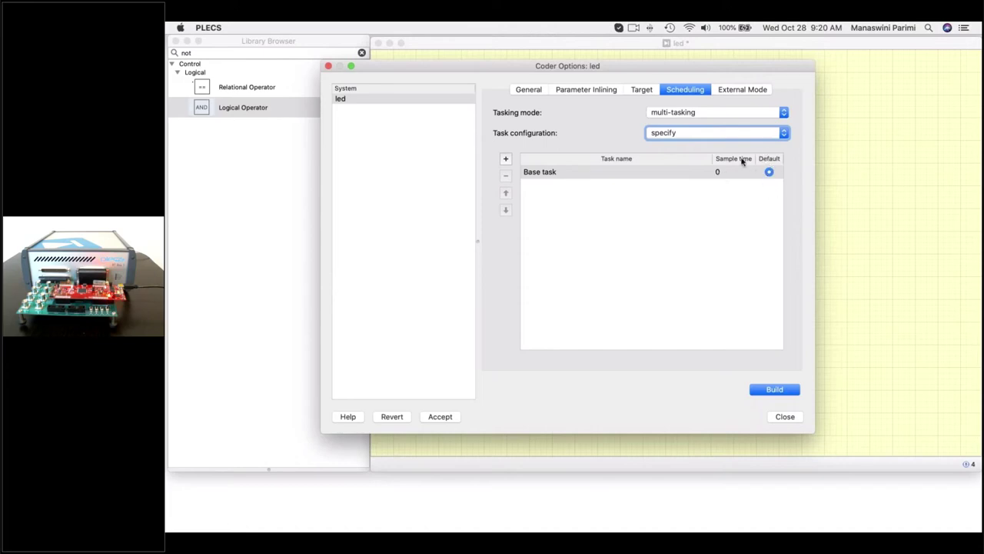
Try PLECS RT Box 2 as the target and examine the Core column in the scheduling task table
click(643, 93)
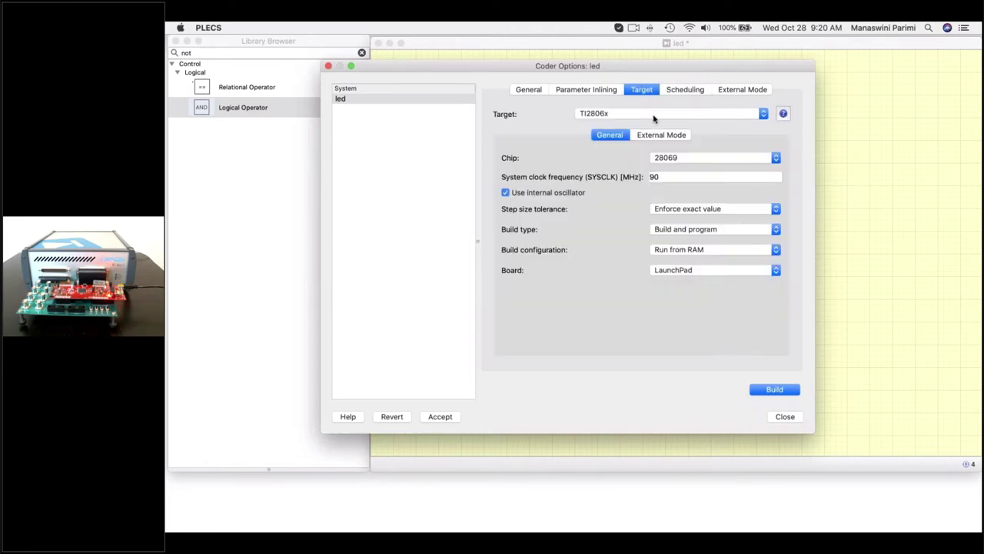
click(654, 117)
click(642, 94)
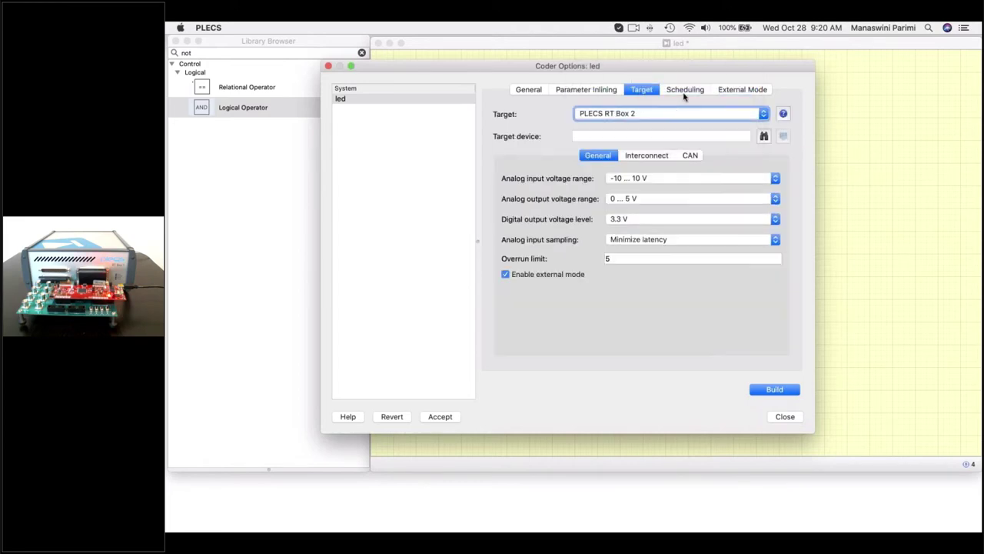
click(688, 91)
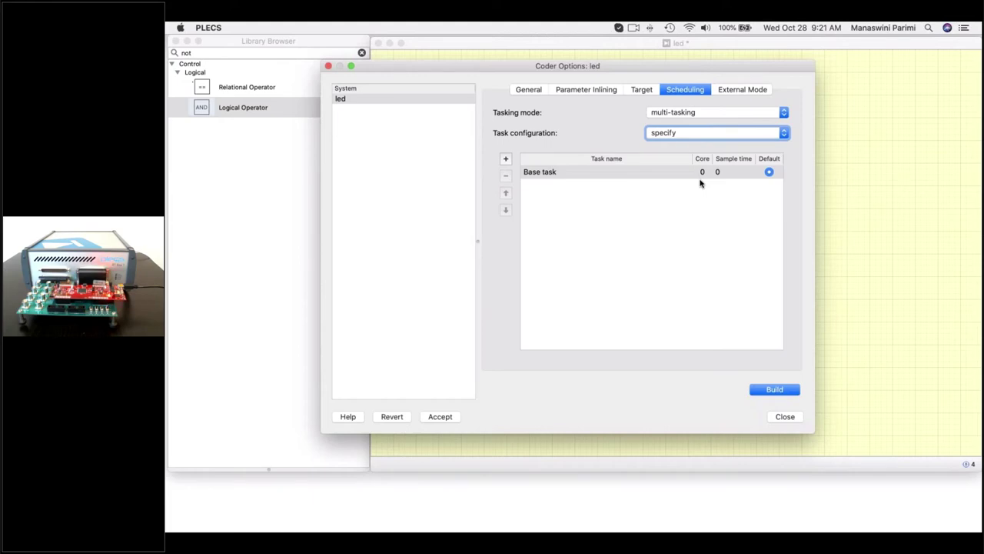
Set the code generation target back to TI2806x
click(640, 91)
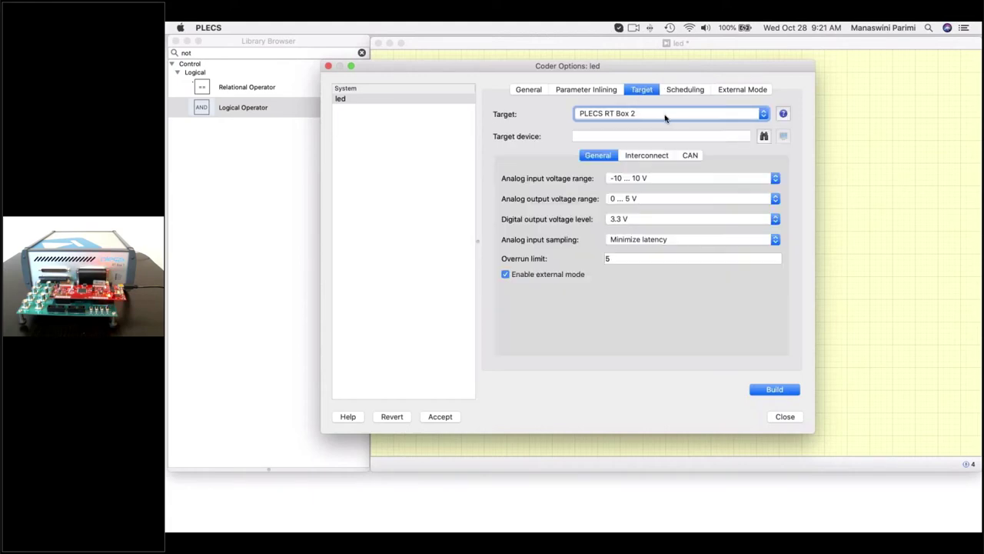
click(666, 117)
click(643, 133)
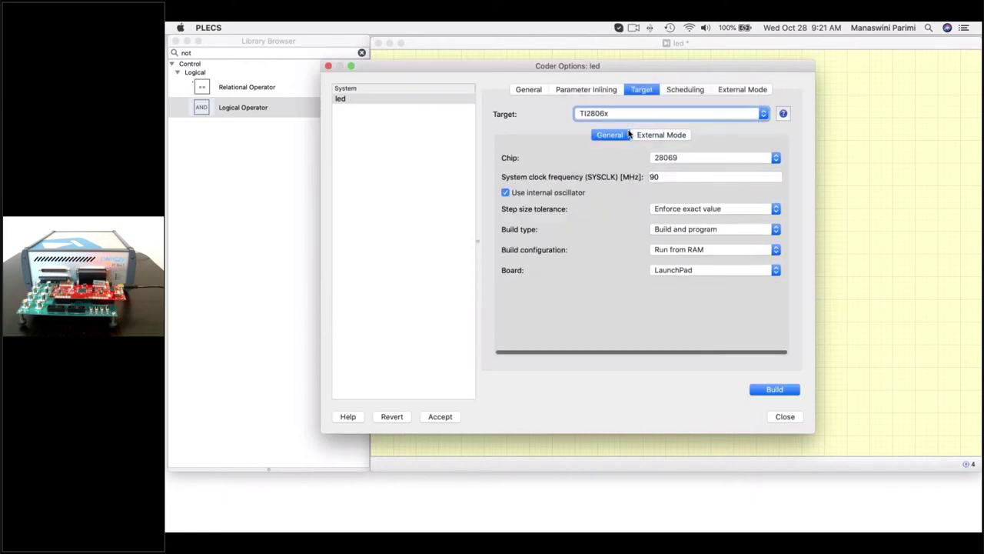
Add a scheduling task named led with a sample time of 0.5 below the base task
click(681, 91)
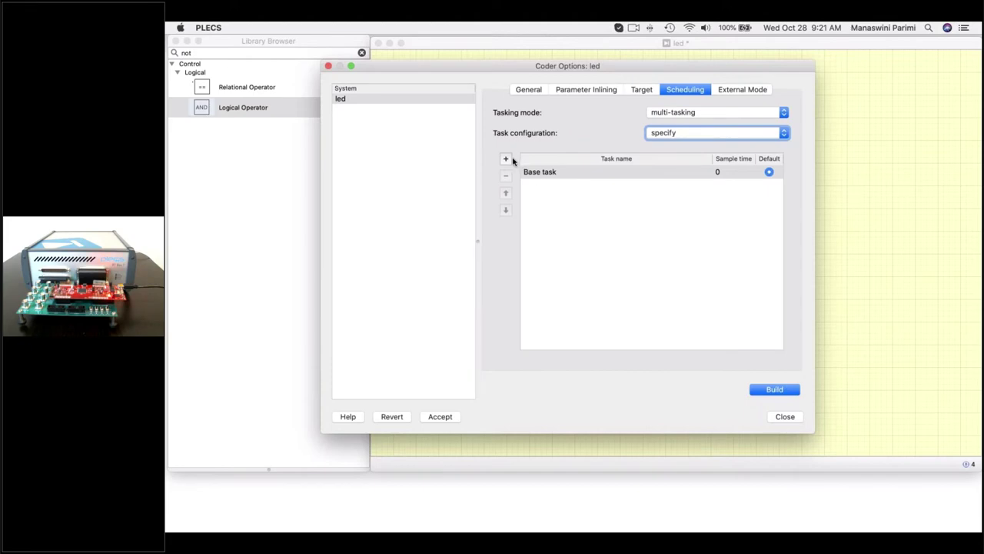
click(506, 160)
click(549, 185)
click(549, 184)
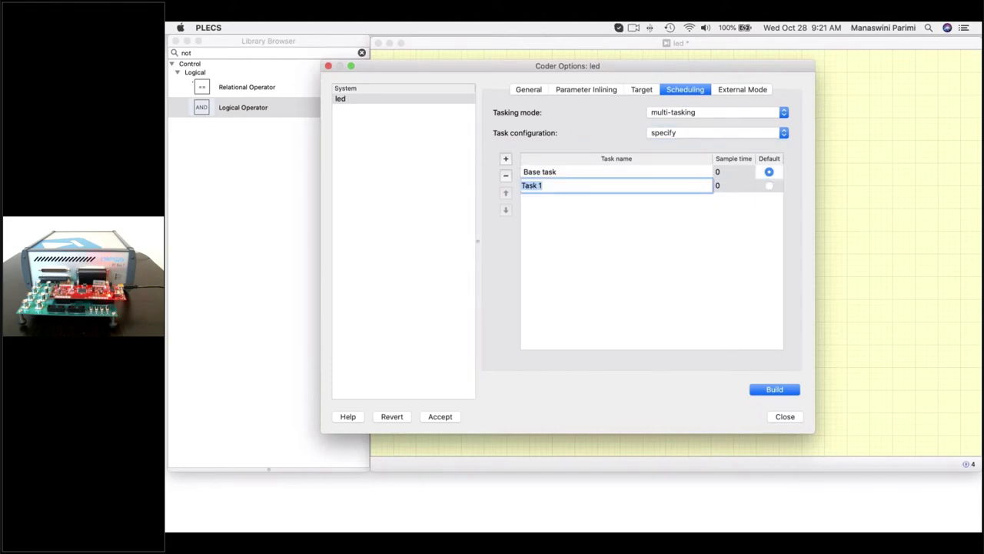
text(led)
click(729, 185)
click(728, 183)
text(0.5)
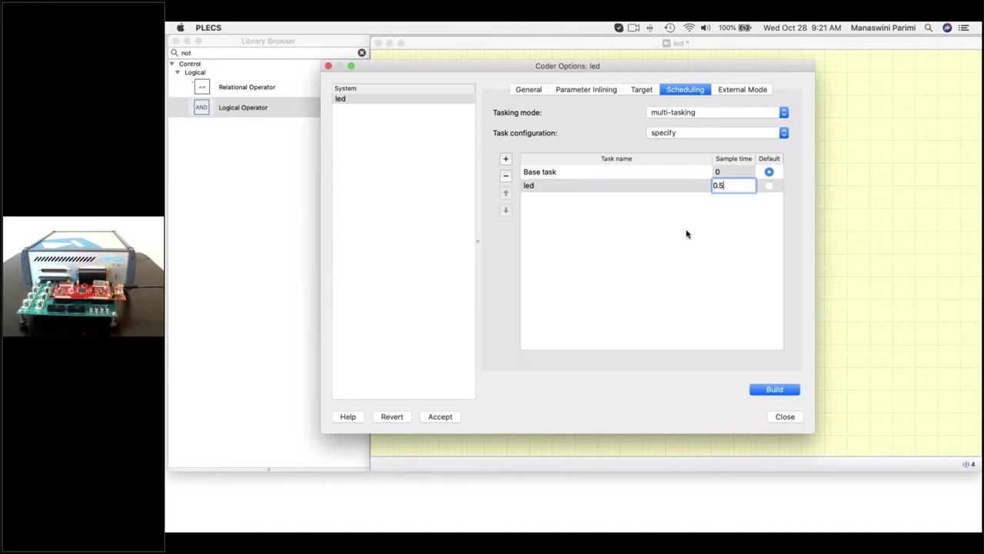
Commit the led task's sample time of 0.5, check the general discretization settings, and accept and close the coder options
key(Return)
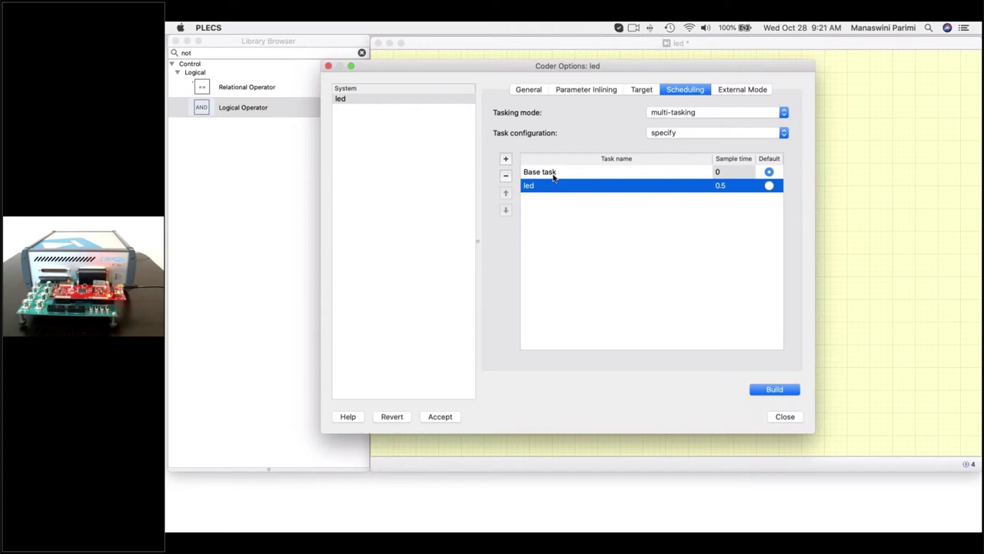
click(529, 90)
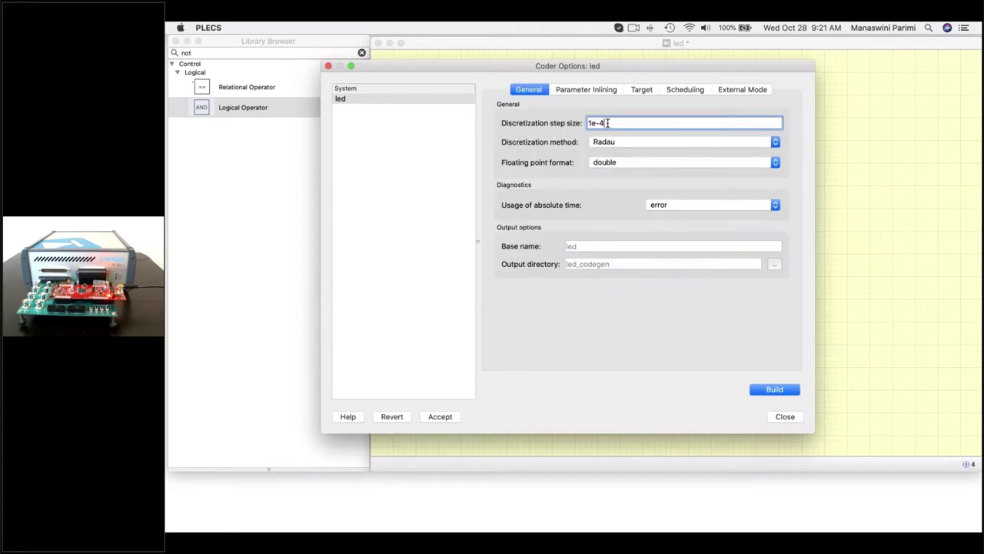
click(670, 91)
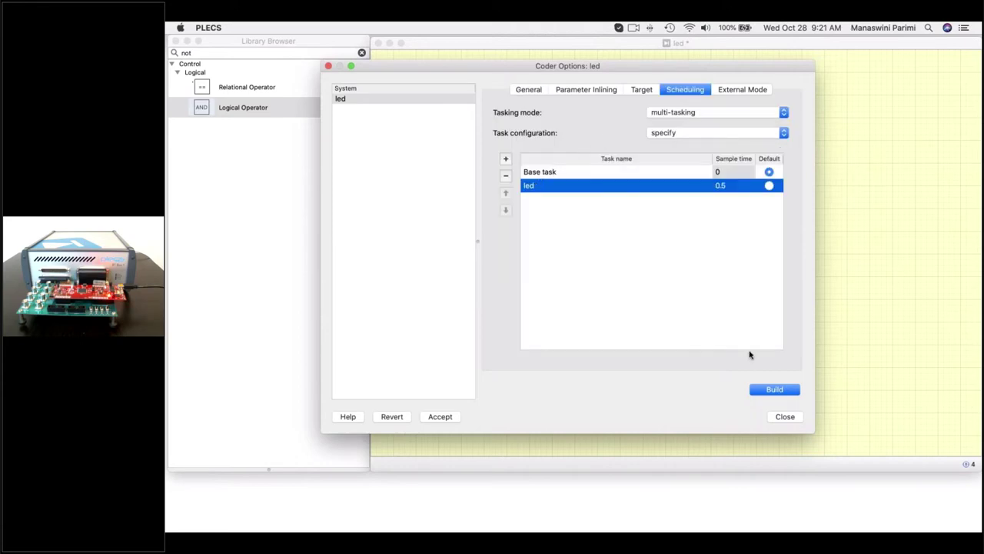
click(450, 416)
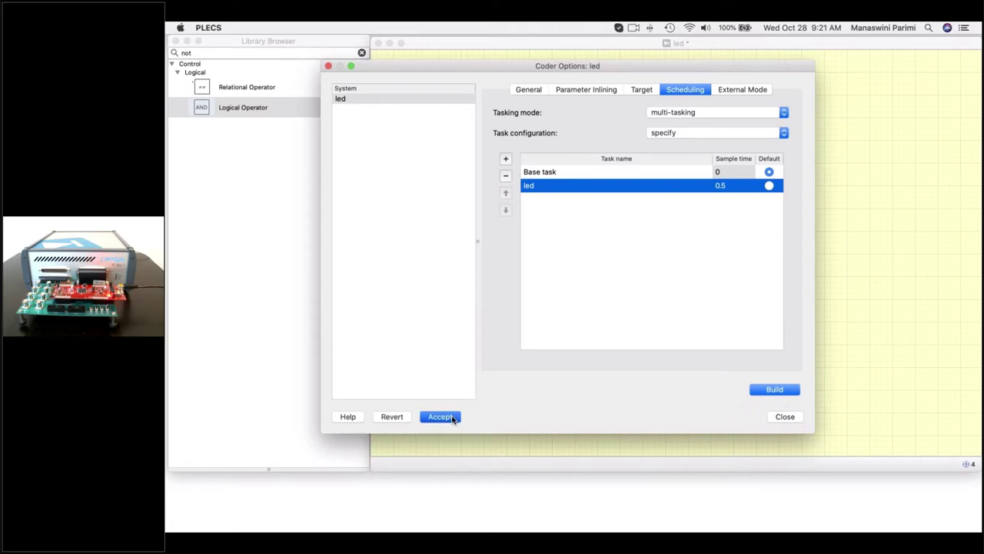
click(784, 416)
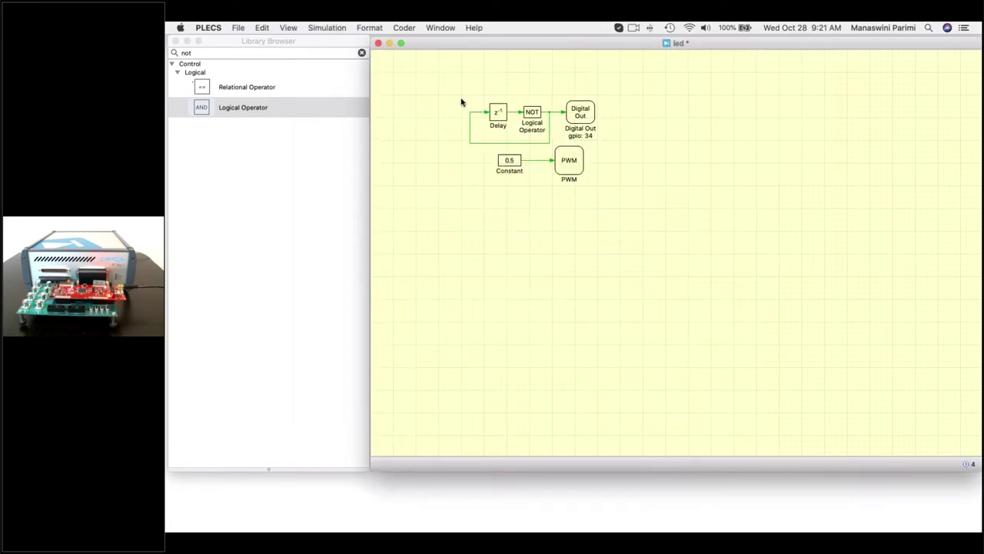
Place a Task frame around the Delay, NOT and Digital Out blocks, moving the Constant and PWM blocks below the frame
click(298, 54)
key(BackSpace)
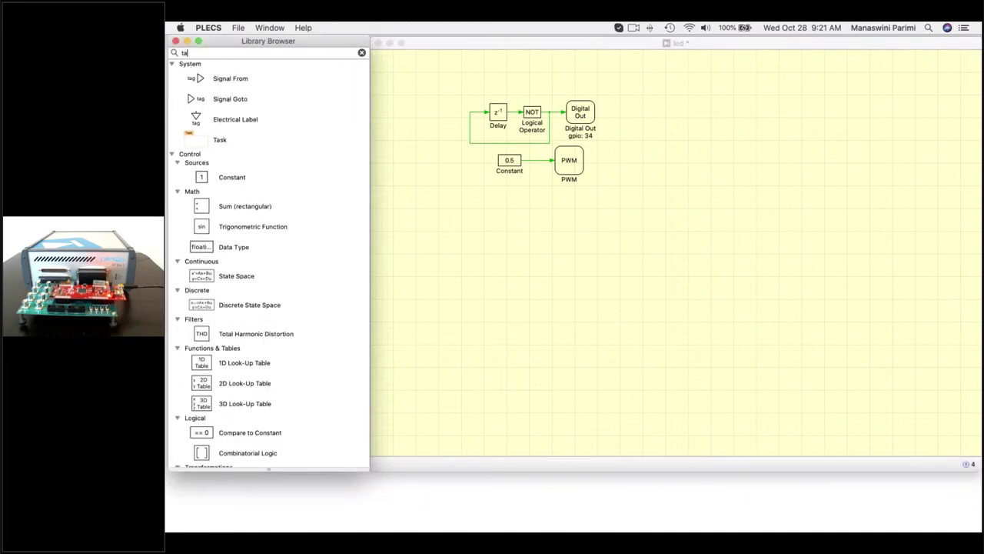
text(tas)
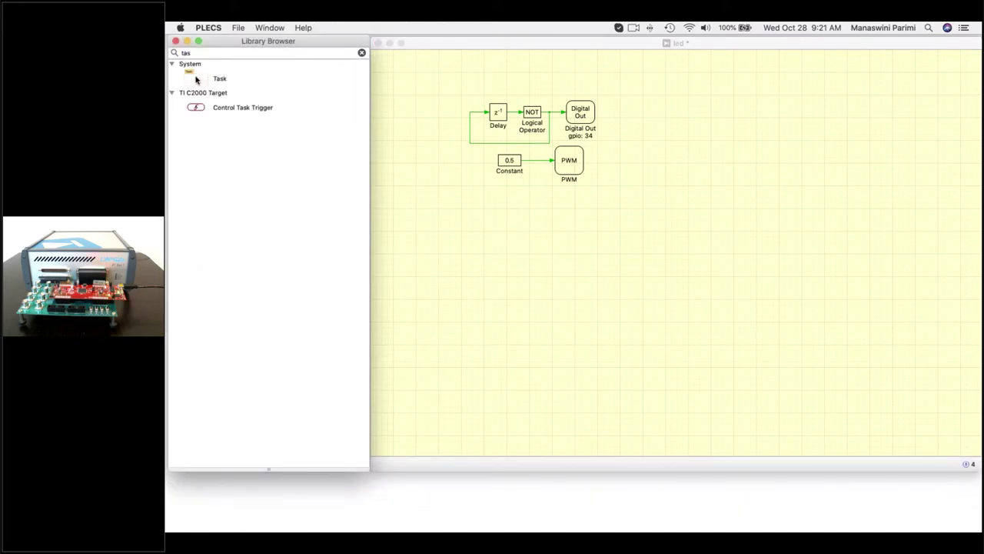
click(229, 83)
drag(229, 83, 463, 96)
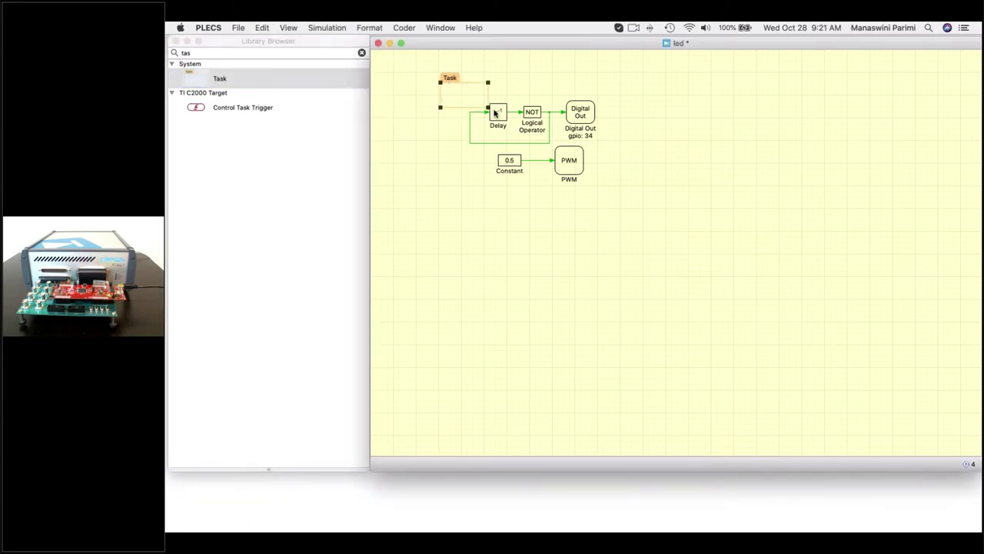
drag(486, 107, 500, 202)
drag(567, 176, 570, 196)
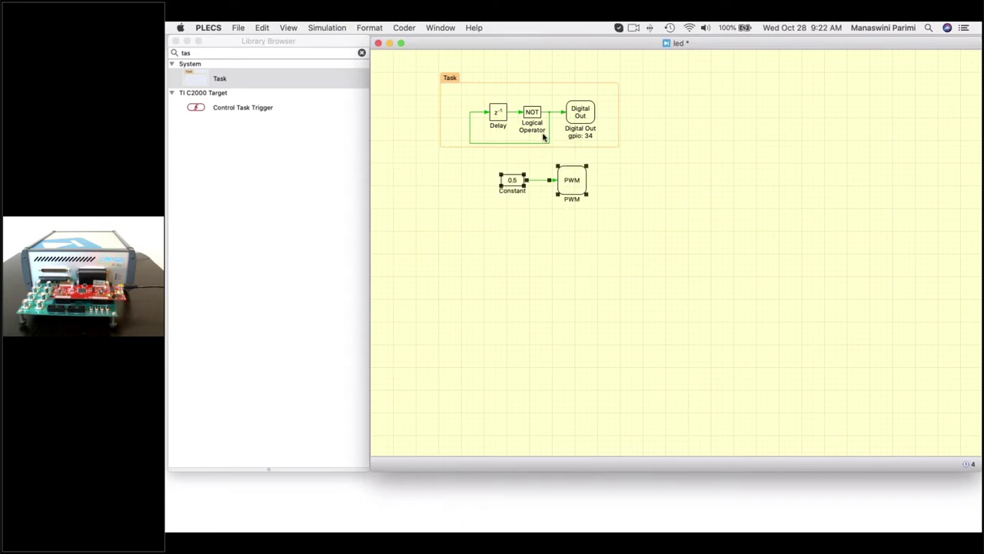
Assign the Task frame around the Delay, NOT and Digital Out blocks to the led task
double_click(449, 79)
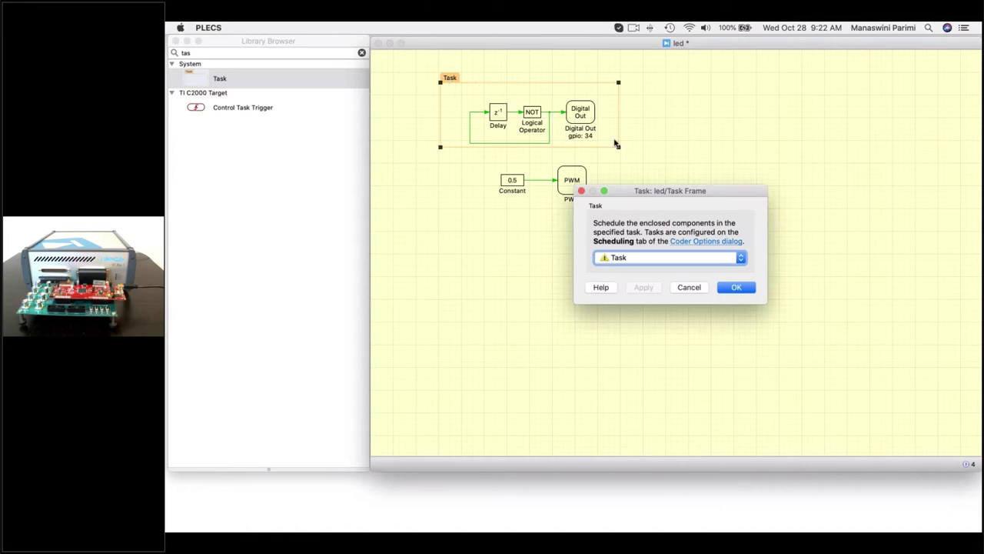
click(676, 258)
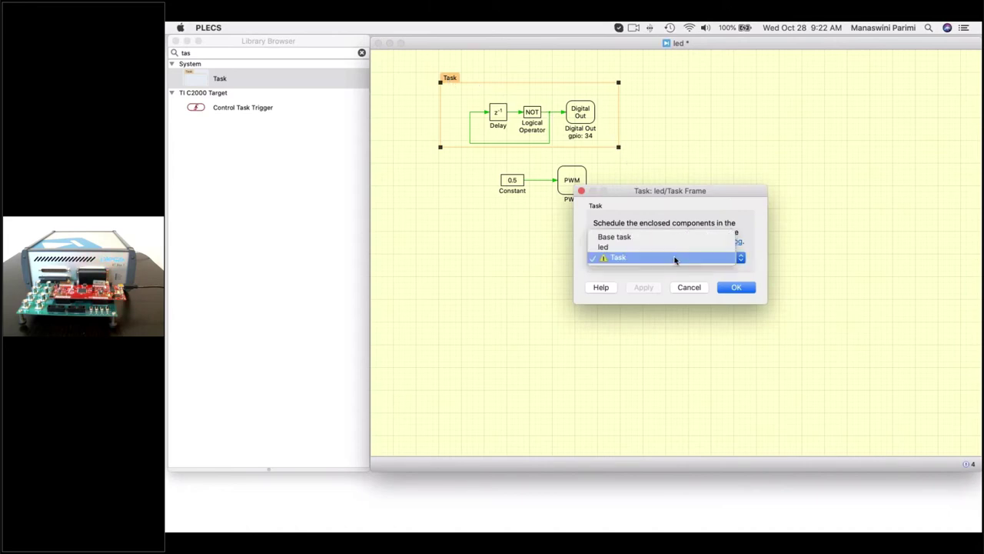
click(611, 248)
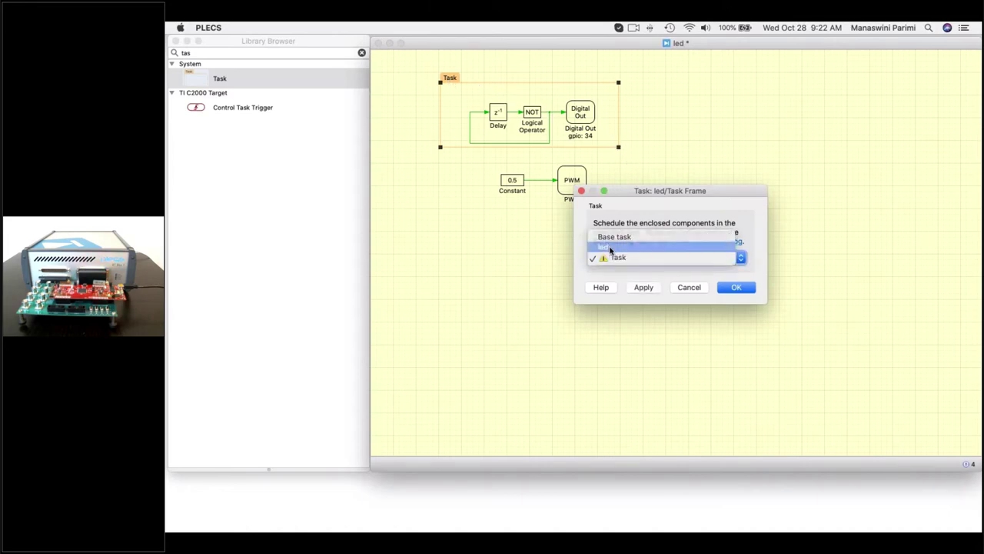
click(650, 289)
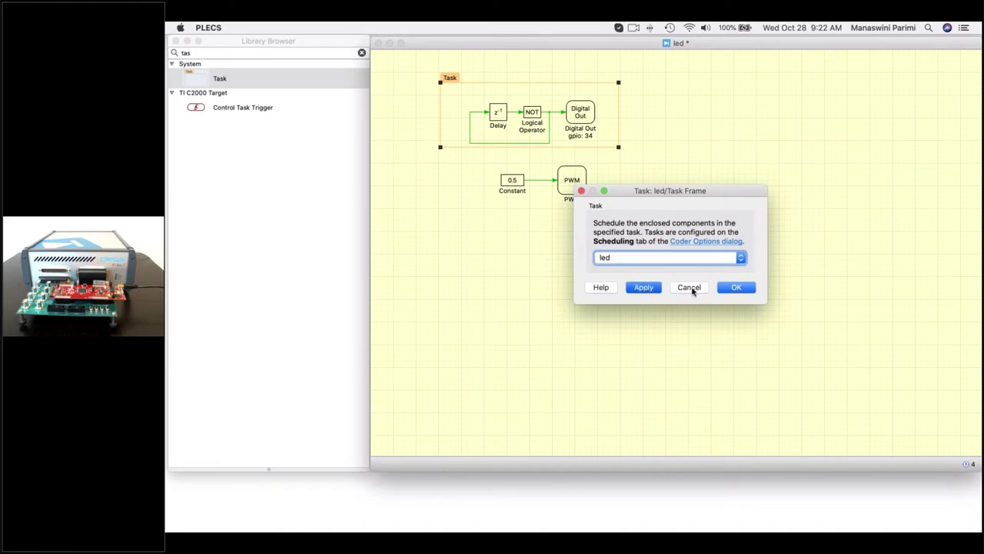
click(736, 288)
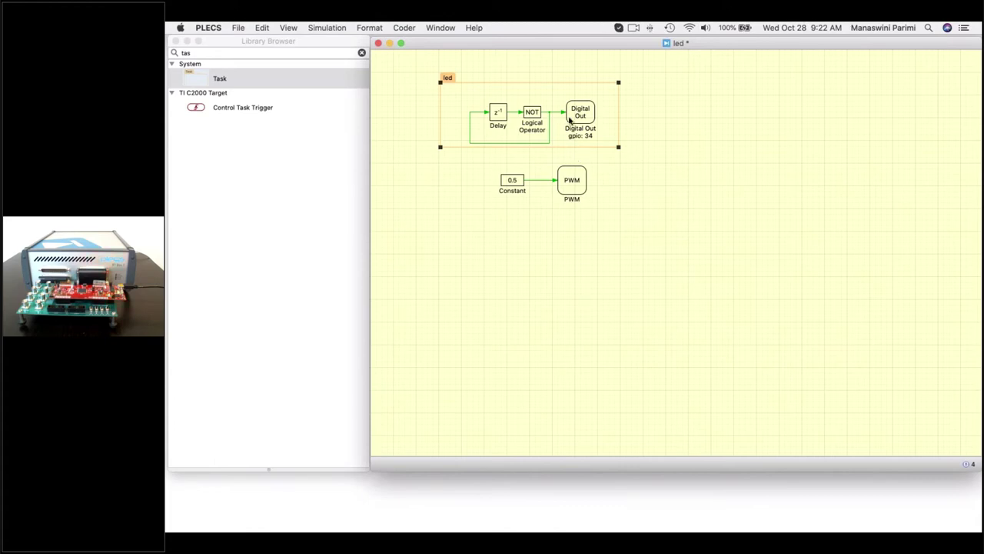
drag(615, 229, 486, 167)
click(555, 226)
drag(610, 227, 487, 170)
click(490, 202)
drag(412, 69, 627, 152)
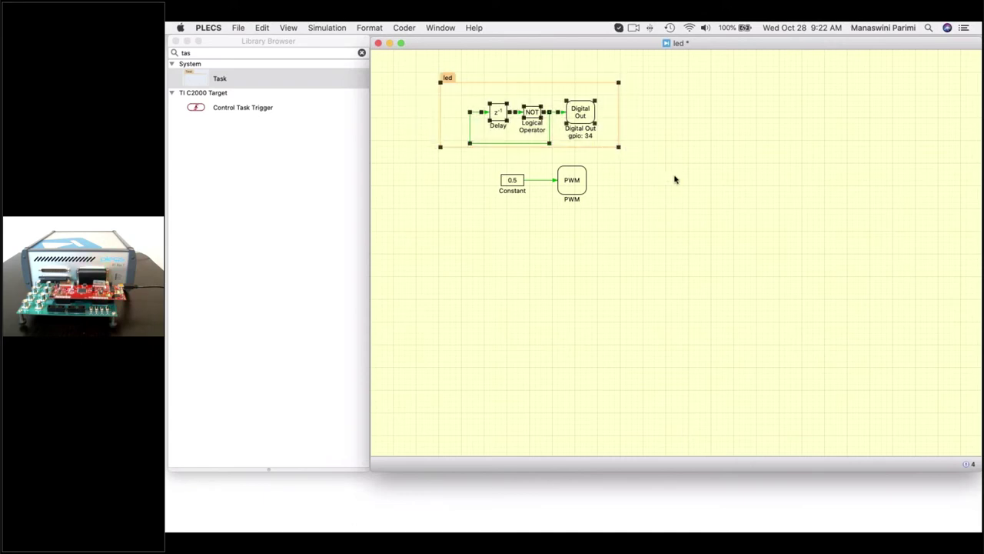
click(584, 213)
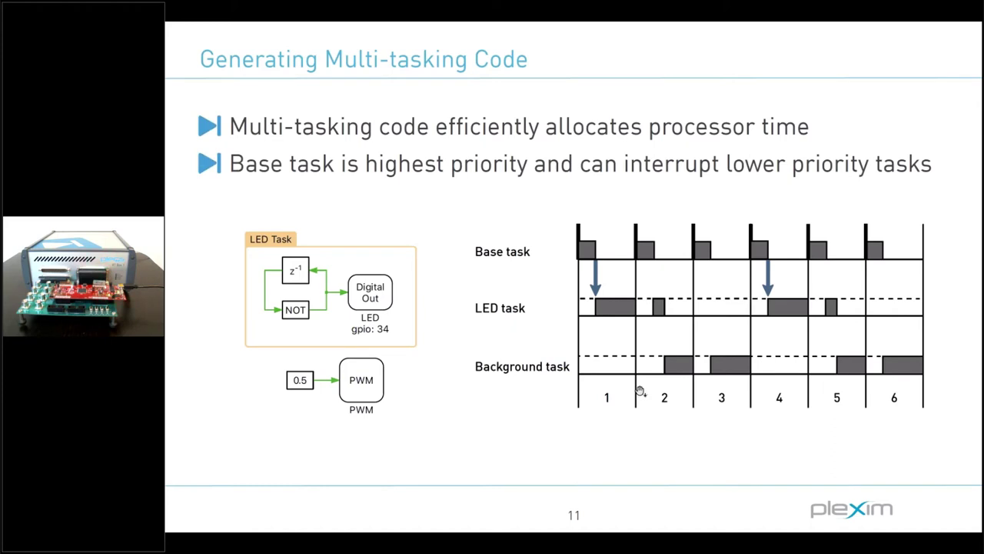
key(ctrl+Left)
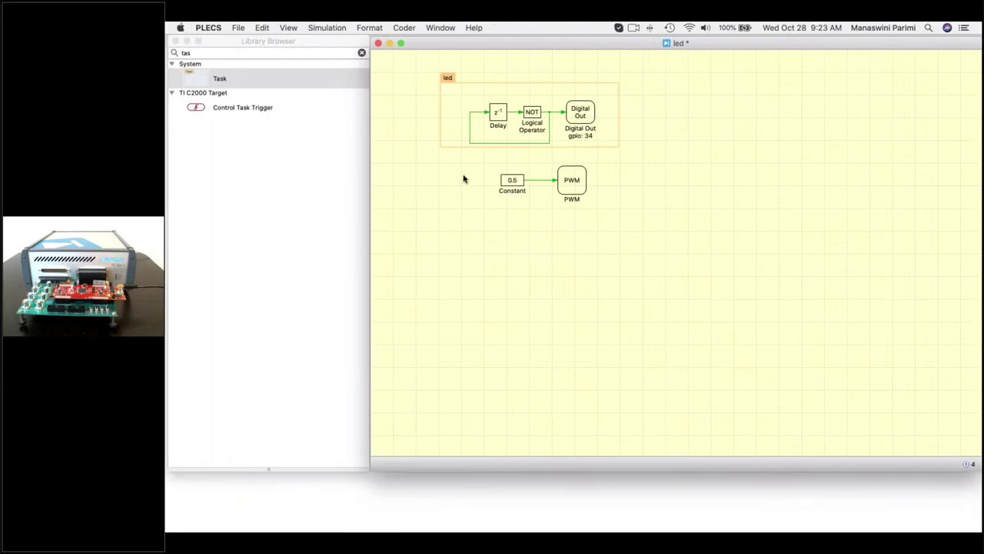
Open the demo model library and view the overview pages of the PLECS and RT Box demo models
click(440, 28)
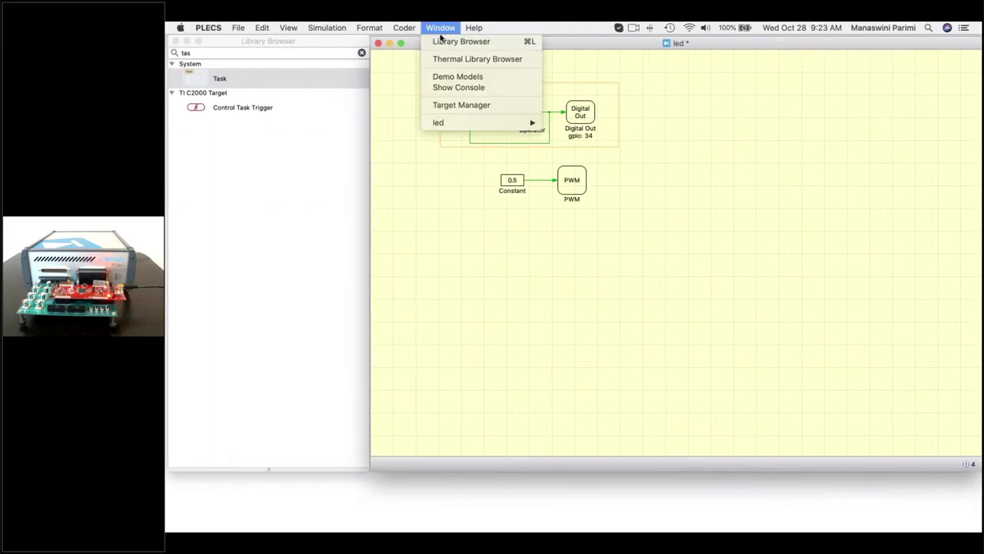
click(456, 77)
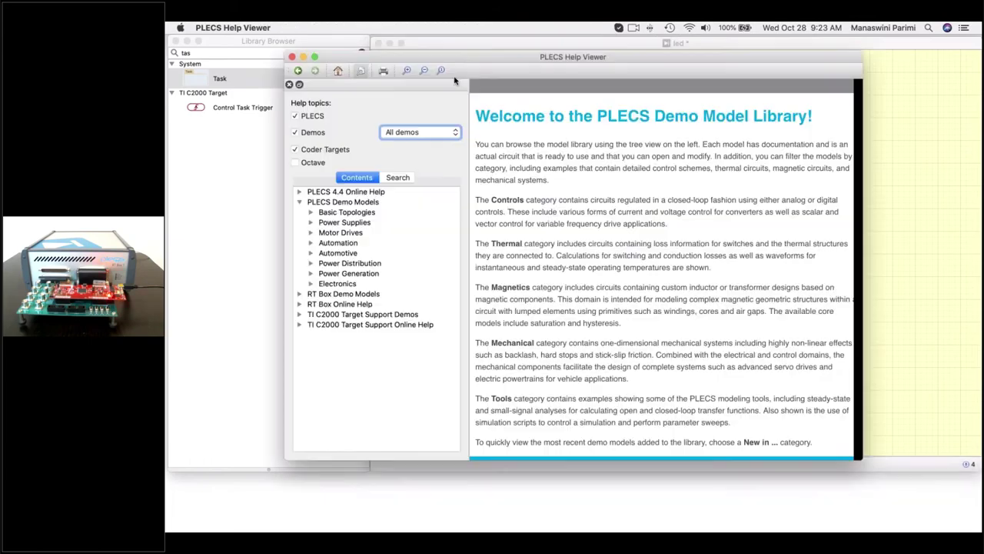
click(356, 203)
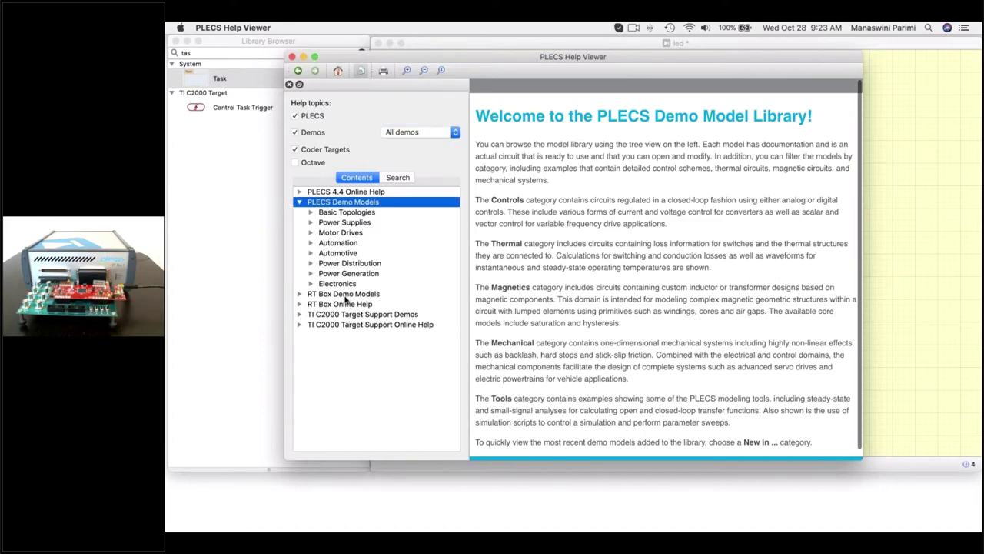
click(348, 296)
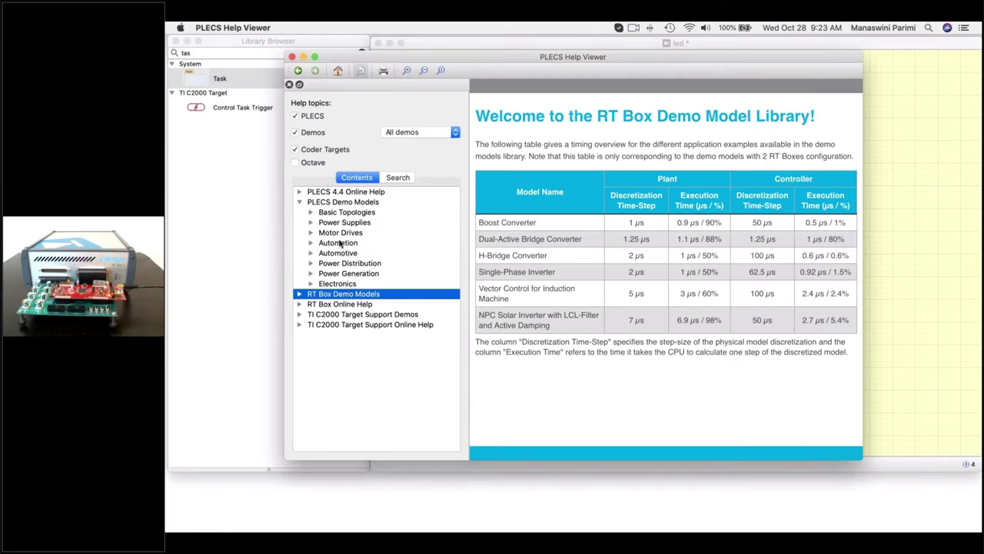
Open the Single-Phase PV Inverter documentation from the Power Generation category of the TI C2000 Target Support Demos
click(346, 317)
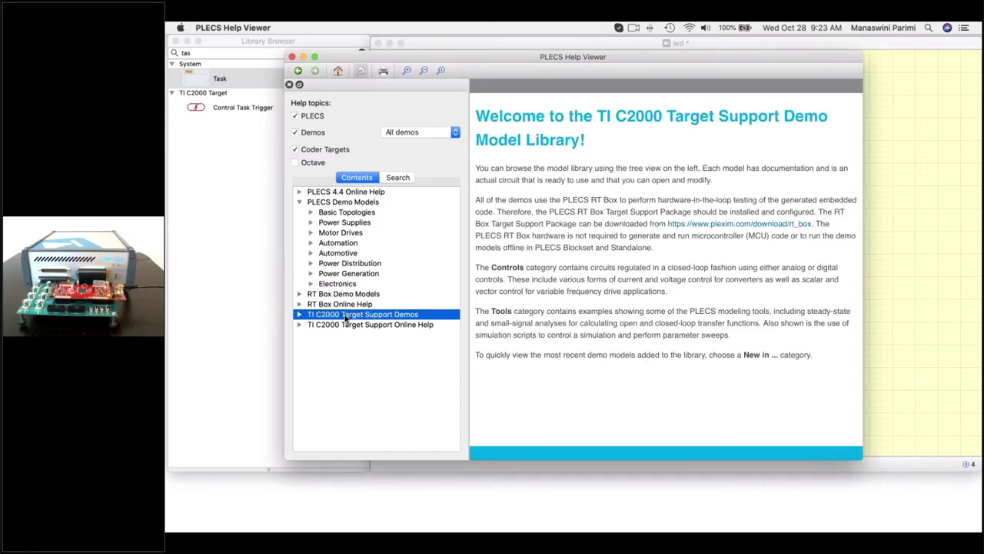
click(299, 315)
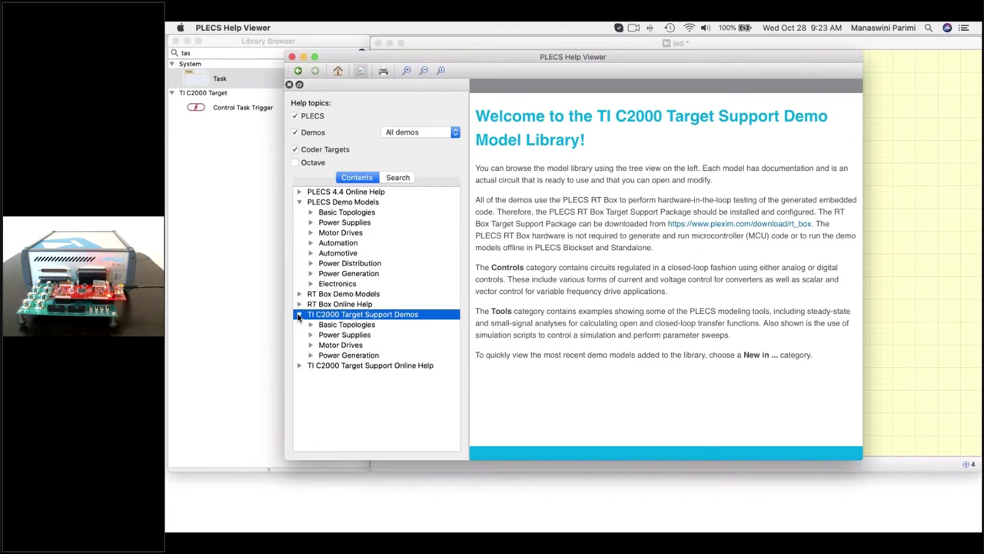
click(310, 356)
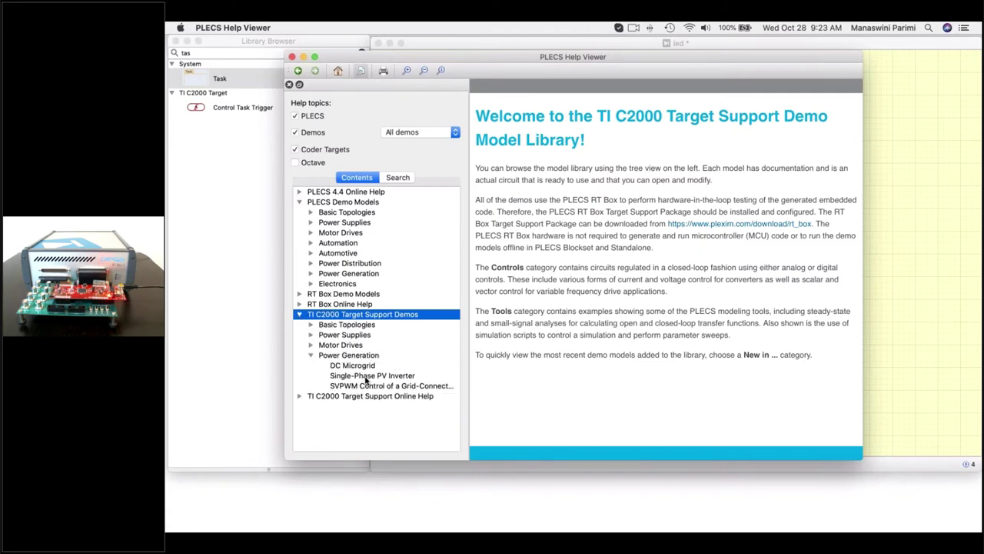
click(366, 378)
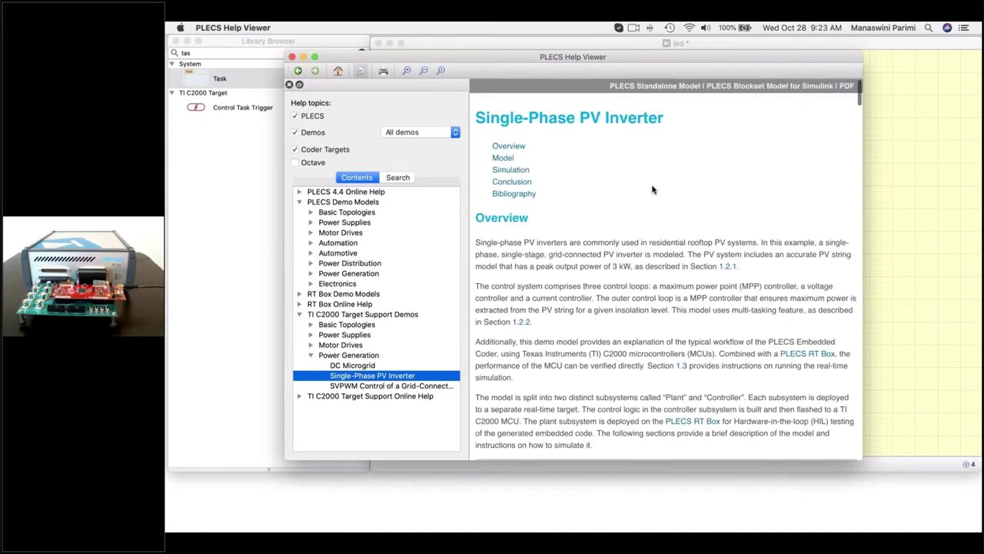
Examine the Single-Phase PV Inverter documentation, from the overview and controller schematic to the TI C2000 and RT Box configuration instructions
scroll(673, 196, down, 5)
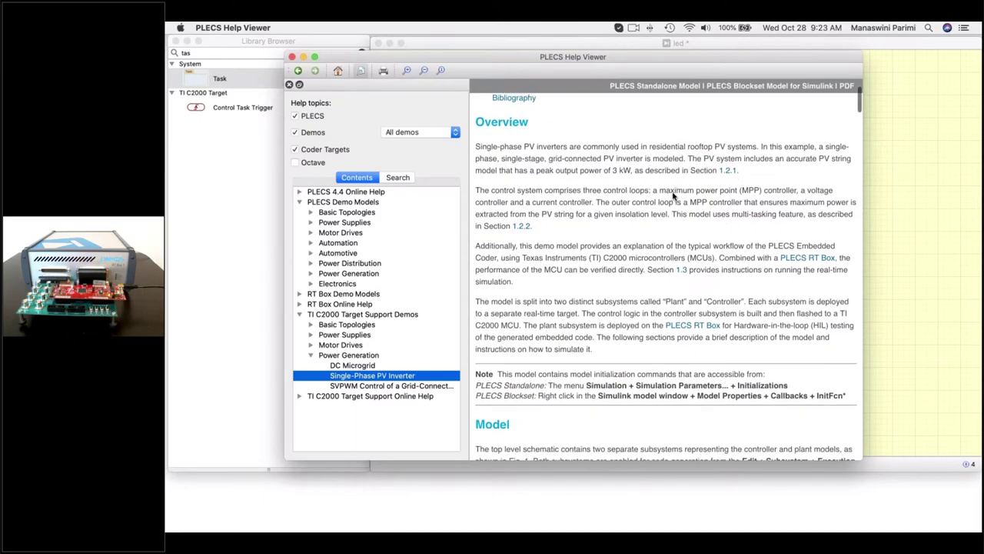
scroll(673, 196, down, 7)
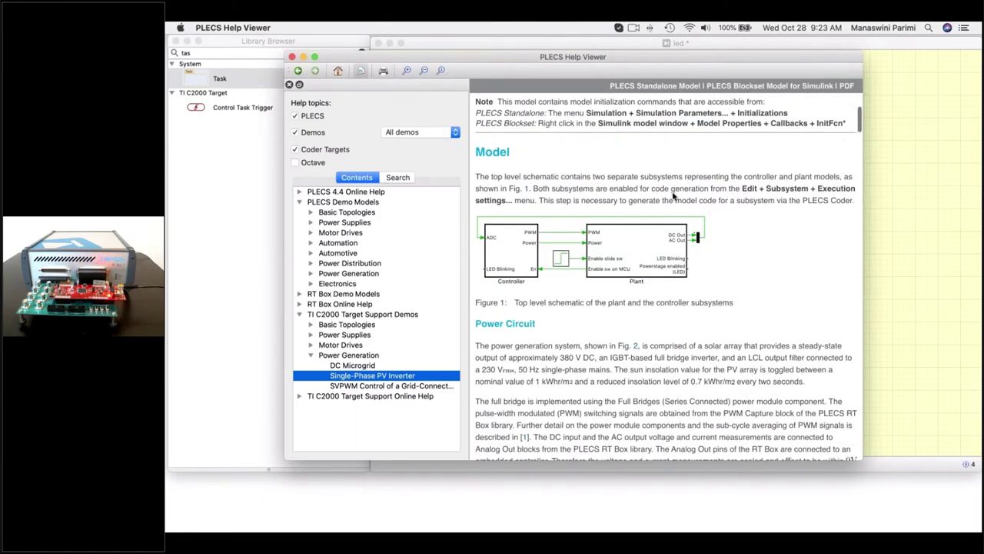
scroll(626, 246, down, 12)
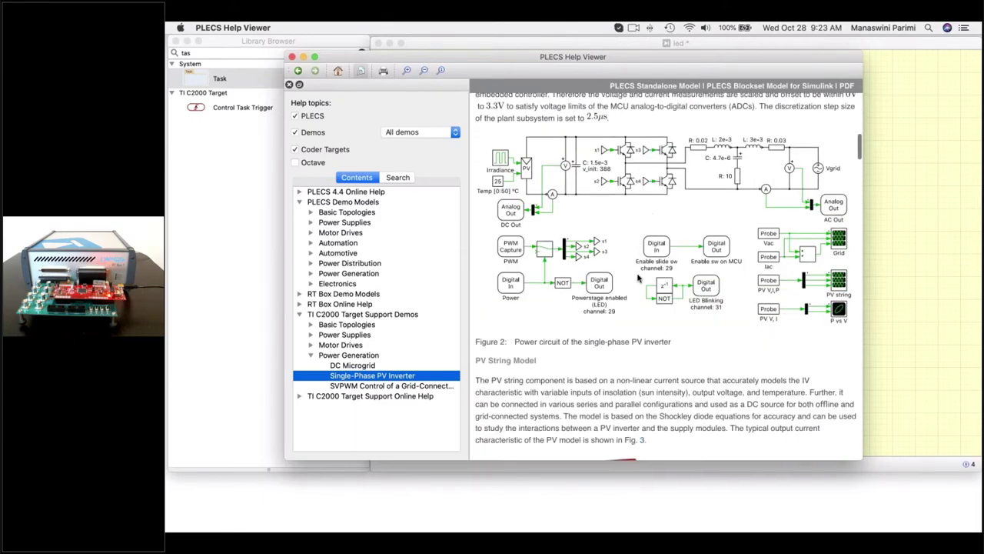
scroll(637, 279, down, 7)
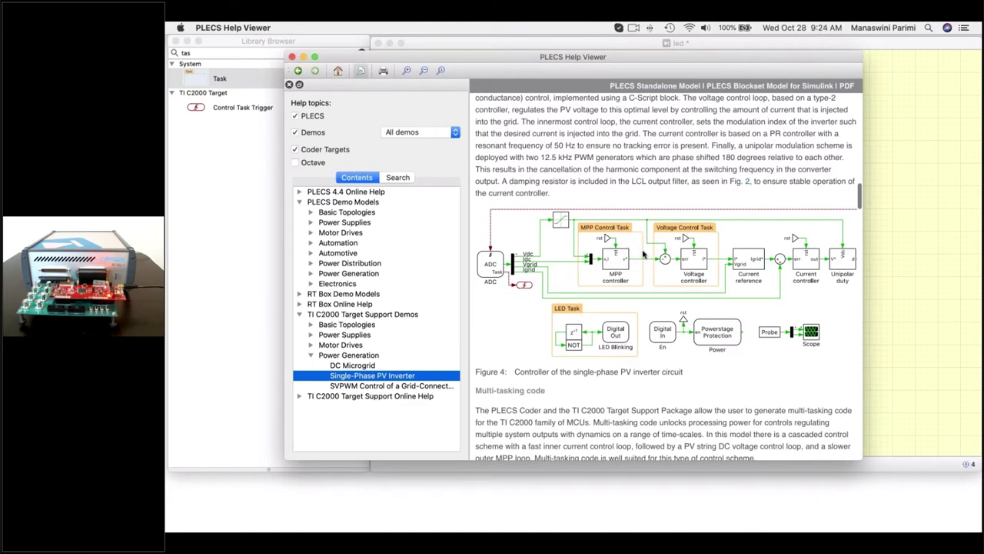
scroll(645, 253, down, 15)
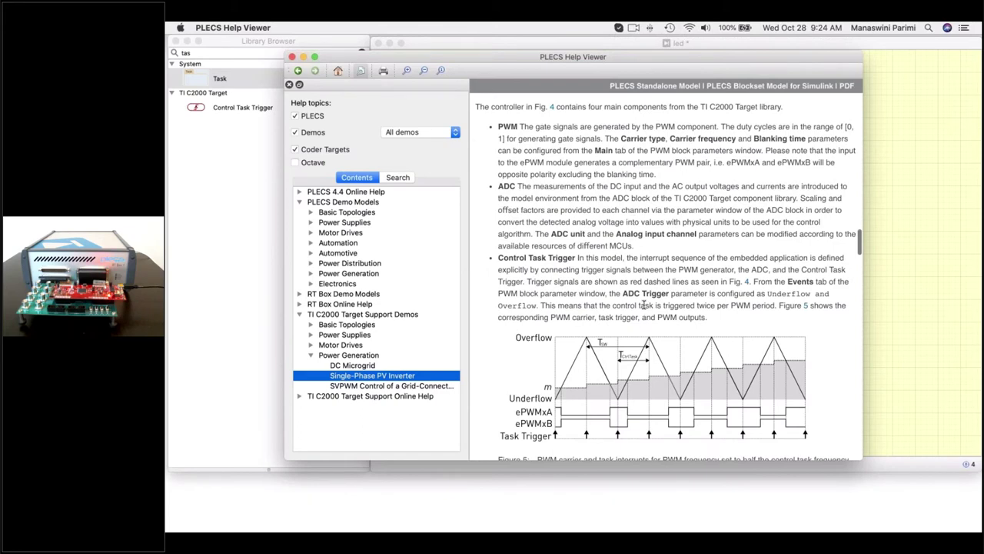
scroll(647, 283, down, 6)
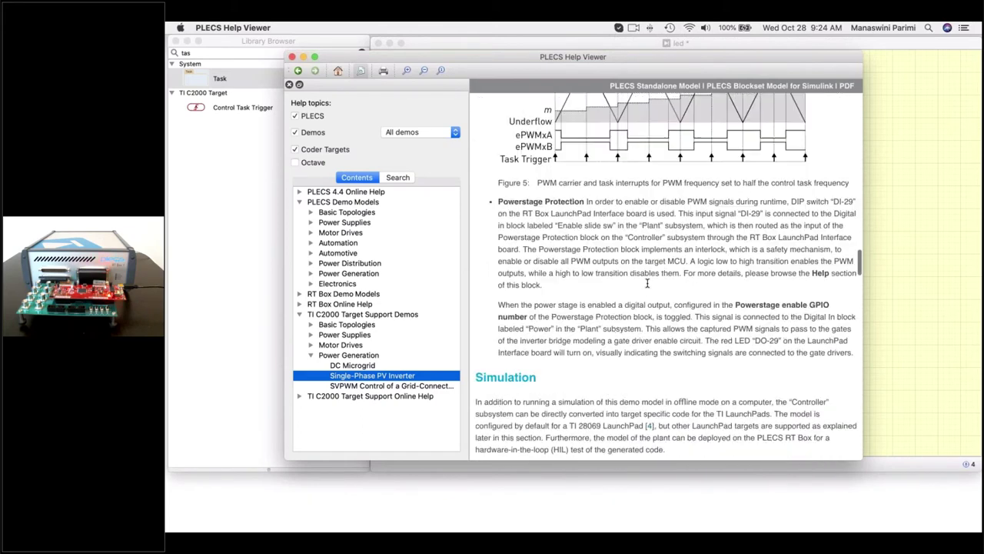
scroll(647, 283, down, 6)
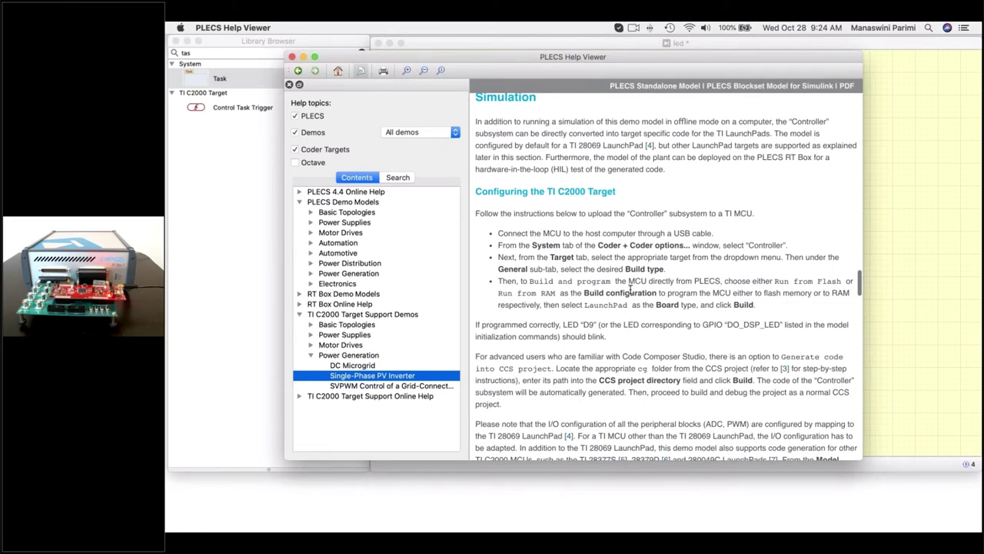
scroll(631, 289, down, 20)
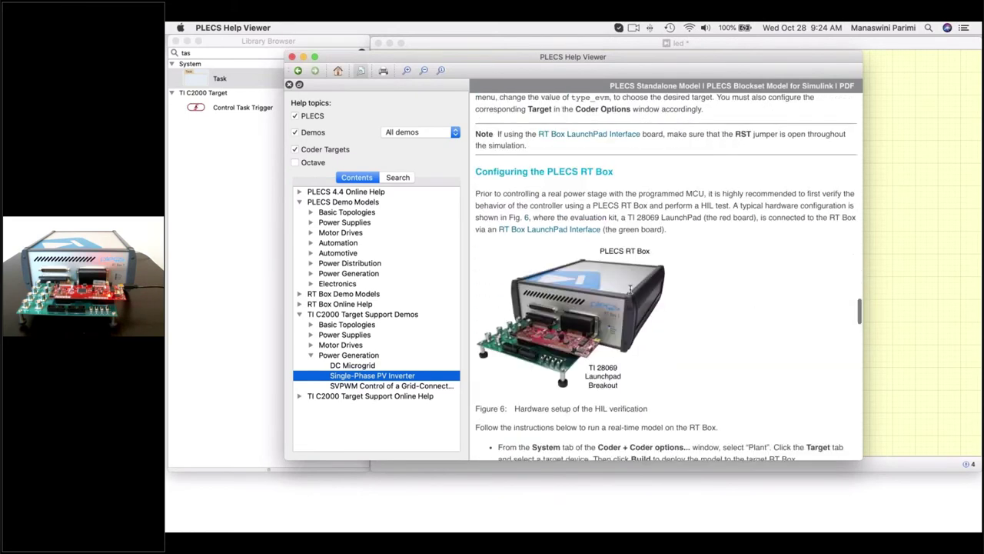
scroll(631, 288, up, 5)
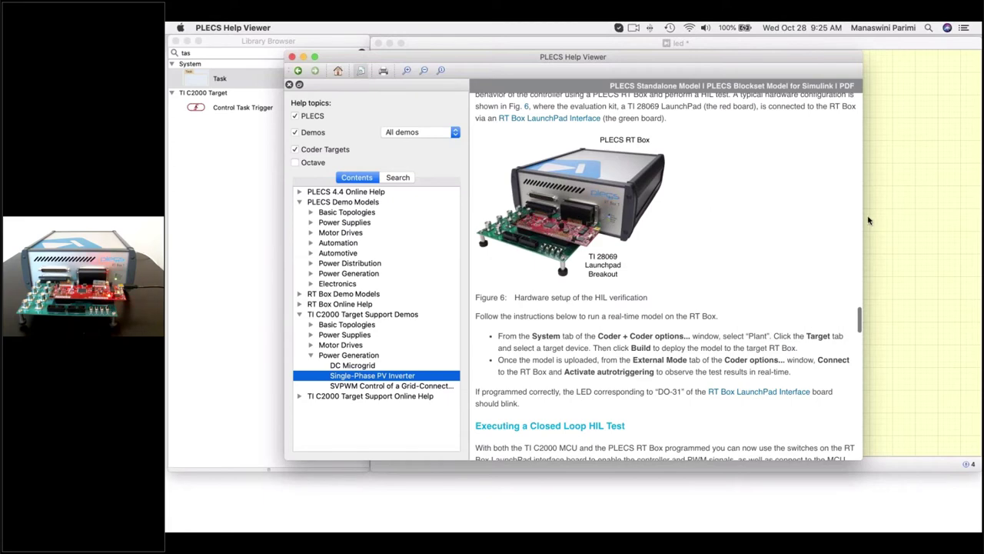
Open the PLECS Standalone model of the Single-Phase PV Inverter demo
click(669, 86)
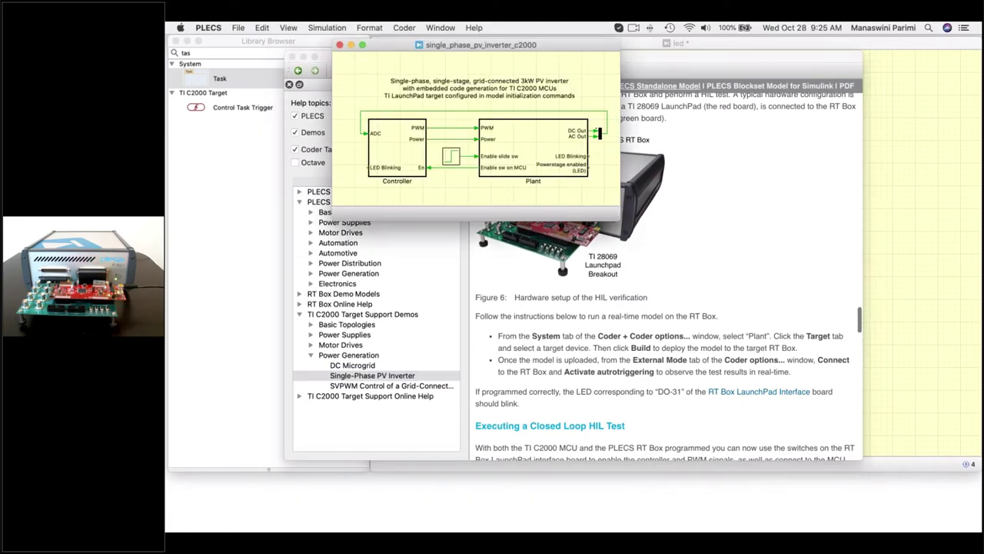
Review the execution settings of the Plant subsystem, including its code generation options, and close them
click(545, 147)
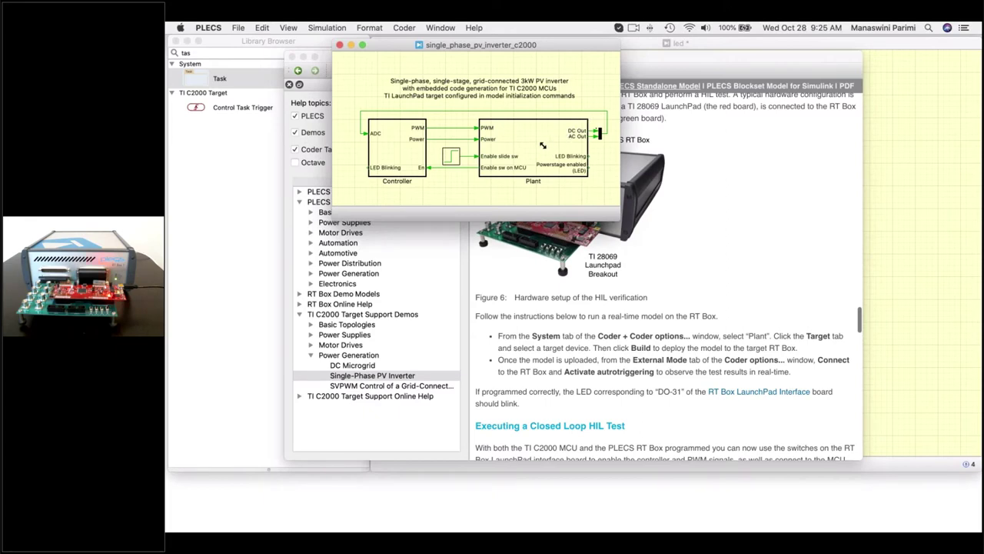
click(391, 158)
click(537, 153)
click(379, 145)
right_click(527, 147)
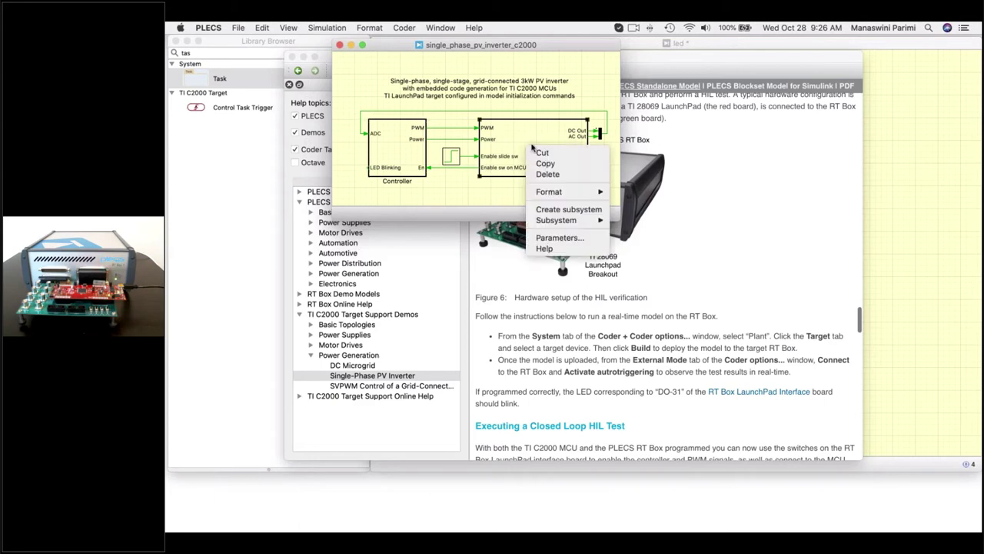
mouse_move(569, 220)
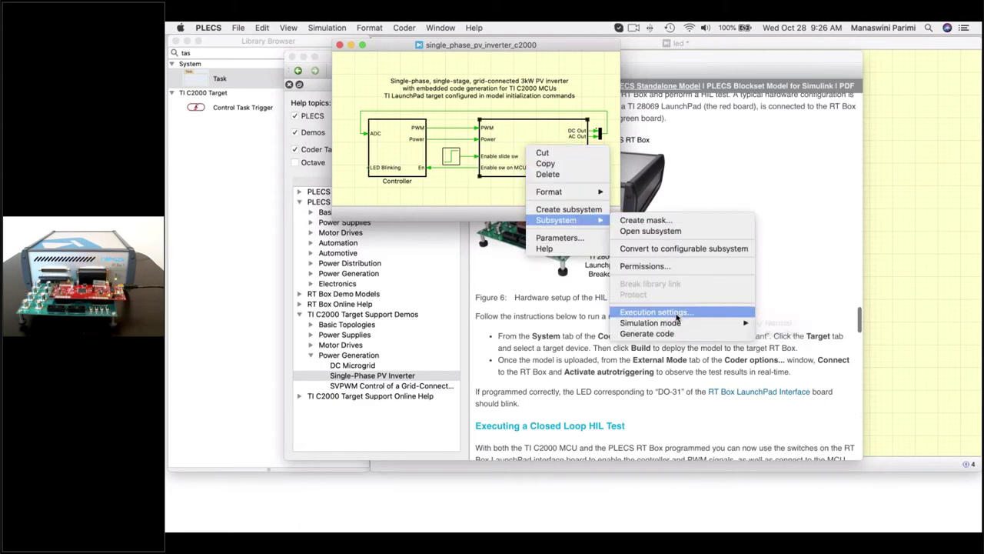
click(657, 311)
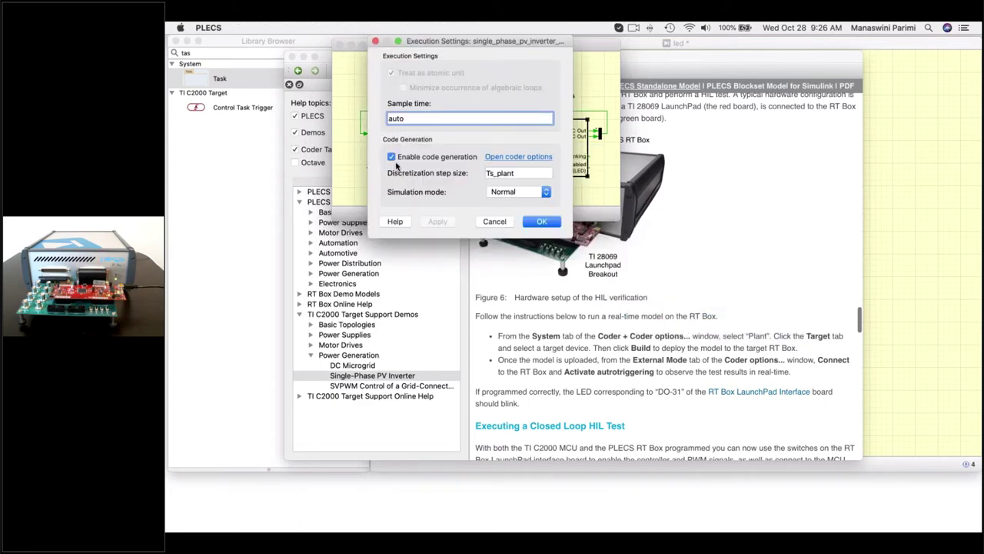
click(542, 223)
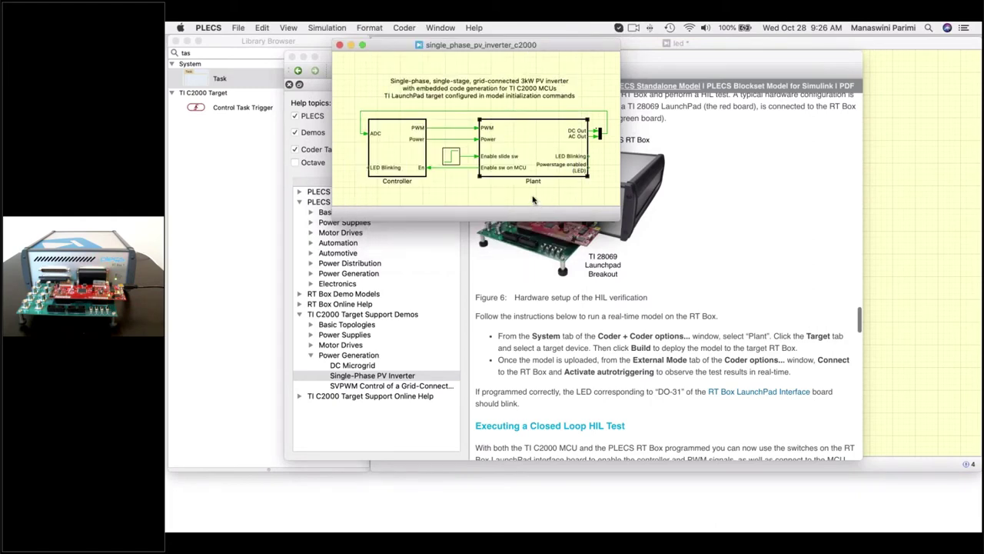
Open the Plant subsystem and place its window below the top-level model
double_click(536, 149)
drag(523, 258, 512, 232)
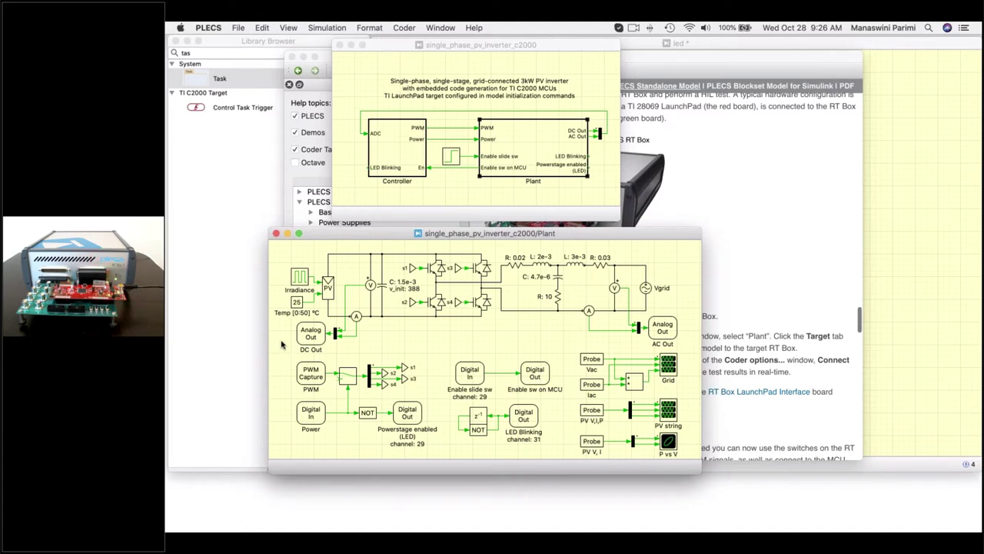
drag(282, 338, 312, 435)
key(Escape)
Look under the mask of the PV block in the Plant and view its 3D look-up table parameters
click(331, 297)
right_click(331, 298)
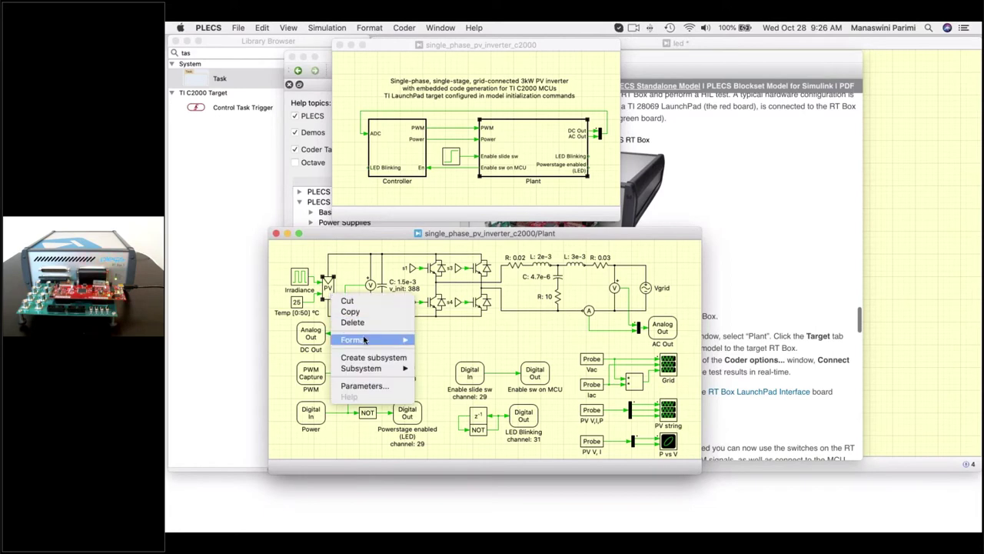
mouse_move(369, 369)
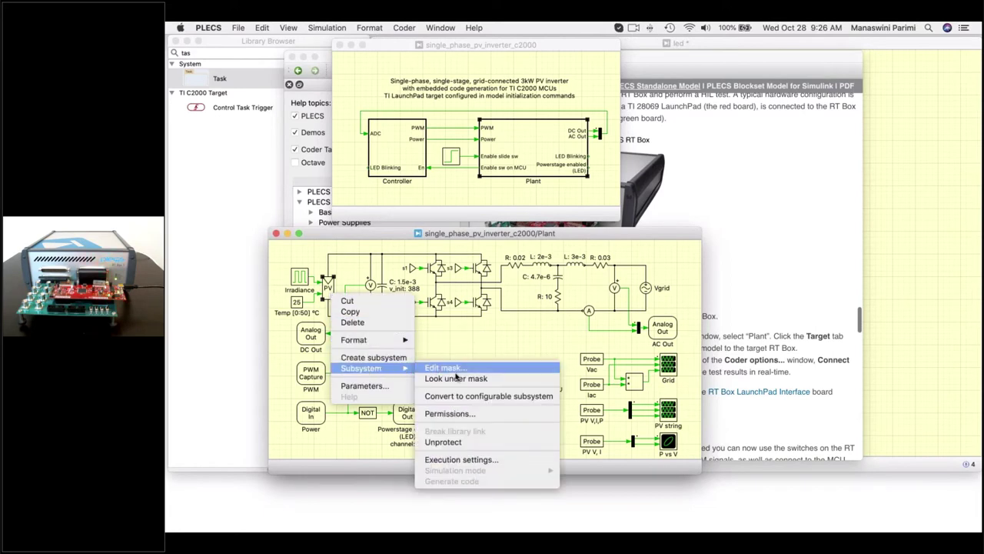
click(499, 379)
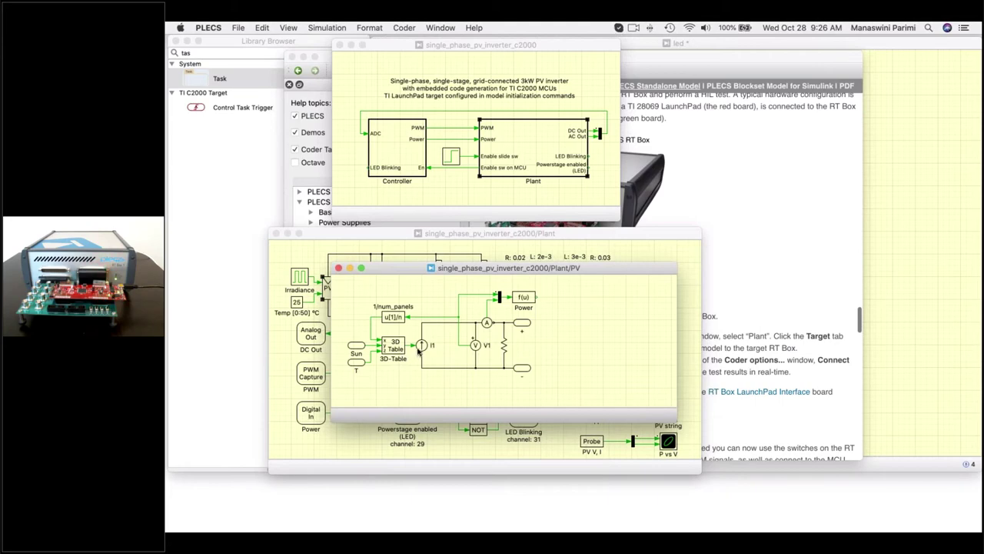
click(420, 347)
click(358, 348)
click(358, 364)
double_click(395, 351)
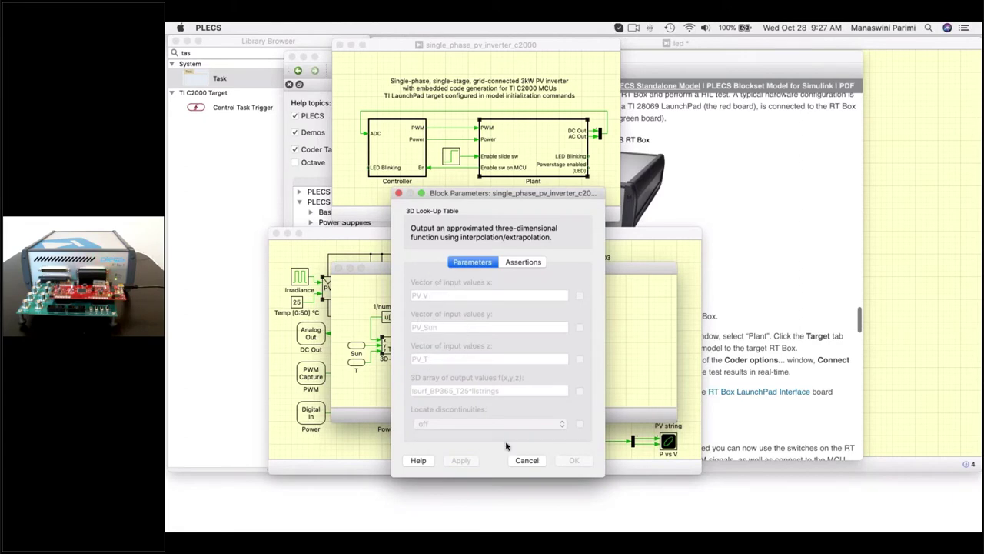
click(527, 460)
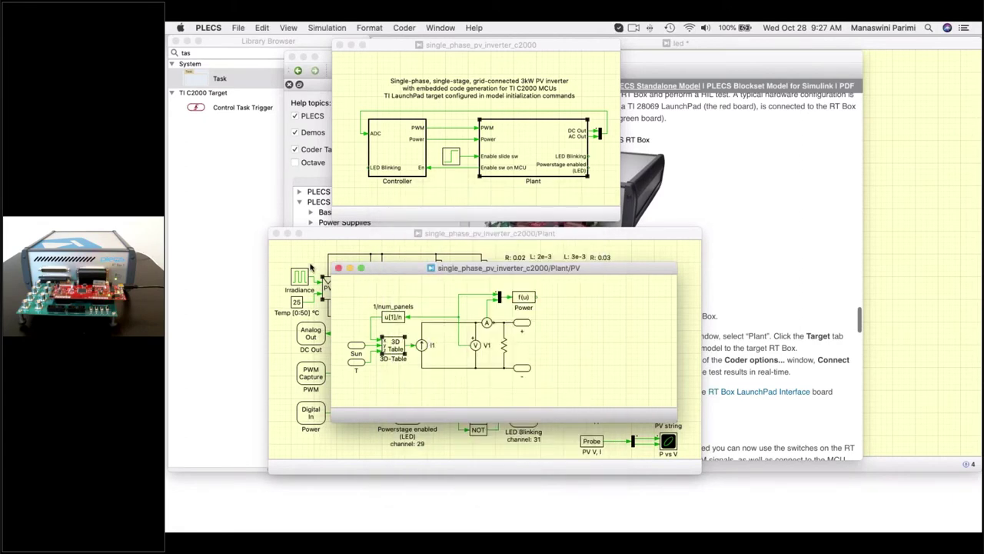
View the initialization commands in the PV block's mask editor and close the editor
click(313, 269)
click(327, 293)
right_click(327, 291)
mouse_move(361, 368)
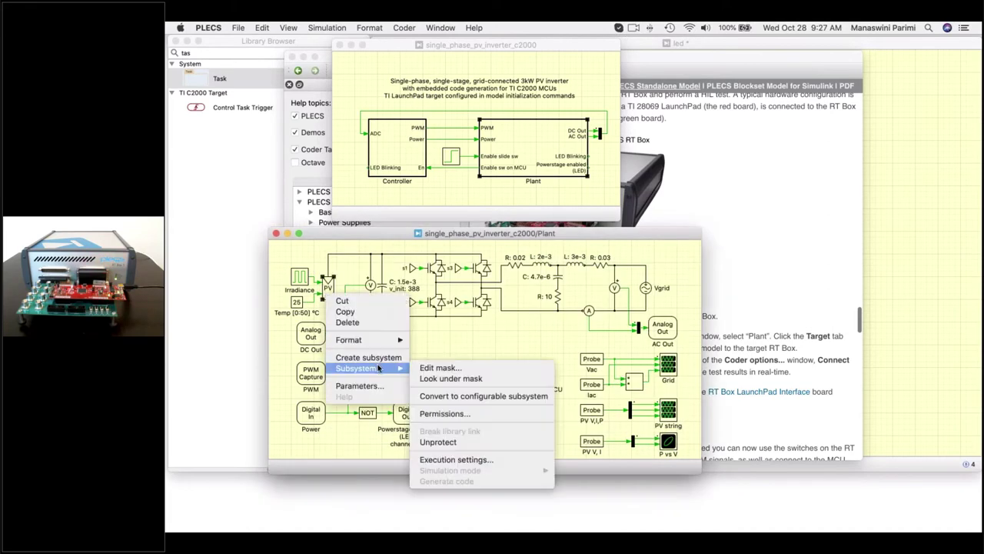
click(442, 368)
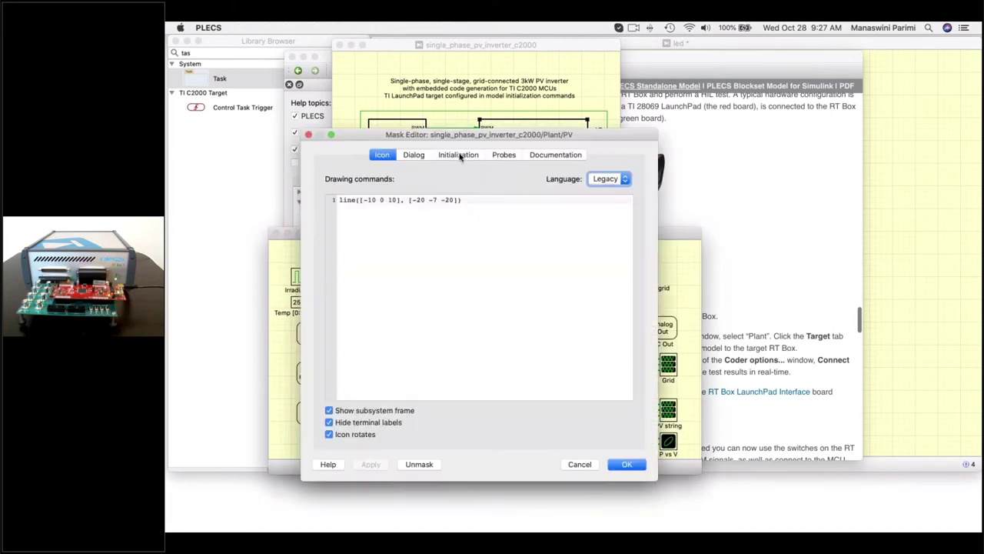
click(459, 156)
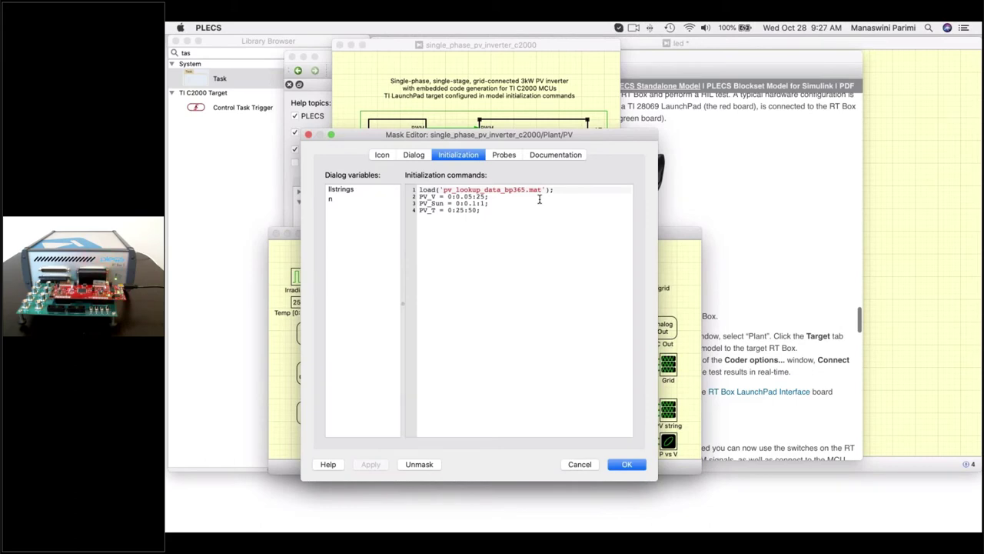
click(627, 463)
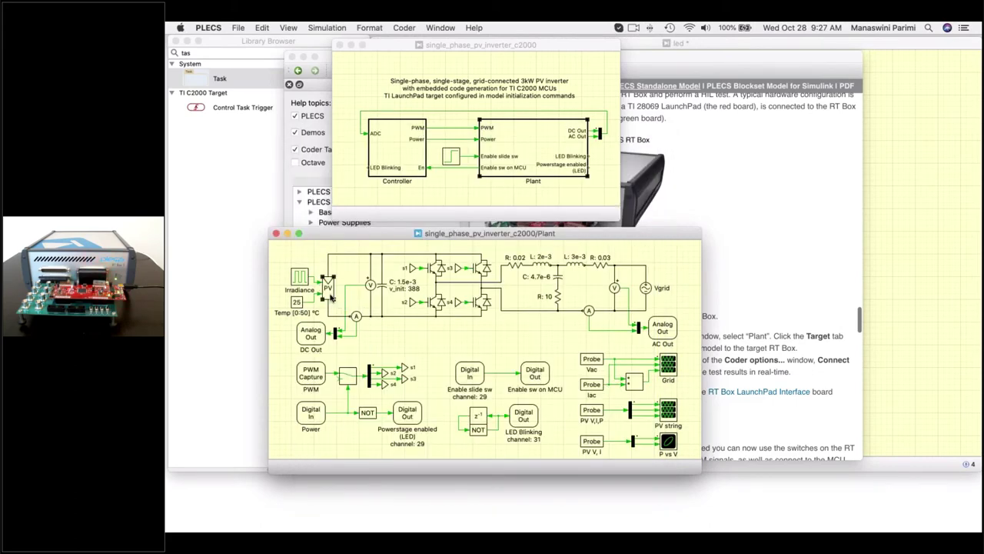
Review the block parameters of the PV string and of the Irradiance pulse generator
double_click(329, 296)
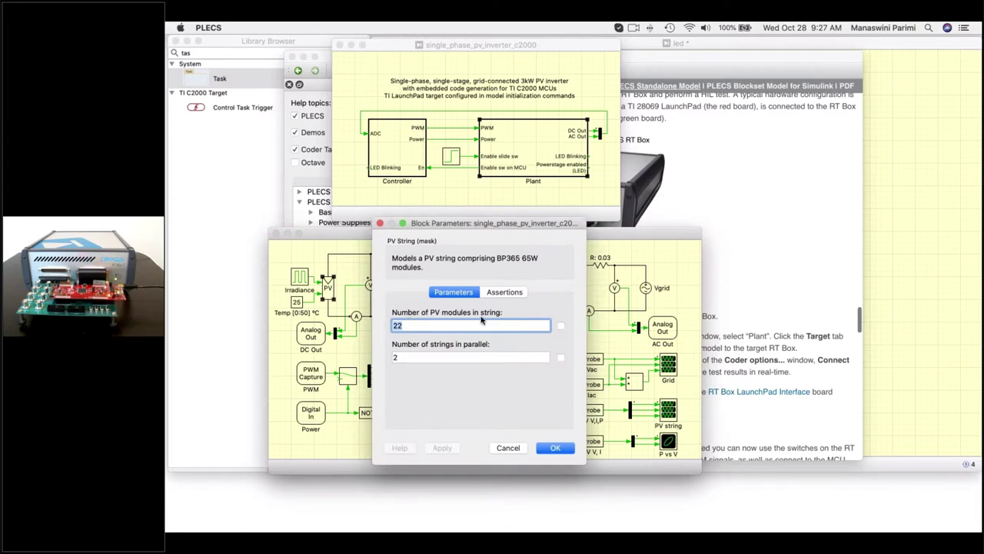
click(428, 356)
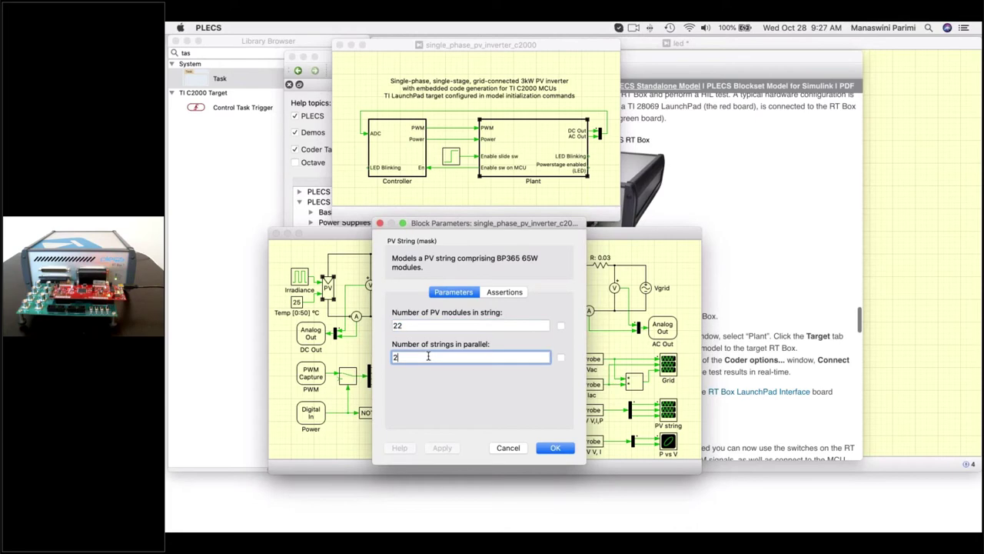
click(553, 448)
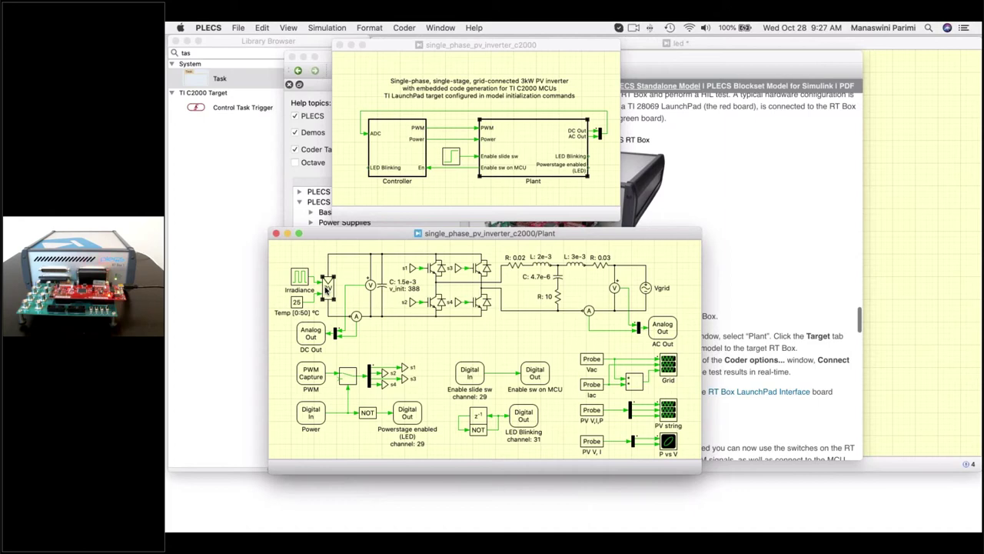
double_click(302, 278)
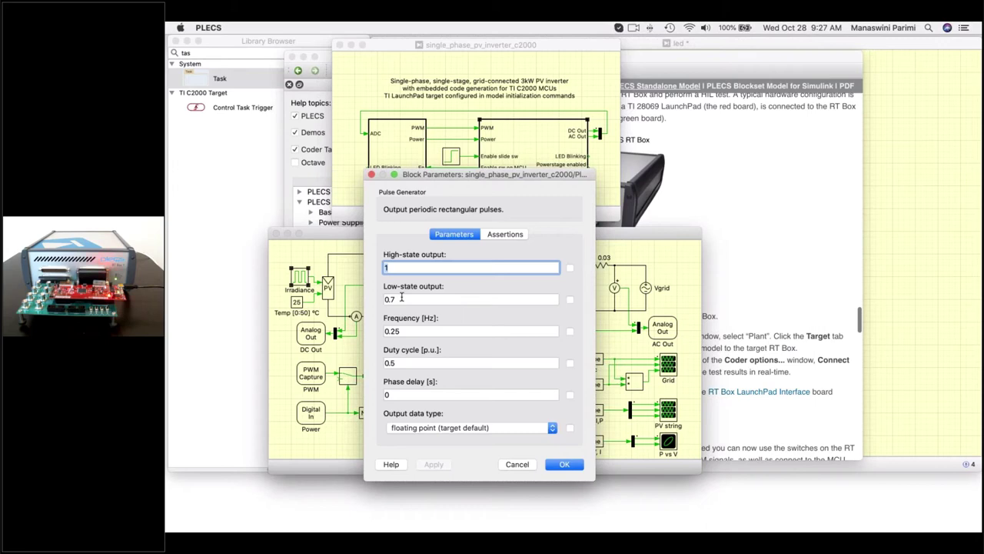
click(562, 464)
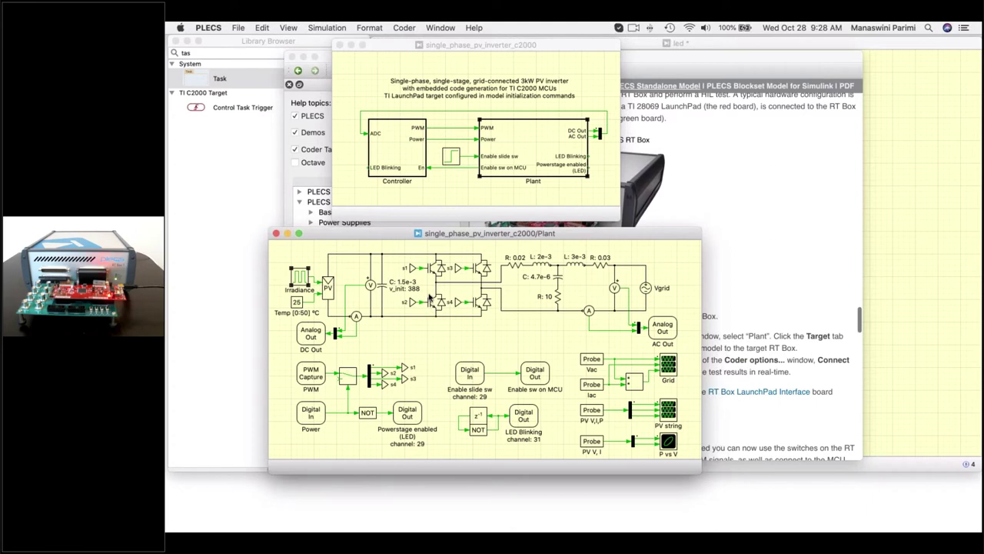
Review the block parameters of the full-bridge inverter and of the AC Out analog output
double_click(432, 269)
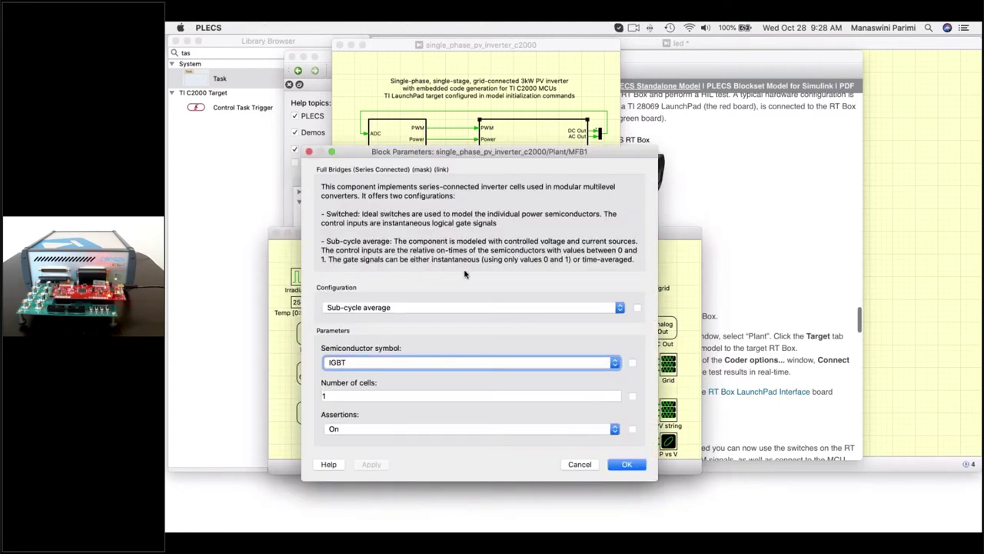
click(637, 467)
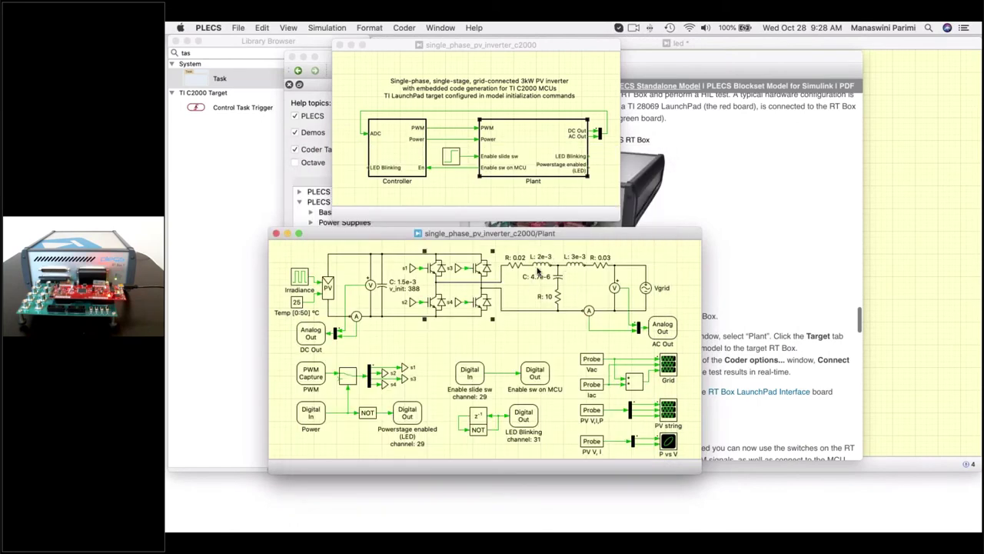
click(310, 376)
double_click(663, 329)
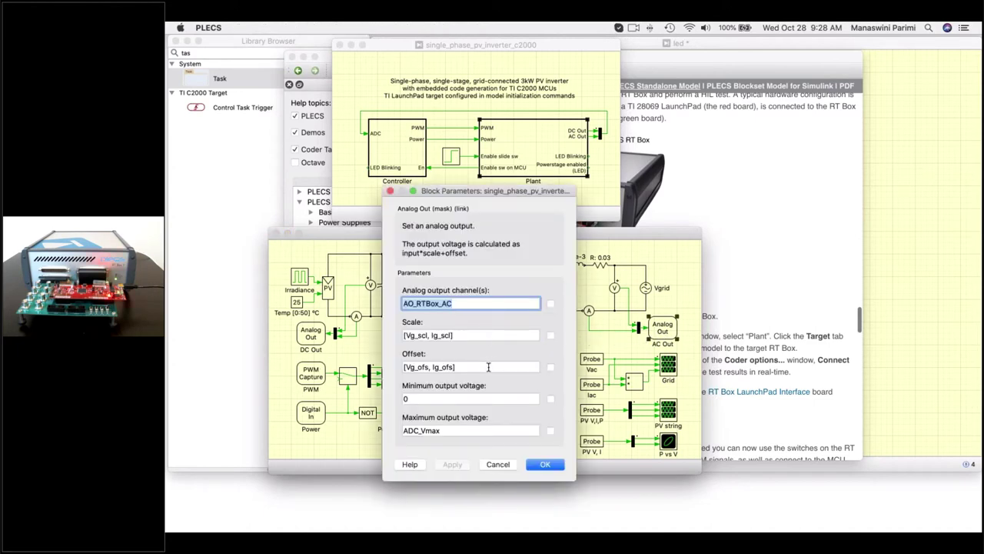
click(545, 465)
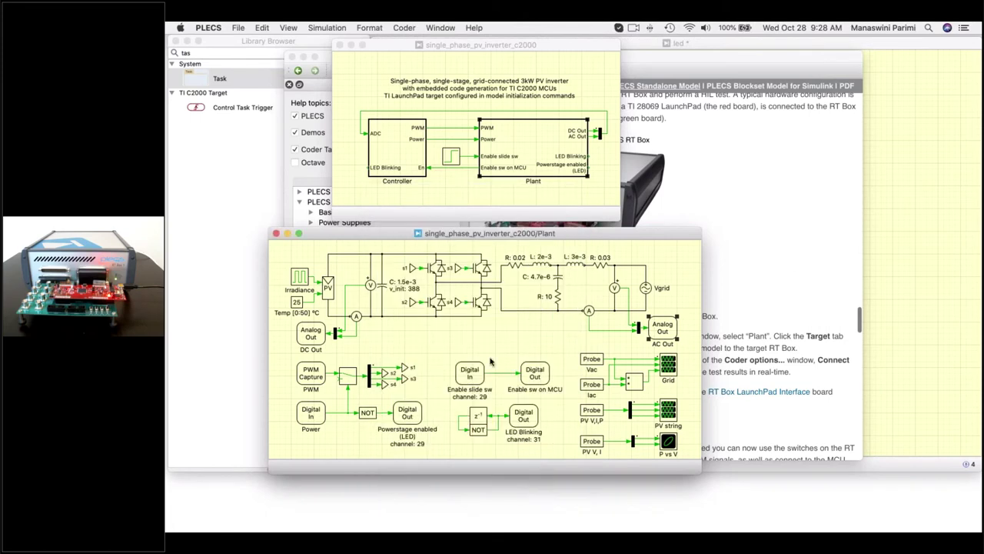
Open the Controller subsystem and arrange the top-level, Plant and Controller windows so all three schematics are visible
double_click(414, 177)
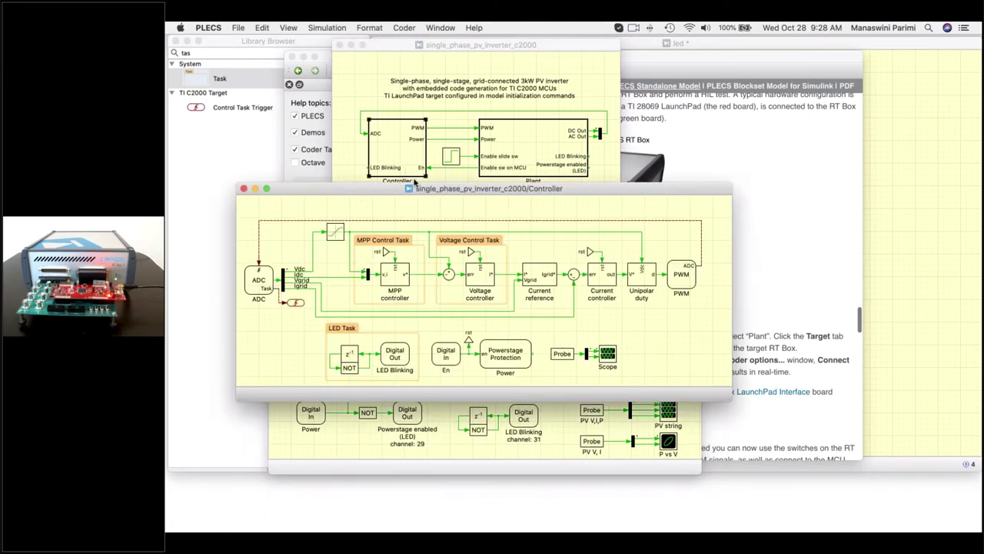
drag(415, 188, 752, 40)
drag(423, 48, 286, 46)
drag(461, 233, 371, 232)
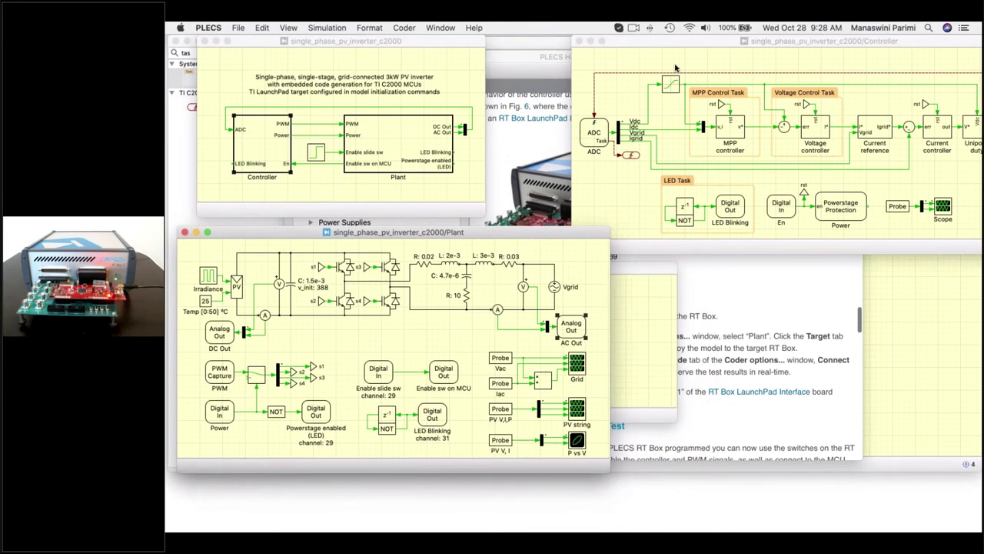
drag(669, 40, 583, 40)
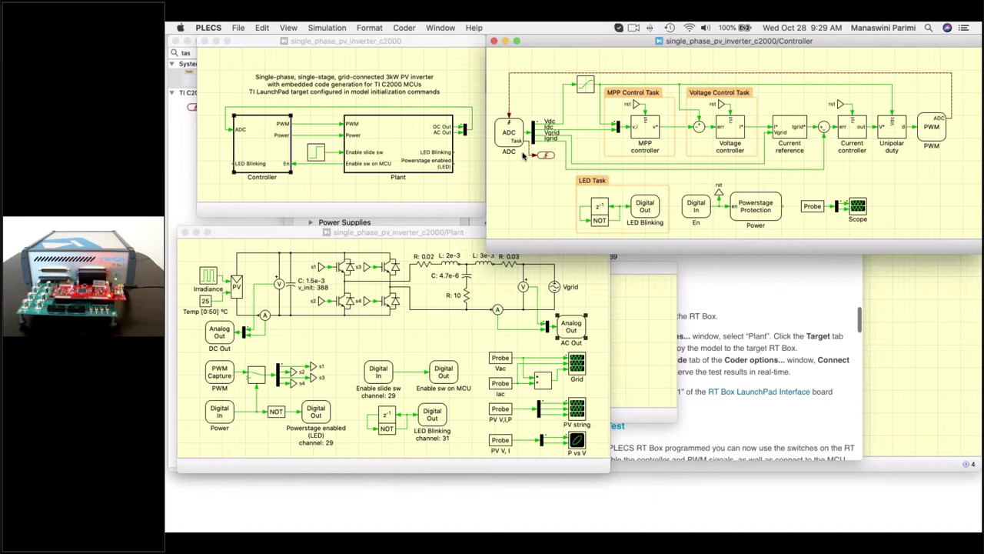
Point out the ADC and PWM blocks in the Controller and open the MPP controller subsystem
click(504, 145)
click(924, 137)
click(653, 136)
double_click(653, 136)
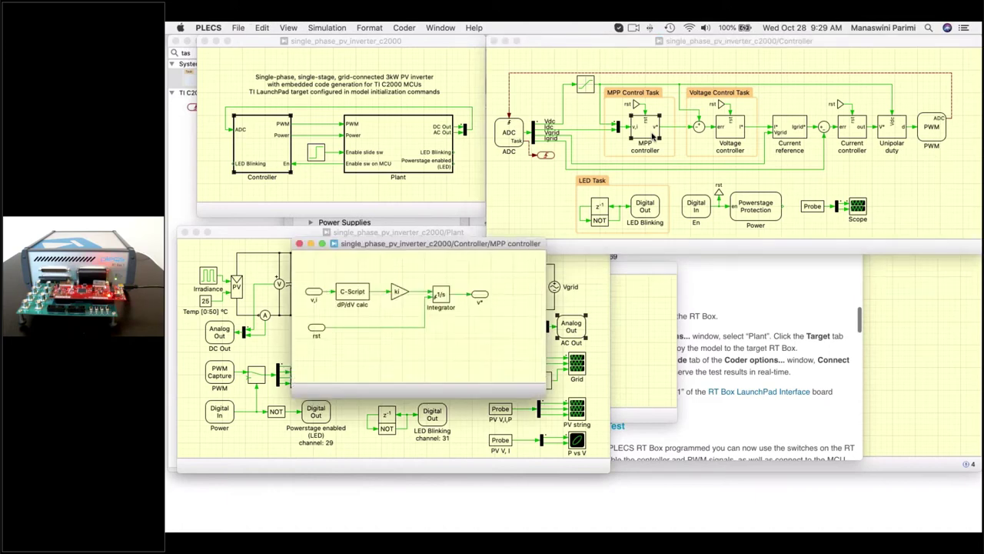
Examine the output function code of the dP/dV calc C-Script, then close it and the MPP controller window
double_click(352, 296)
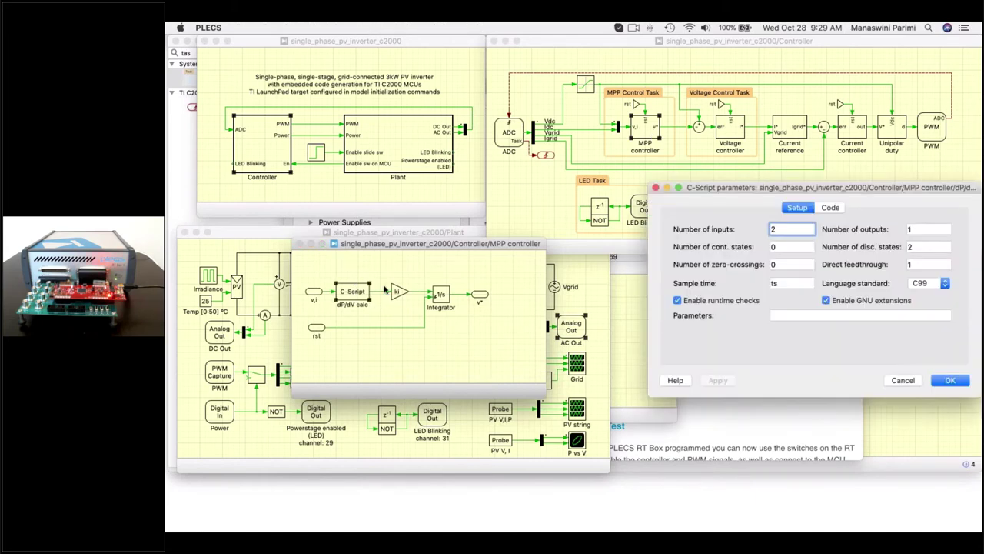
click(828, 208)
drag(786, 187, 735, 185)
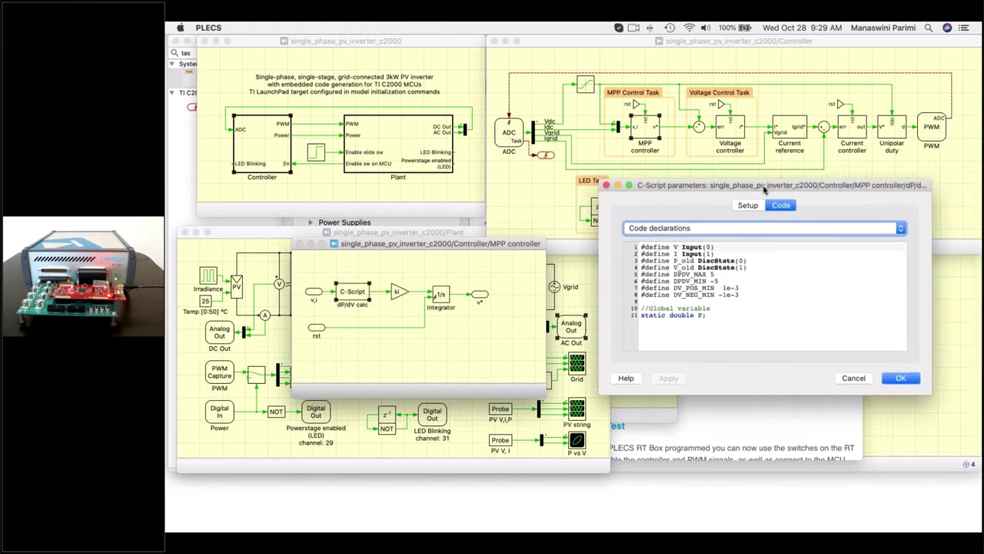
click(725, 226)
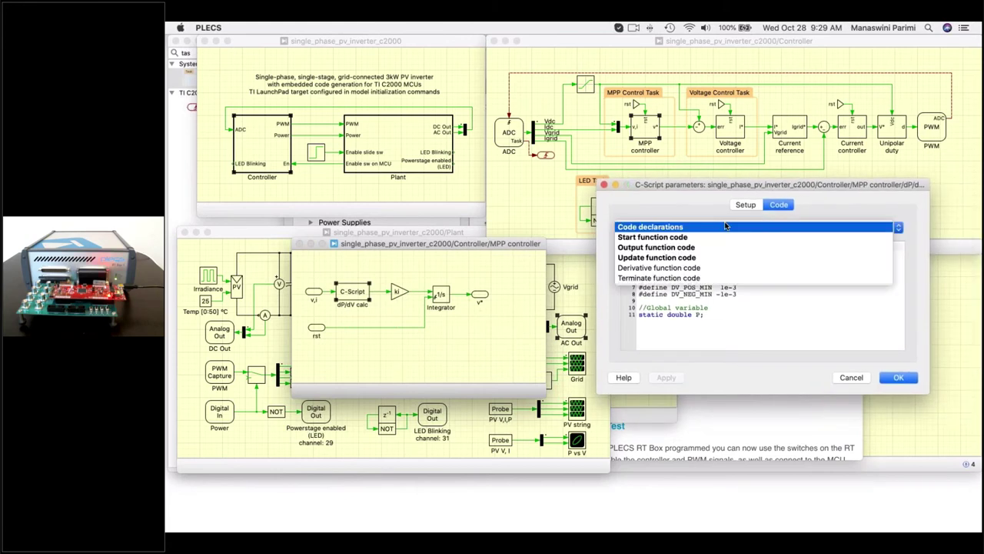
click(682, 252)
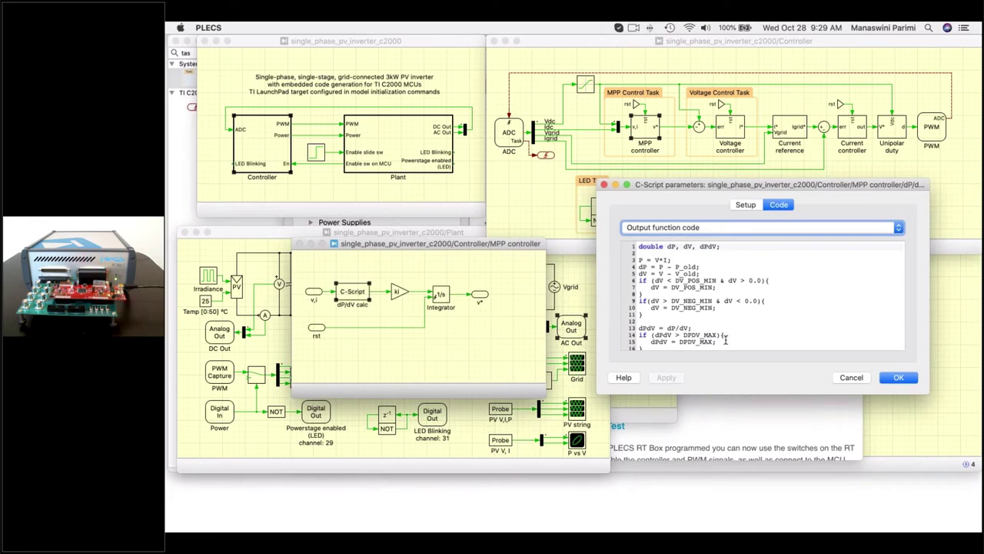
scroll(719, 296, down, 2)
scroll(715, 303, up, 2)
click(902, 378)
click(299, 244)
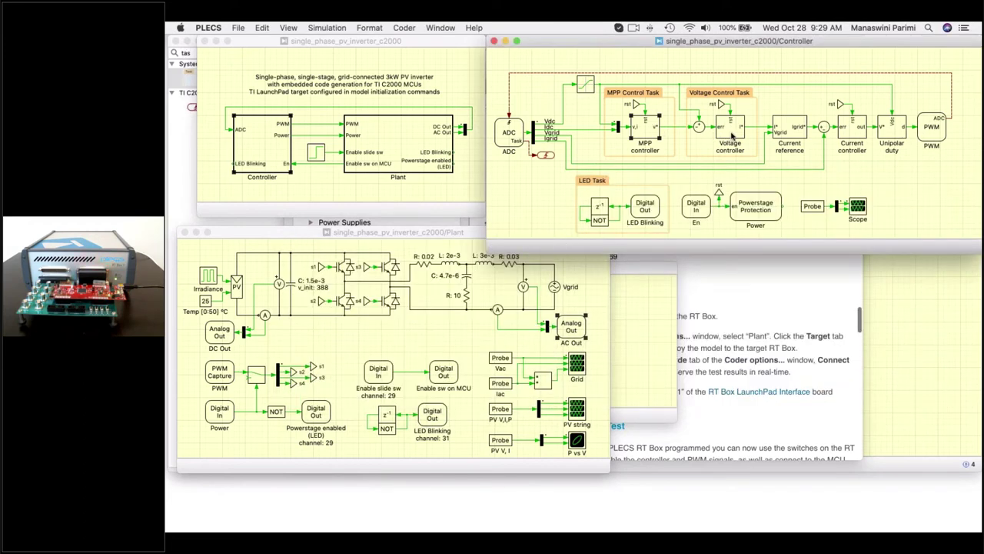
Open the Voltage controller subsystem and look under the mask of its Type 2 controller
click(733, 134)
double_click(734, 134)
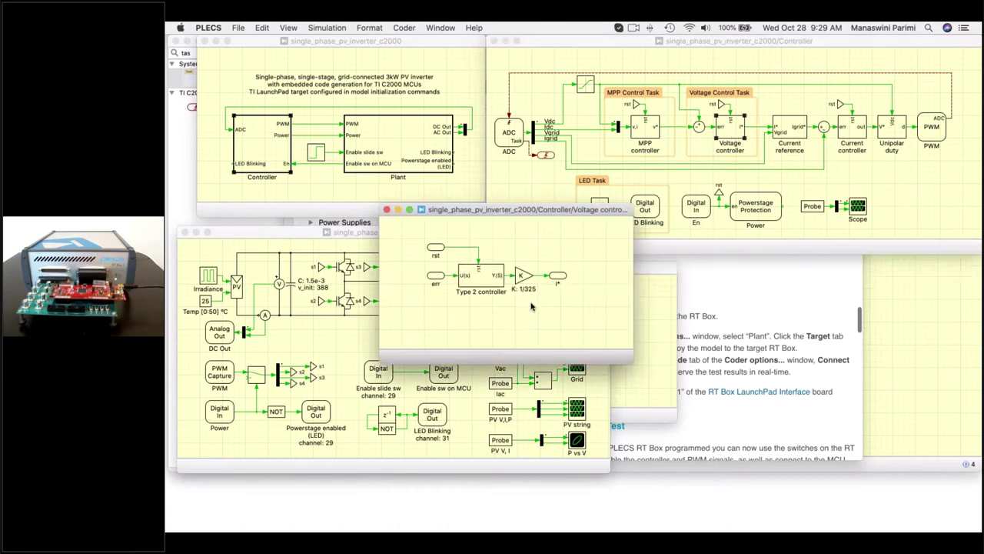
click(493, 283)
key(super+u)
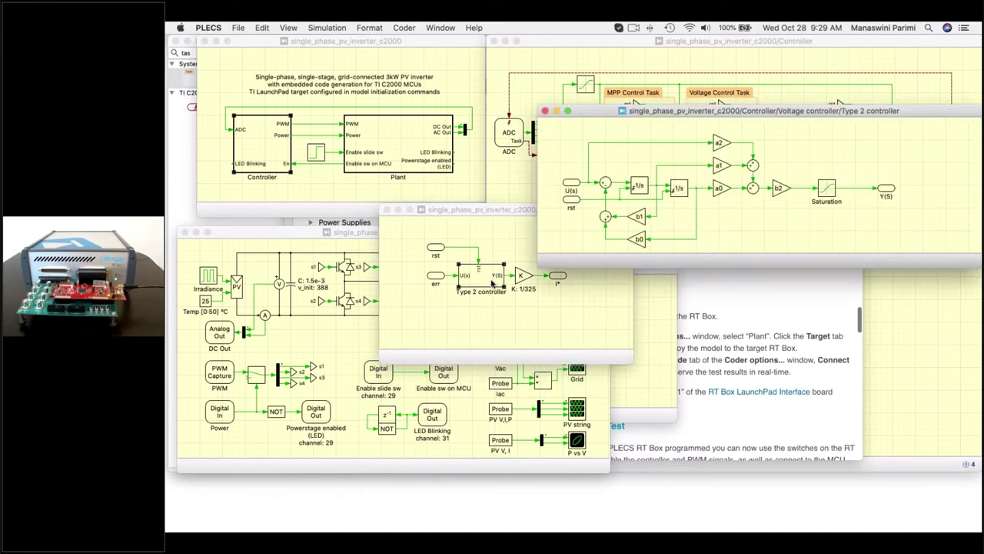
Close the Voltage controller windows and inspect the schematic and mask parameters of the Current controller subsystem
key(super+w)
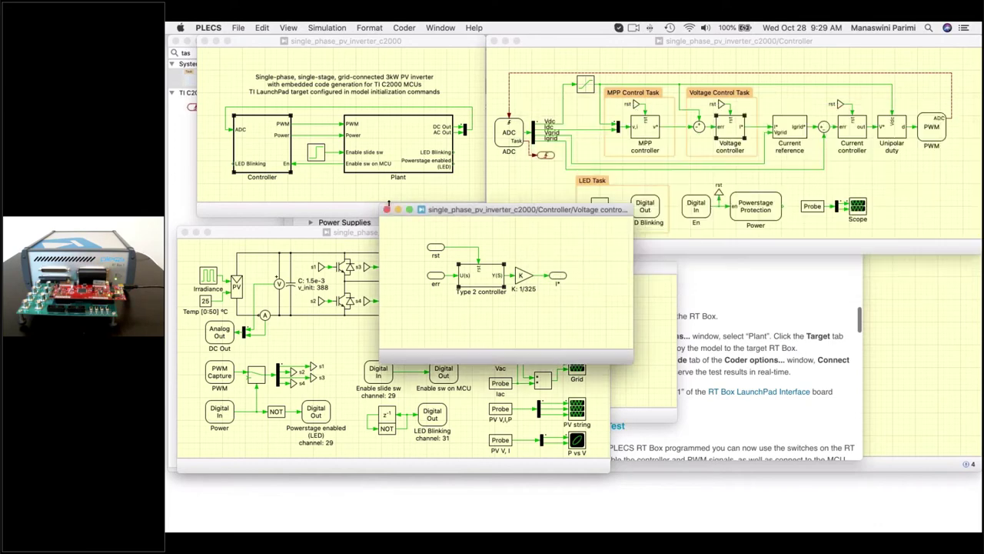
click(388, 209)
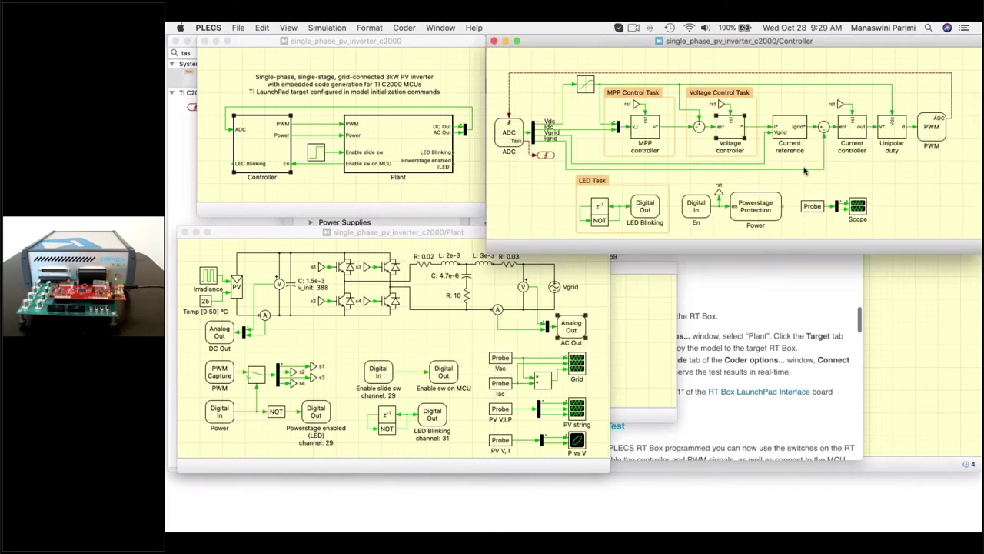
click(846, 136)
double_click(856, 135)
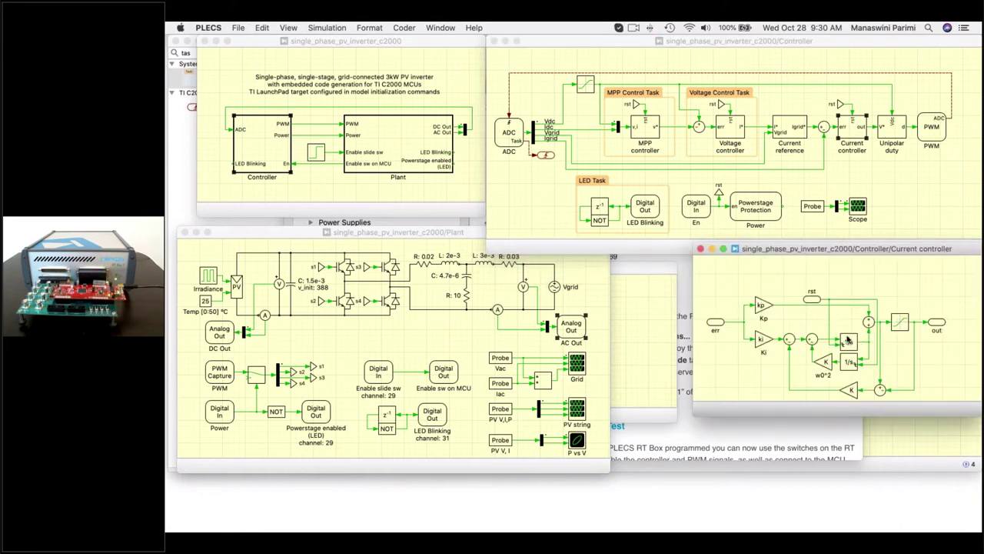
double_click(851, 132)
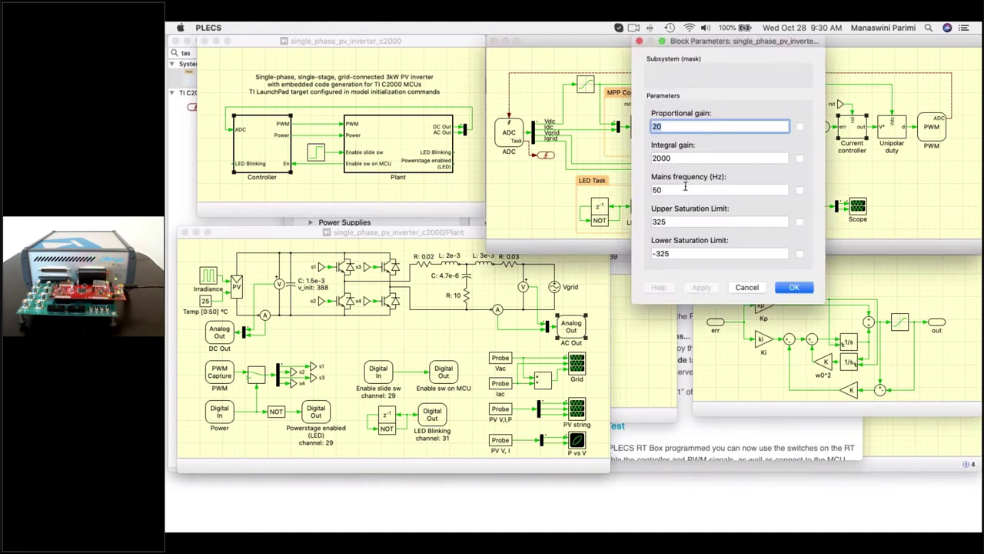
click(639, 41)
click(702, 250)
click(700, 249)
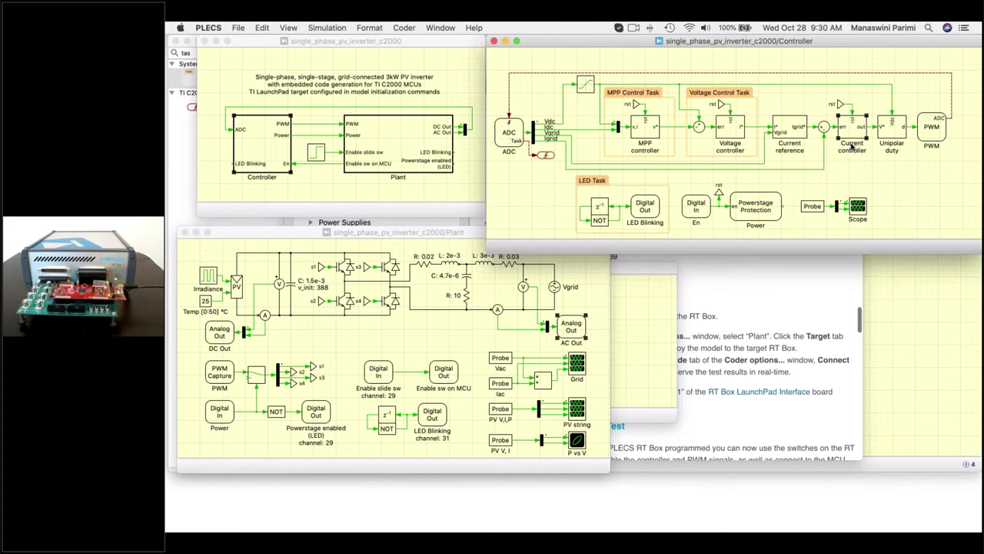
Point out the Voltage and MPP controllers and open the Controller's coder scheduling settings alongside its schematic
click(732, 135)
click(640, 132)
click(407, 28)
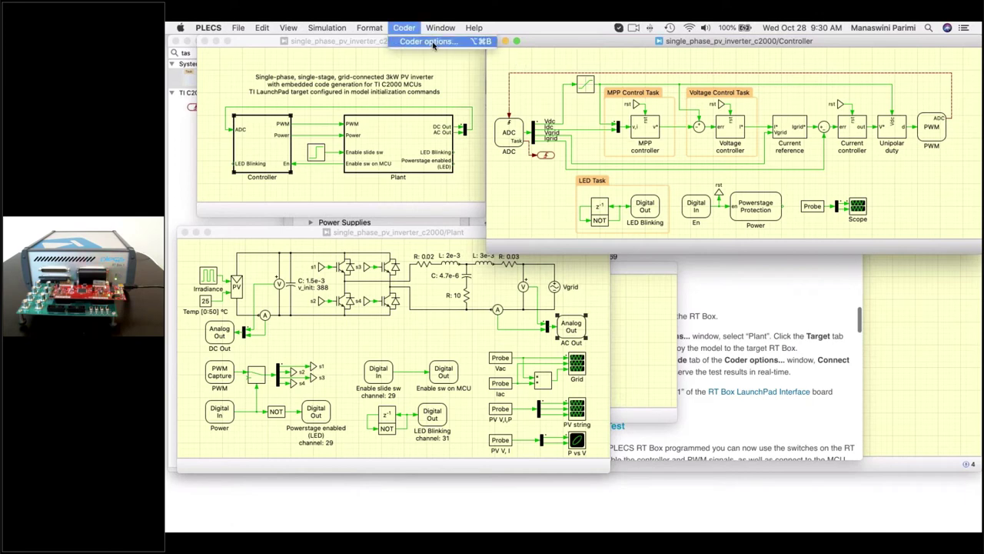
click(433, 43)
drag(611, 66, 356, 54)
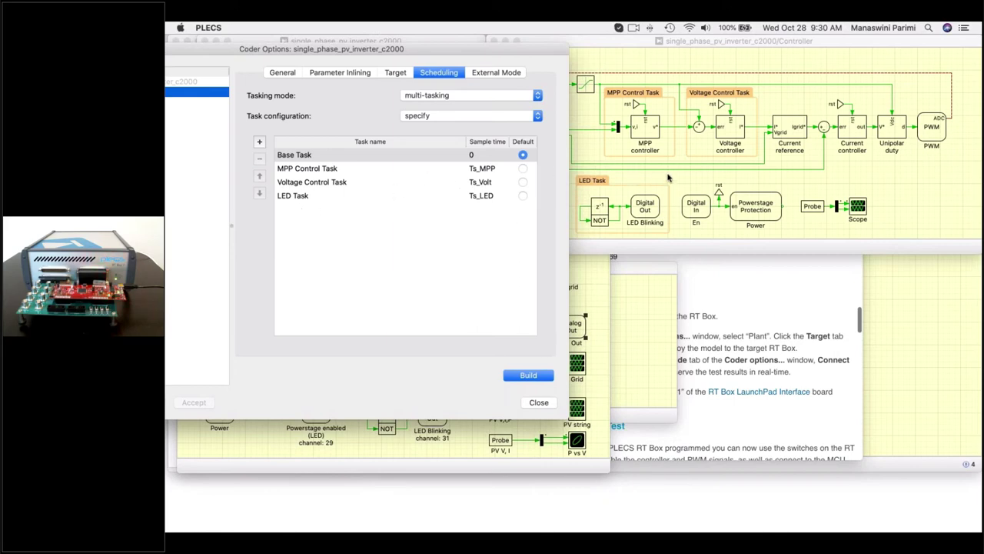
Compare the blocks from Current reference to Unipolar duty with the default Base Task in the scheduling table
click(651, 144)
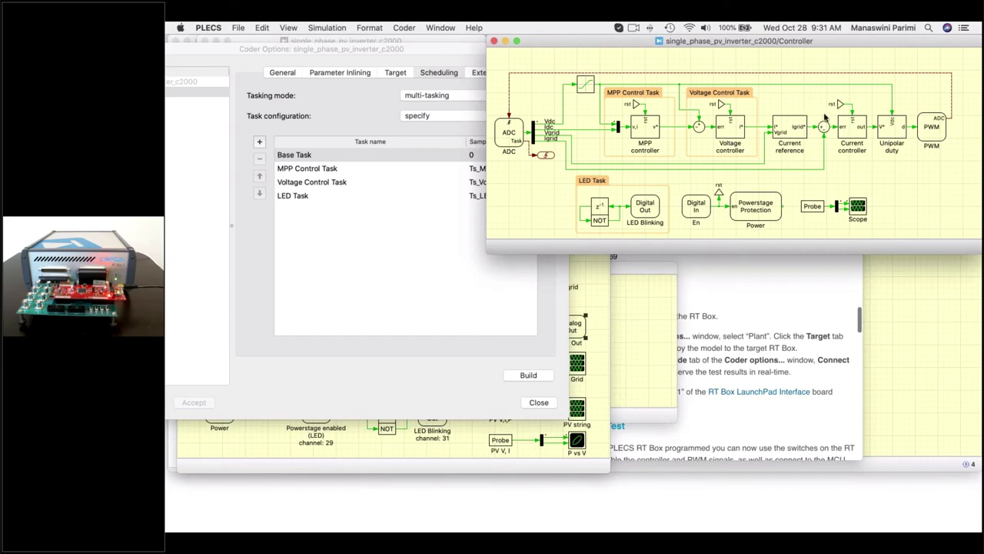
drag(789, 97, 882, 154)
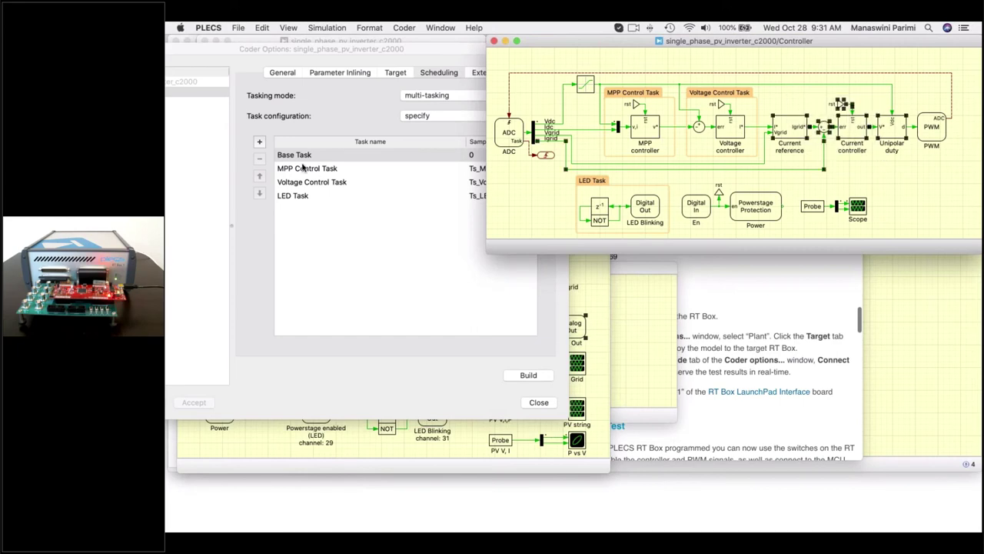
click(527, 156)
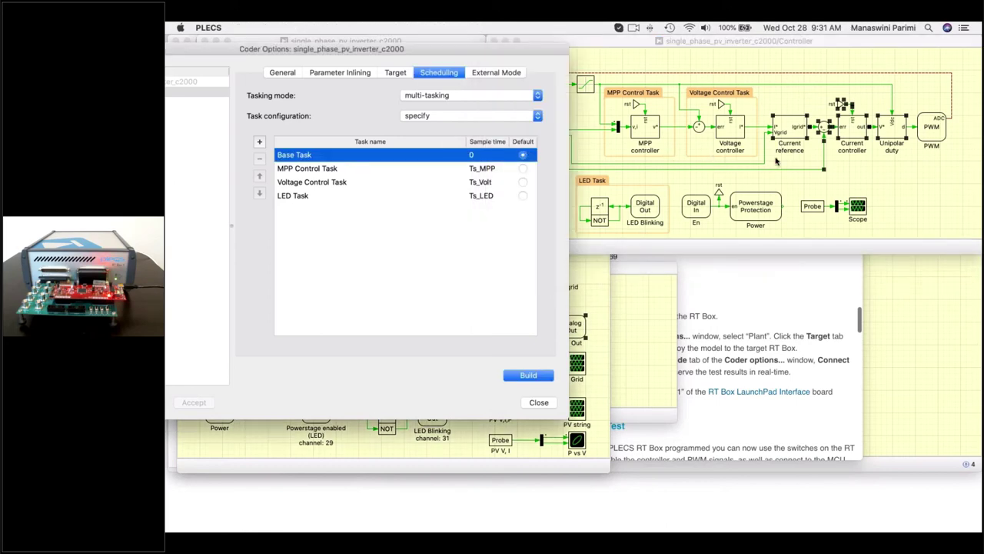
click(882, 222)
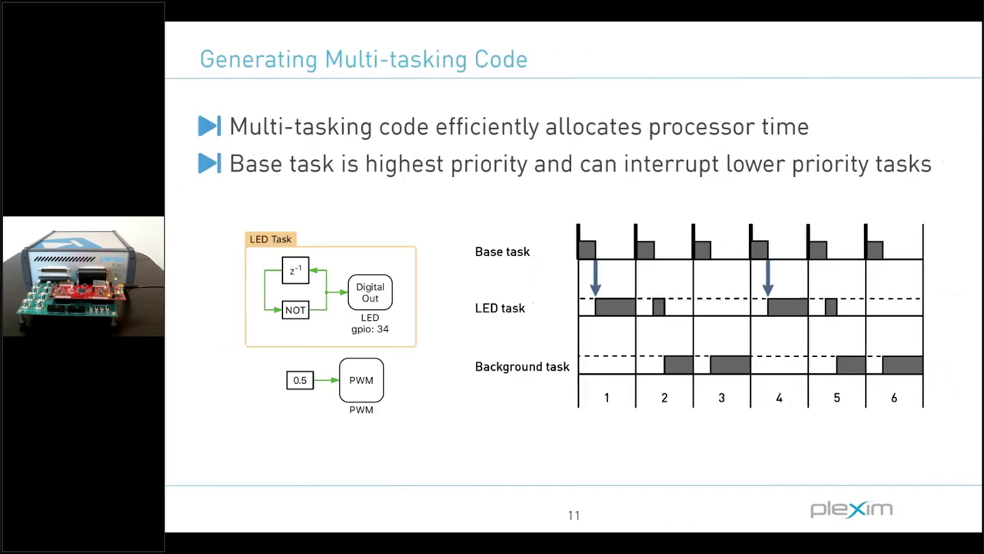
key(Right)
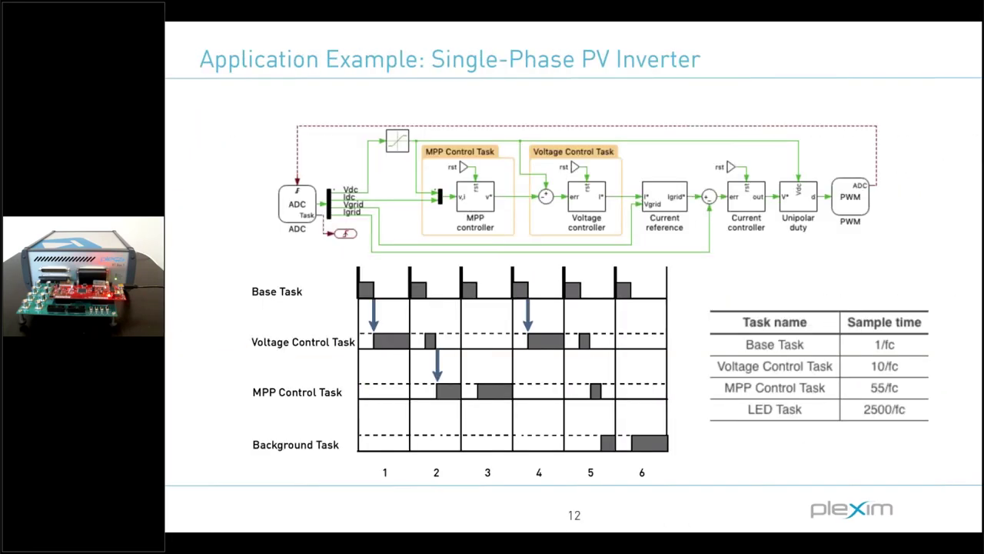
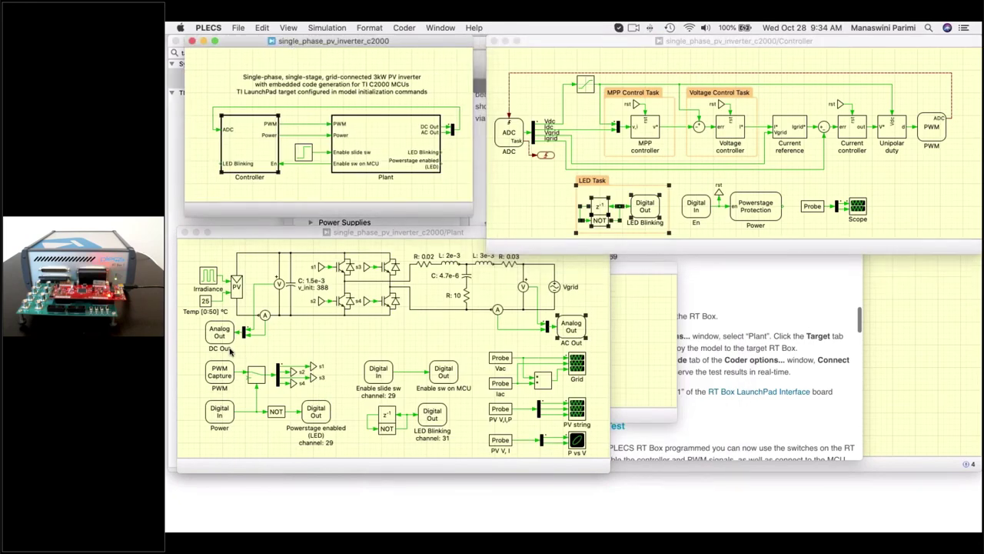
Point out the Plant's DC Analog Out and PWM Capture blocks and examine the inside of the Controller's ADC block
drag(196, 327, 229, 403)
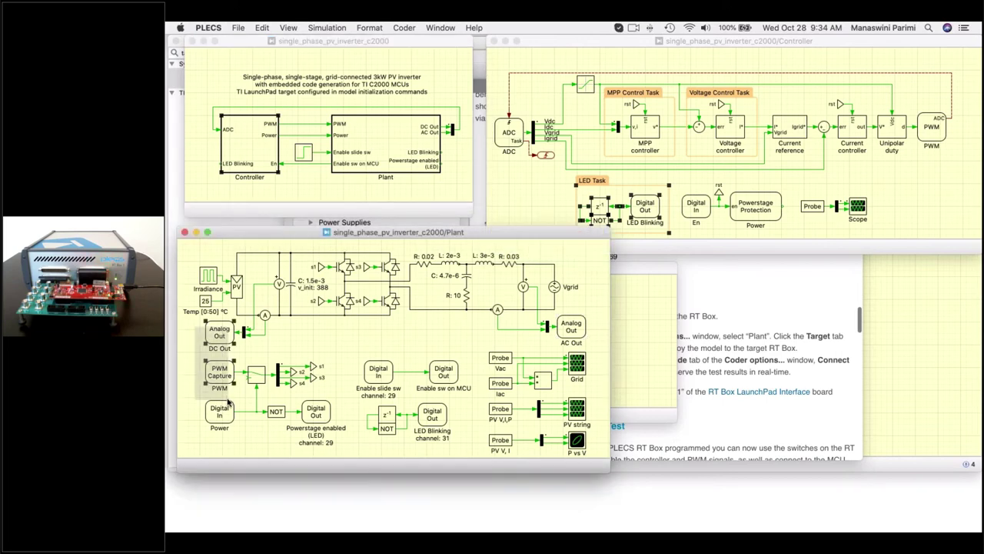
click(506, 142)
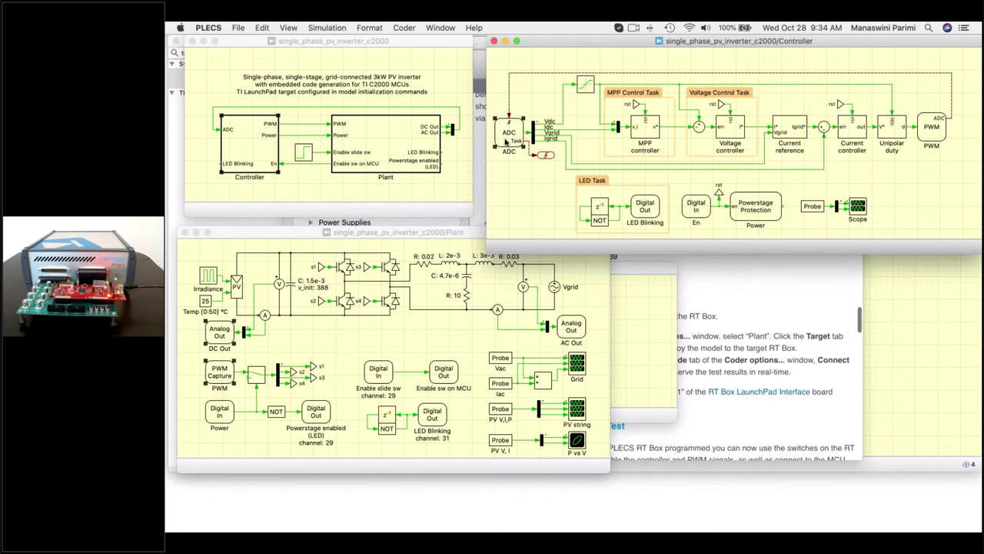
double_click(506, 142)
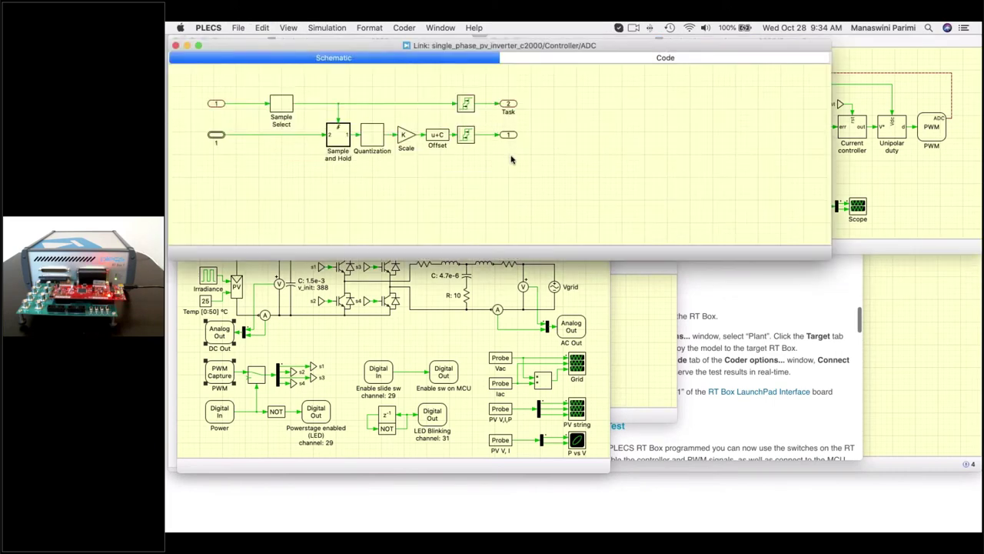
drag(495, 166, 264, 98)
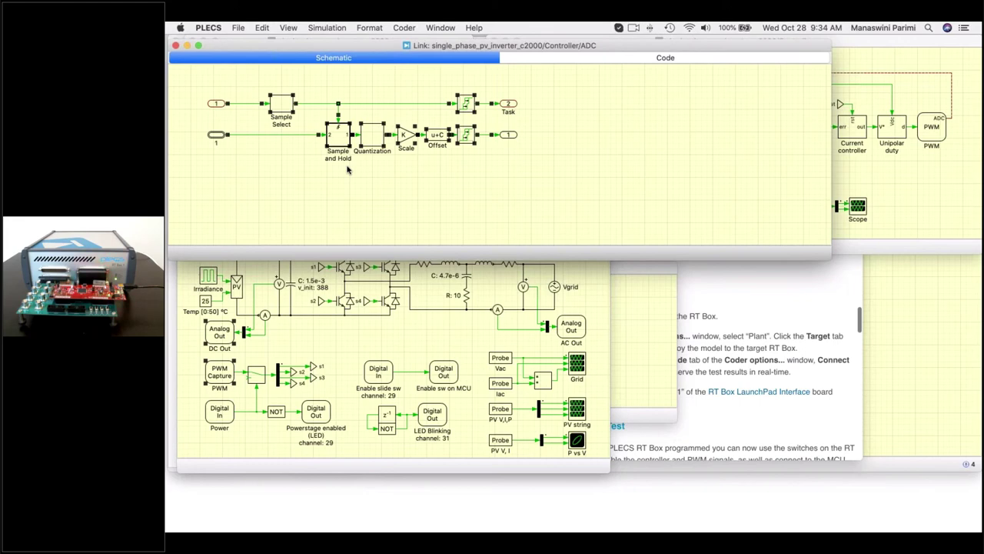
click(175, 45)
Start an offline simulation of the top-level single_phase_pv_inverter_c2000 model
click(207, 73)
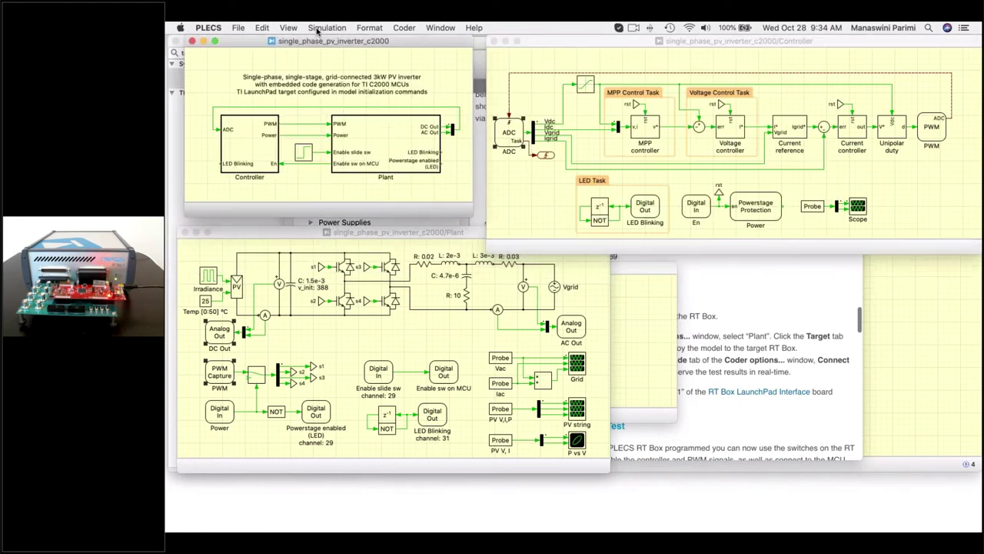
click(318, 29)
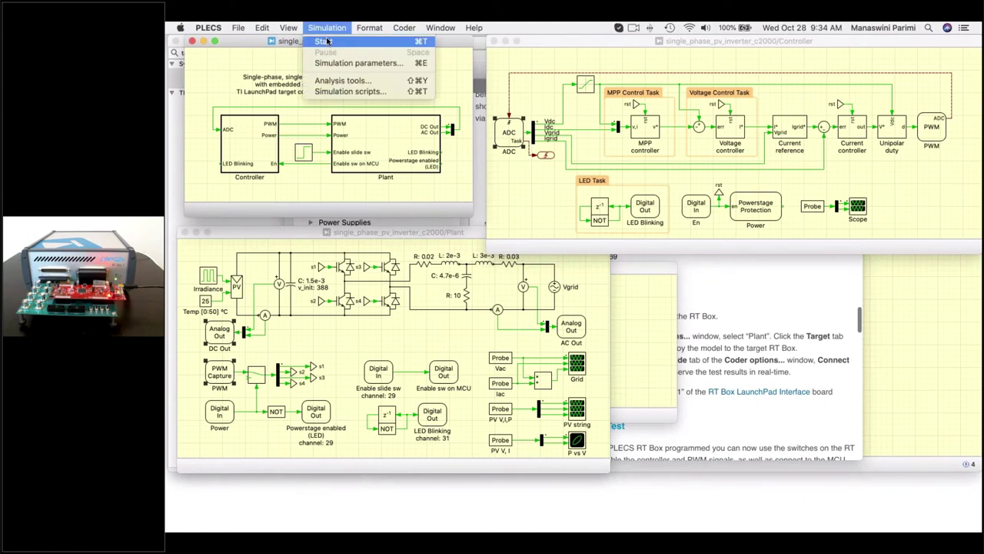
click(328, 41)
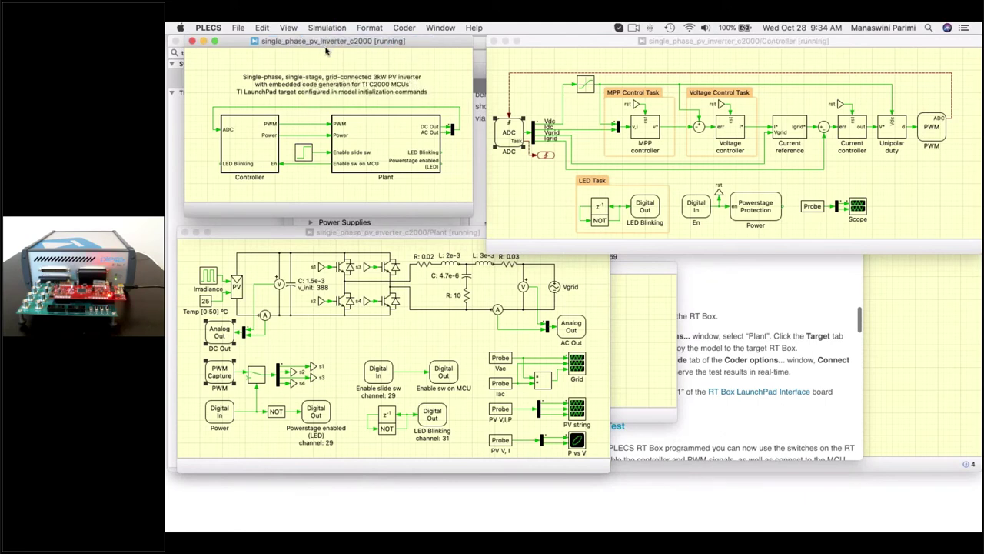
Review the type_evm processor selection in the model initialization commands and close the simulation parameters
click(326, 28)
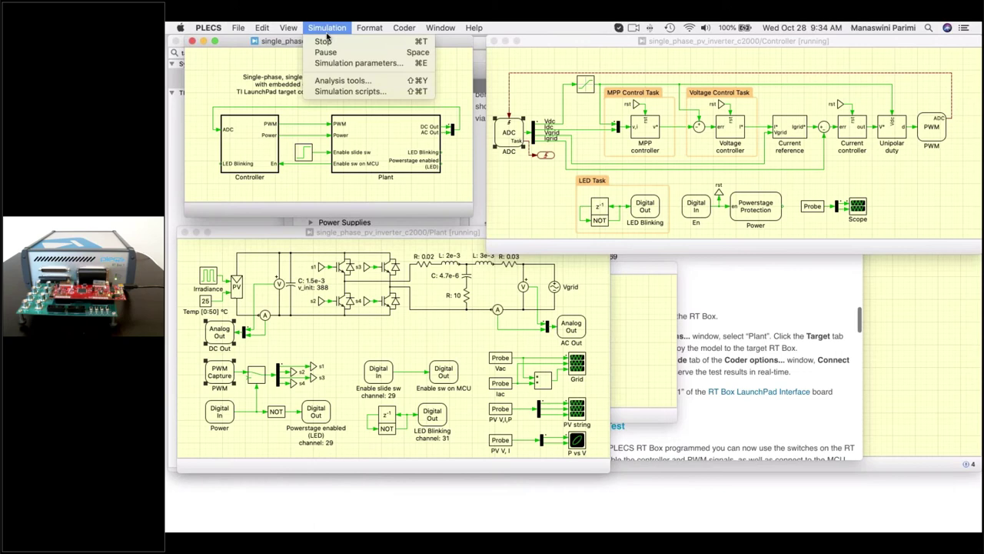
click(355, 63)
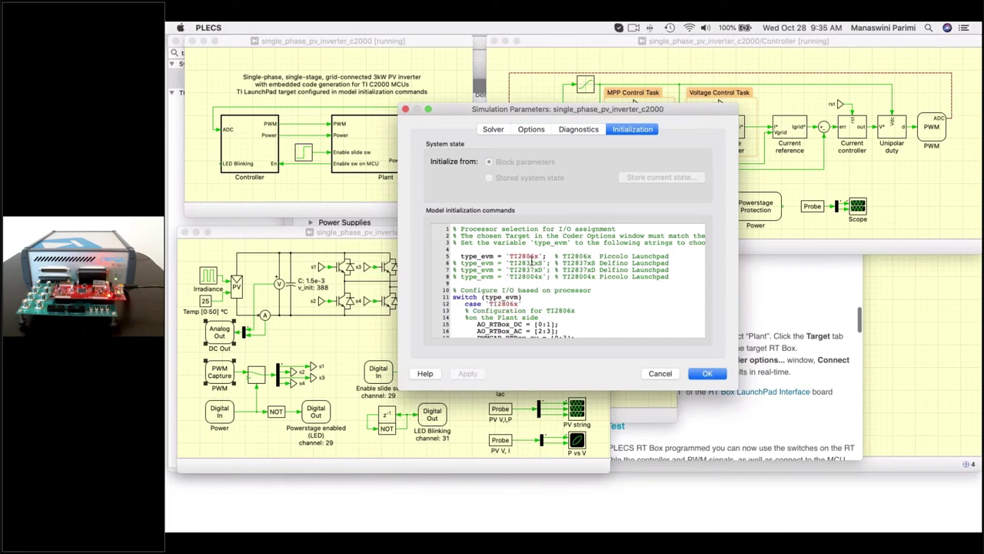
drag(539, 256, 515, 256)
click(708, 374)
click(707, 375)
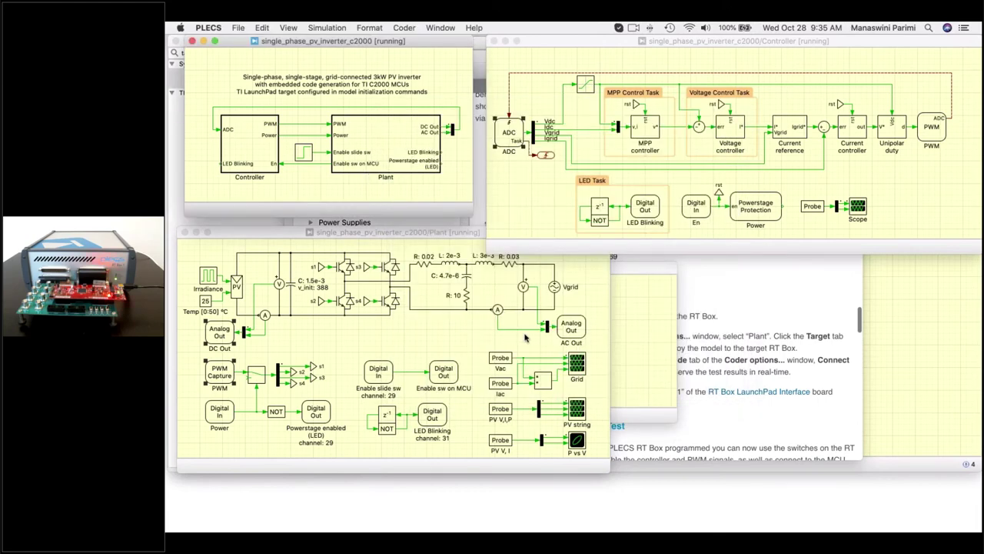
Open the Plant's Grid and PV string scopes and the Controller's scope, arranging their windows to compare the results
double_click(581, 363)
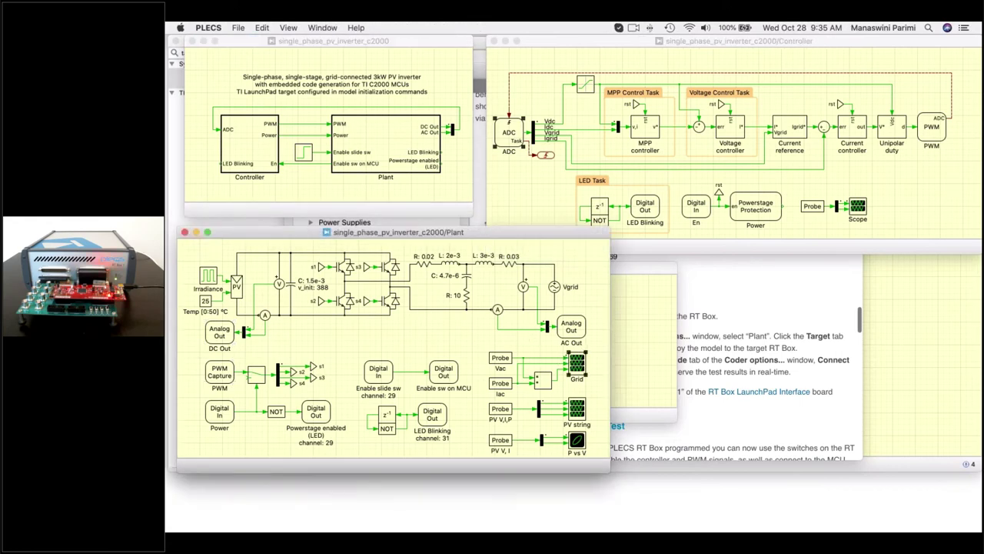
drag(496, 94, 322, 155)
double_click(578, 408)
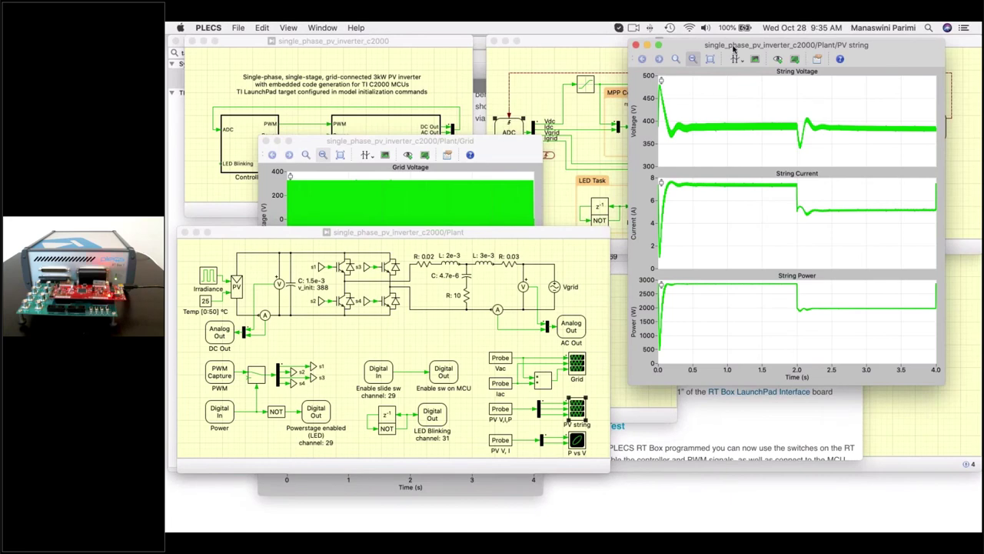
drag(726, 50, 641, 160)
click(914, 172)
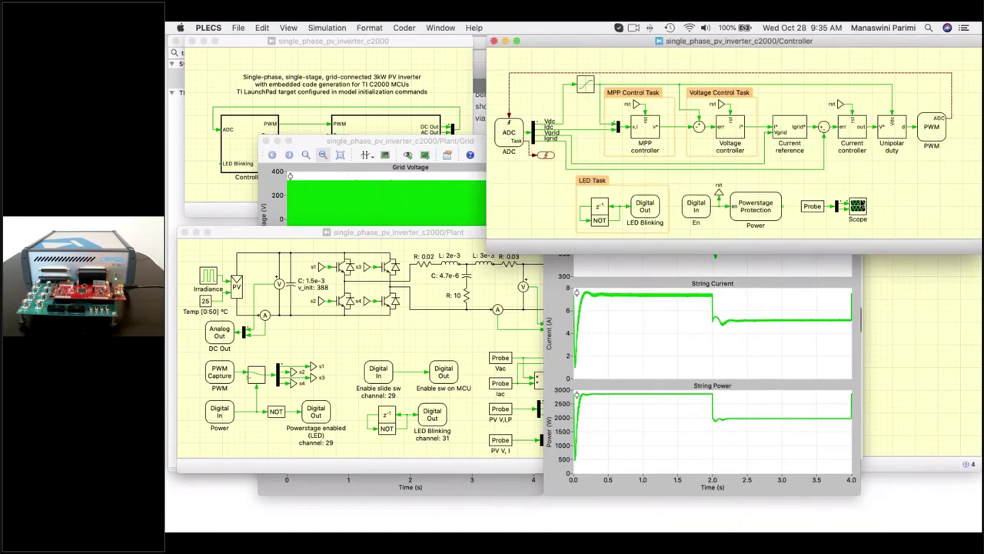
double_click(857, 206)
drag(784, 302, 837, 48)
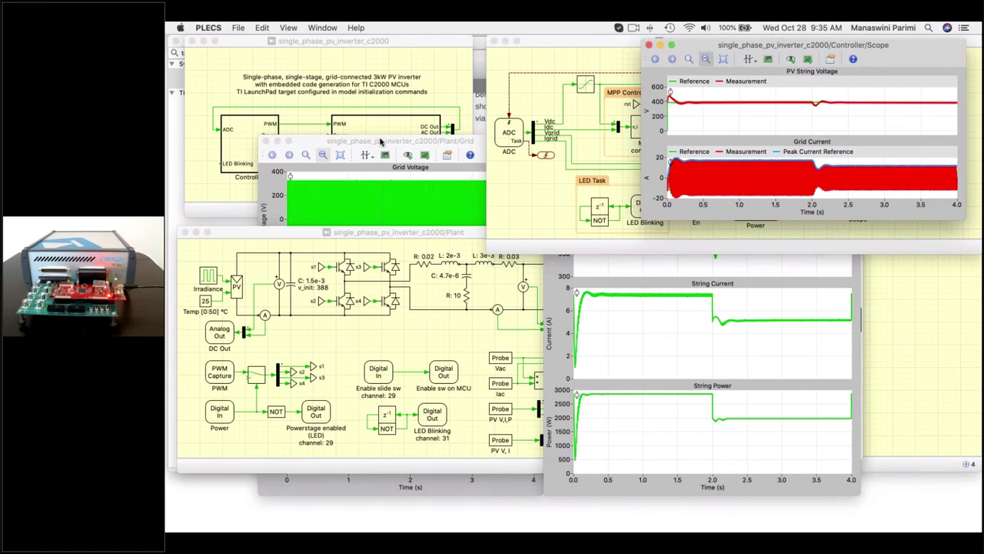
Hold the current traces in the Grid and PV string scopes, naming each saved trace Offline
drag(405, 155, 370, 157)
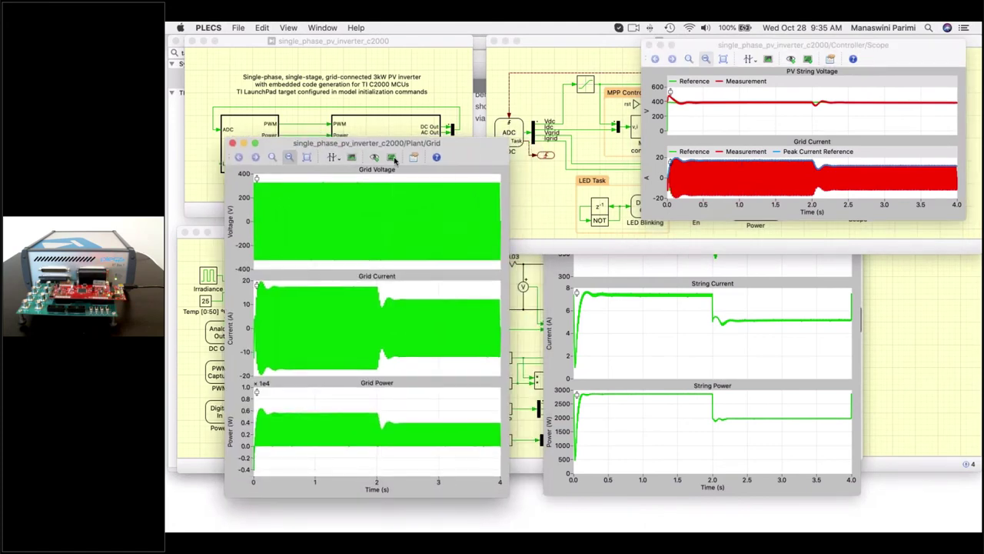
click(392, 157)
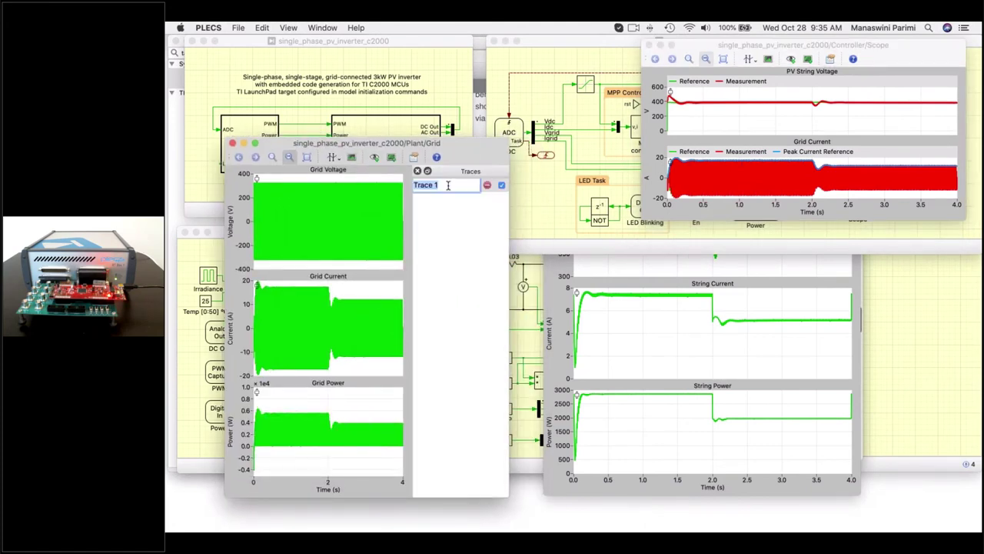
text(Offline)
click(648, 270)
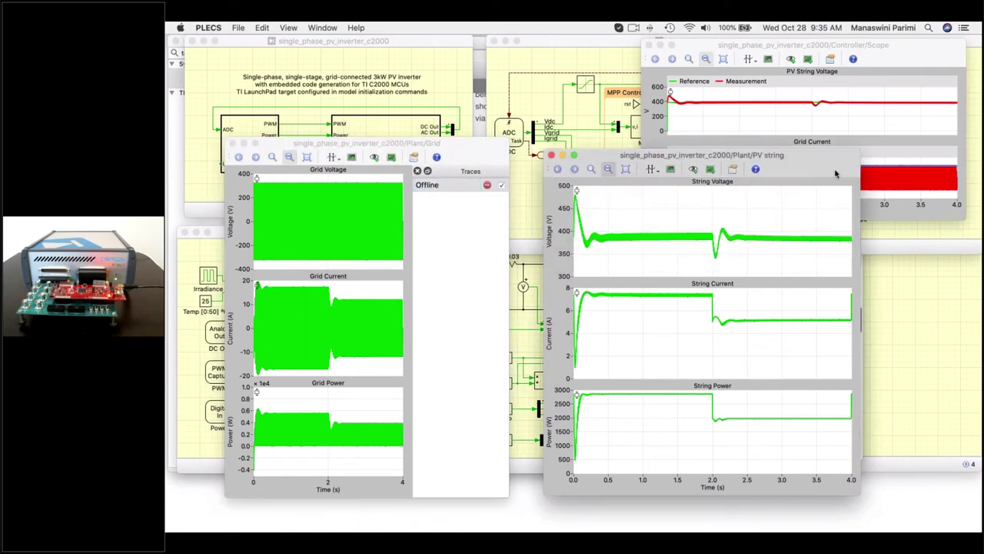
click(710, 169)
text(Offline)
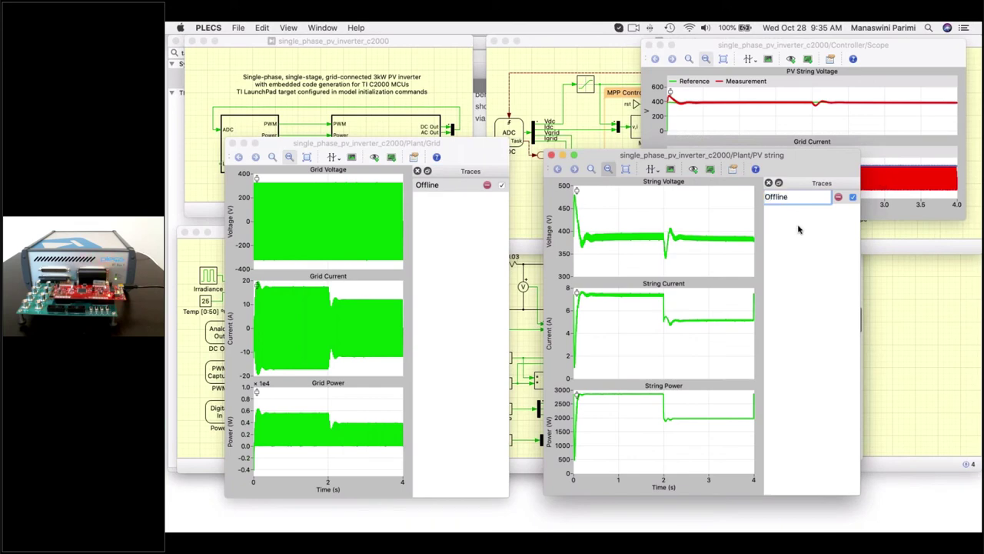
key(Return)
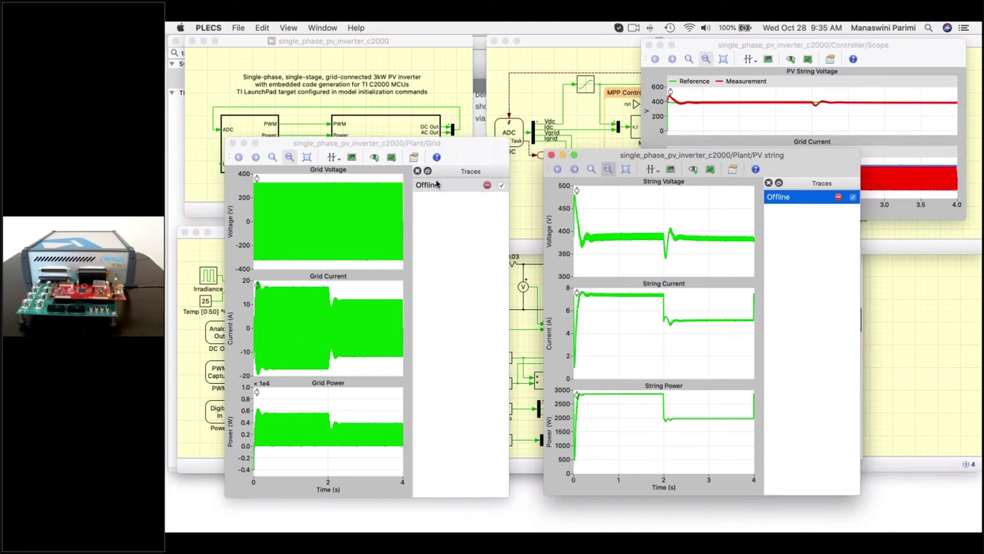
In the coder options, assign the RT Box PleximsRTBox1 as the Plant's target device, accept the setting, and build the Plant
click(232, 85)
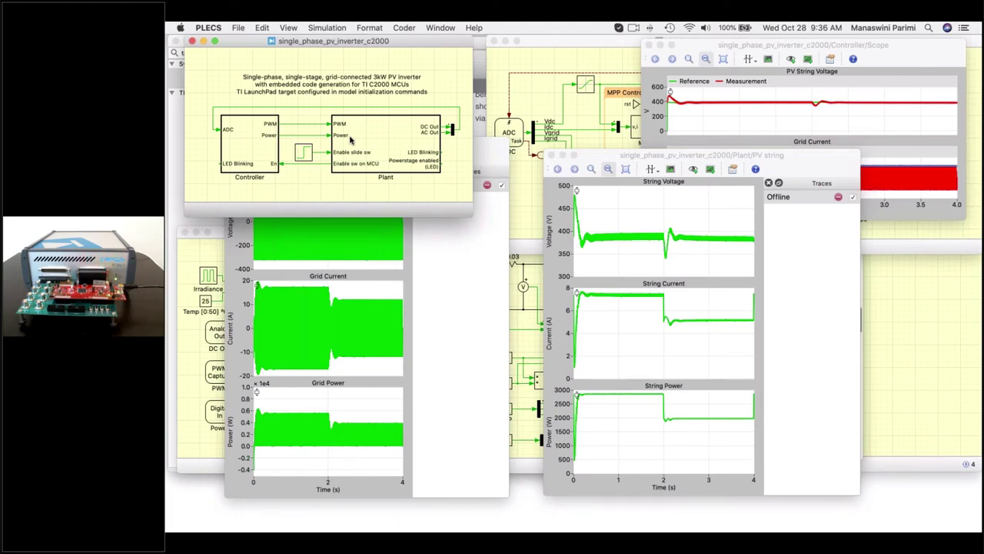
click(402, 30)
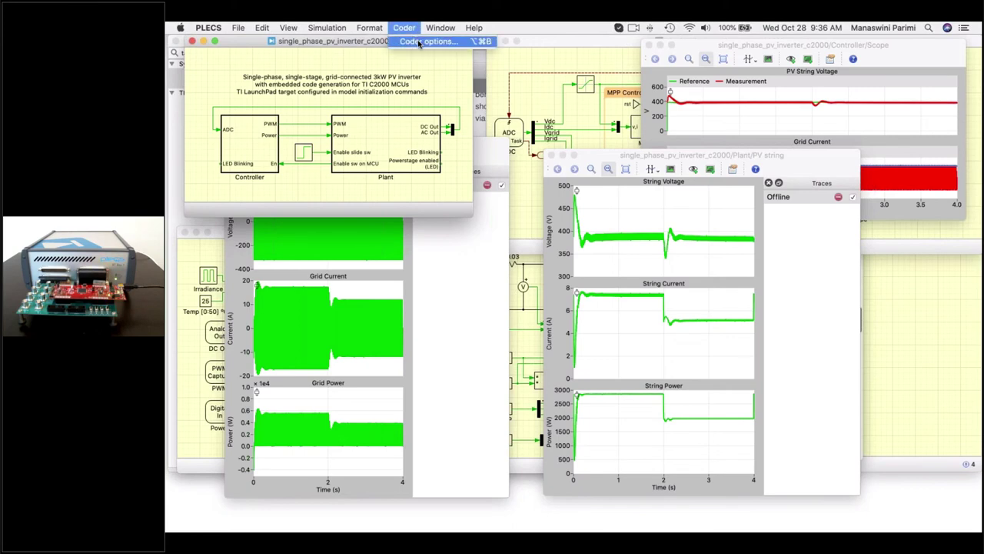
click(421, 42)
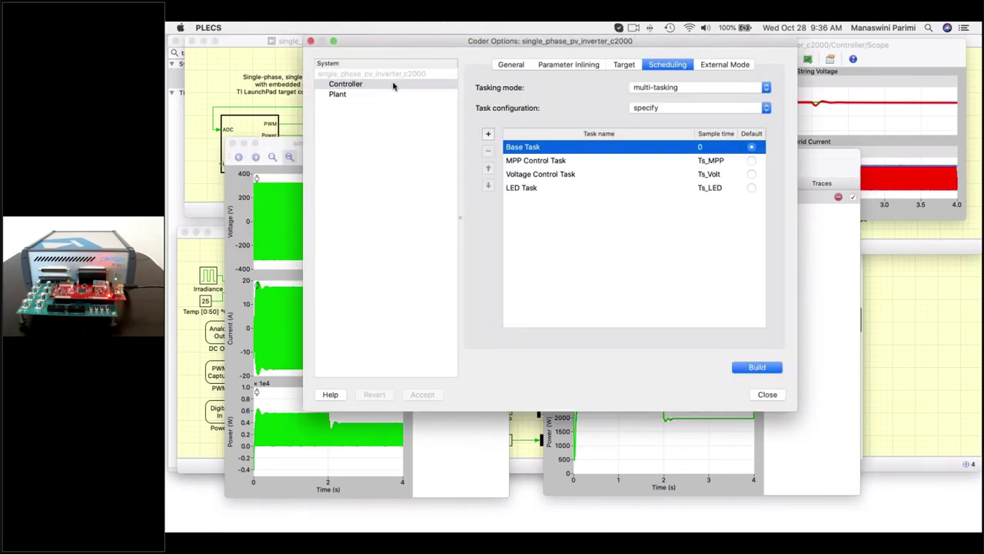
click(339, 94)
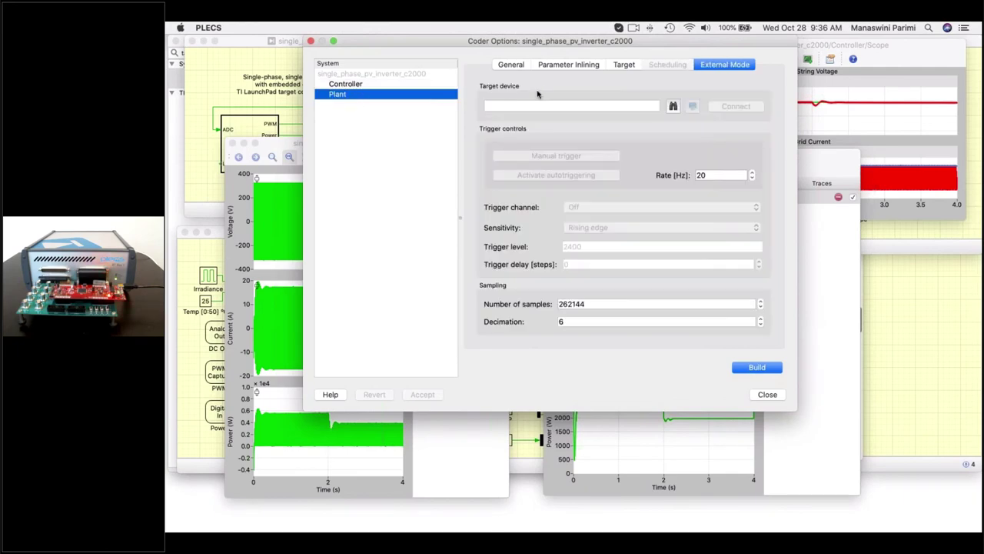
click(621, 68)
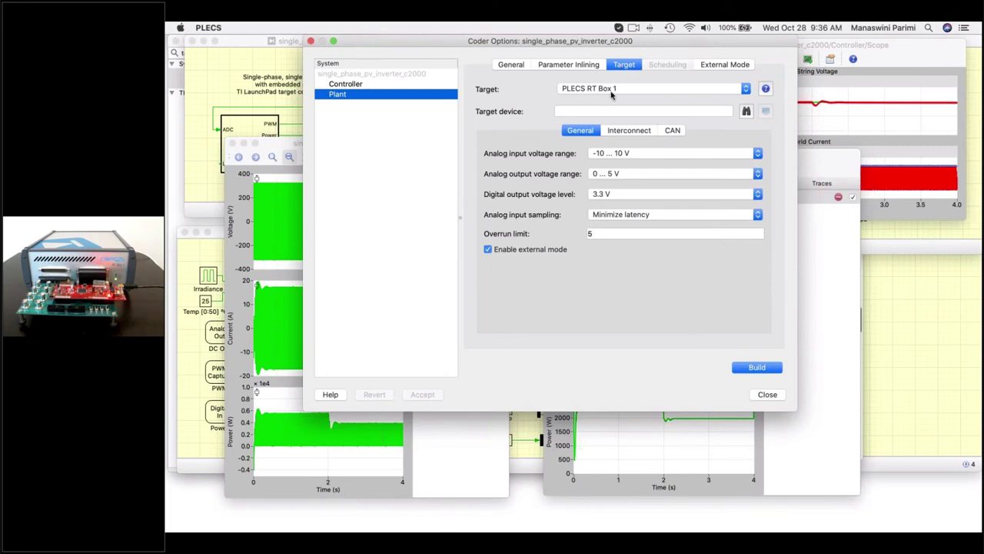
click(747, 112)
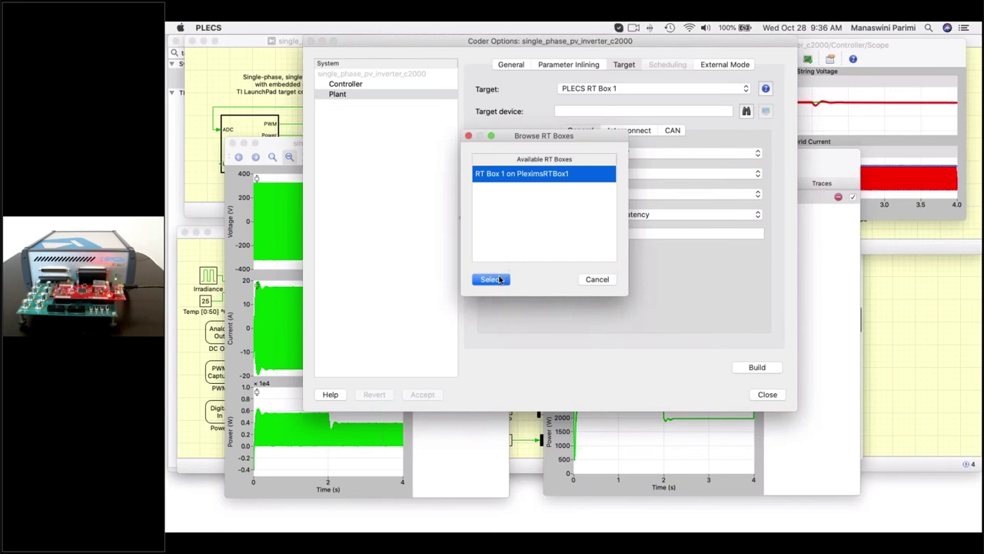
click(500, 279)
click(435, 394)
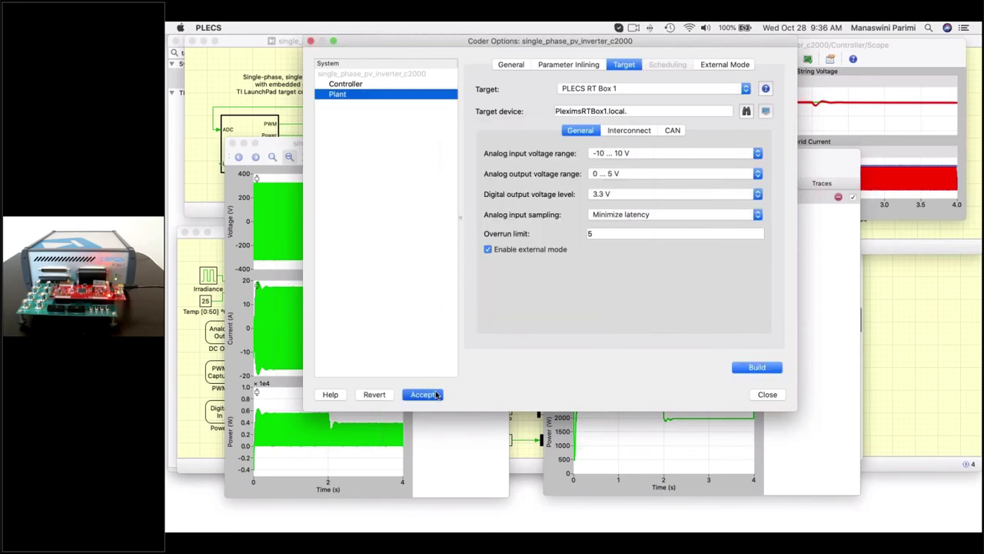
click(757, 368)
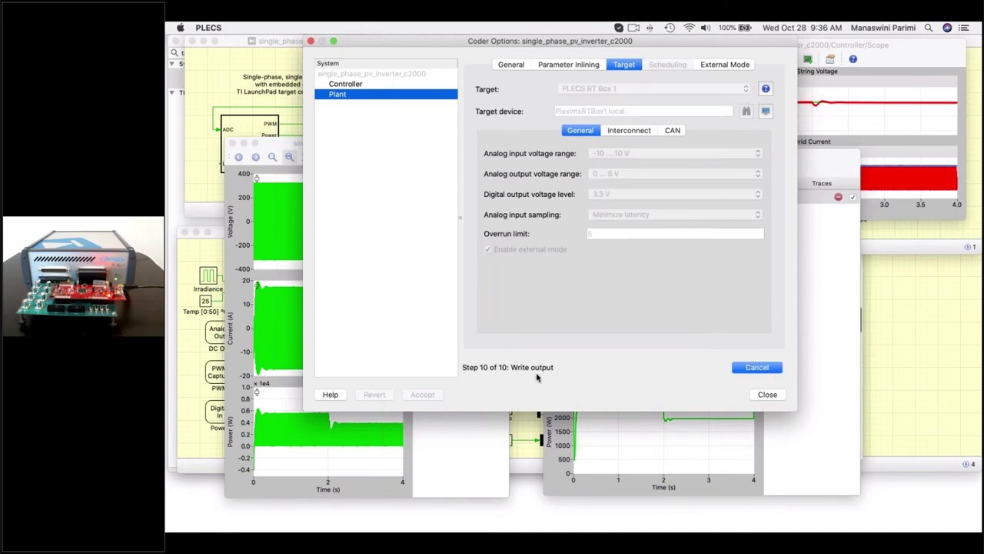
Check the Plant's digital inputs and outputs, the upload progress, and the parameters of the Controller's Powerstage Protection block
click(211, 87)
double_click(364, 130)
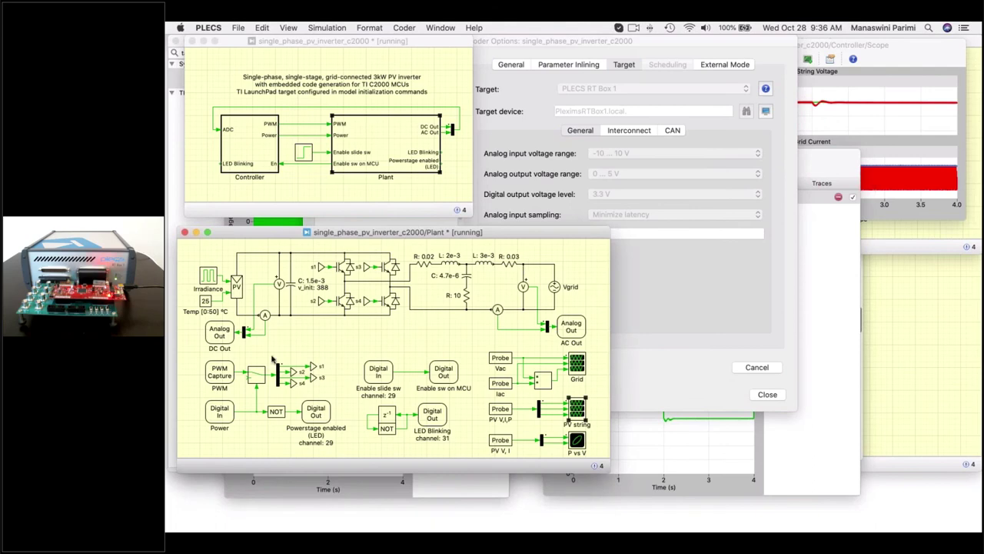
click(726, 335)
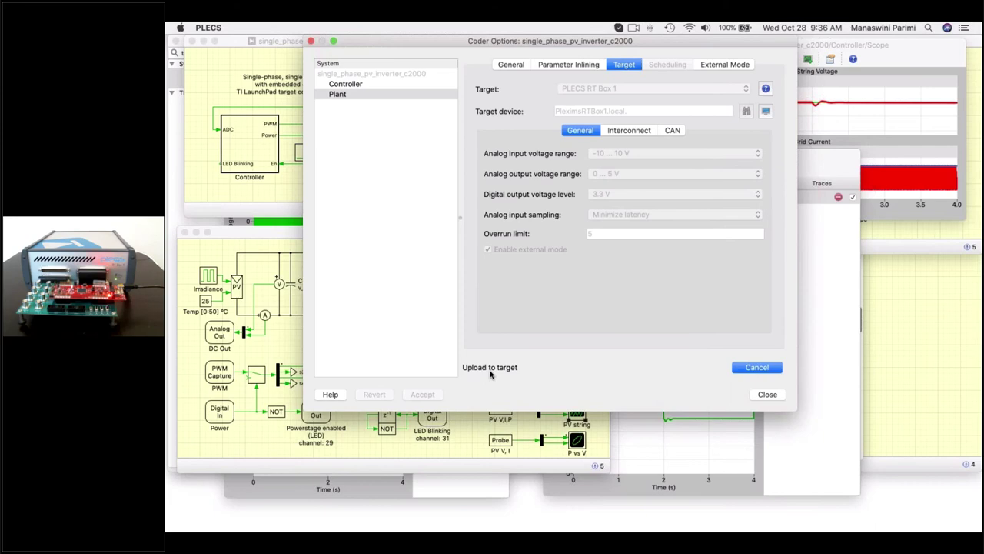
click(285, 349)
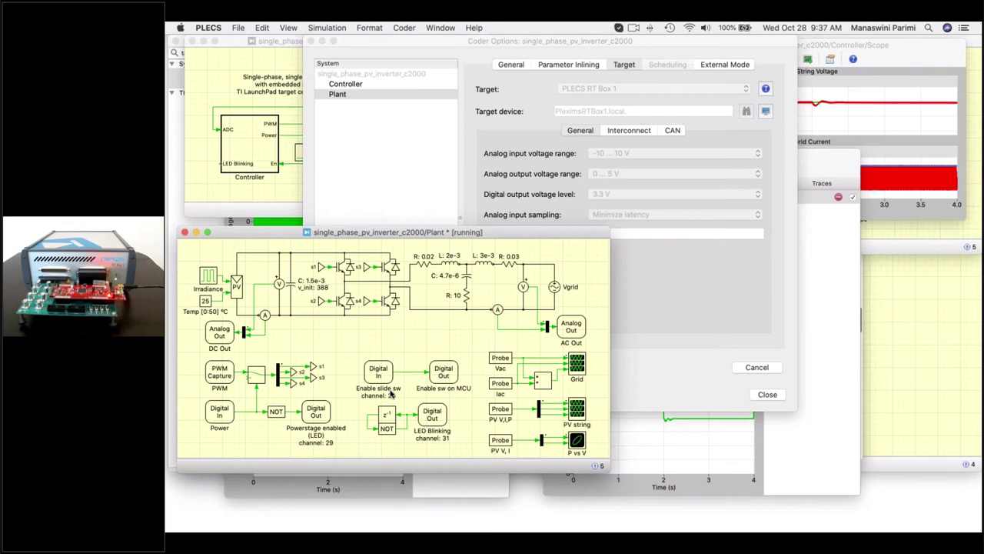
double_click(253, 151)
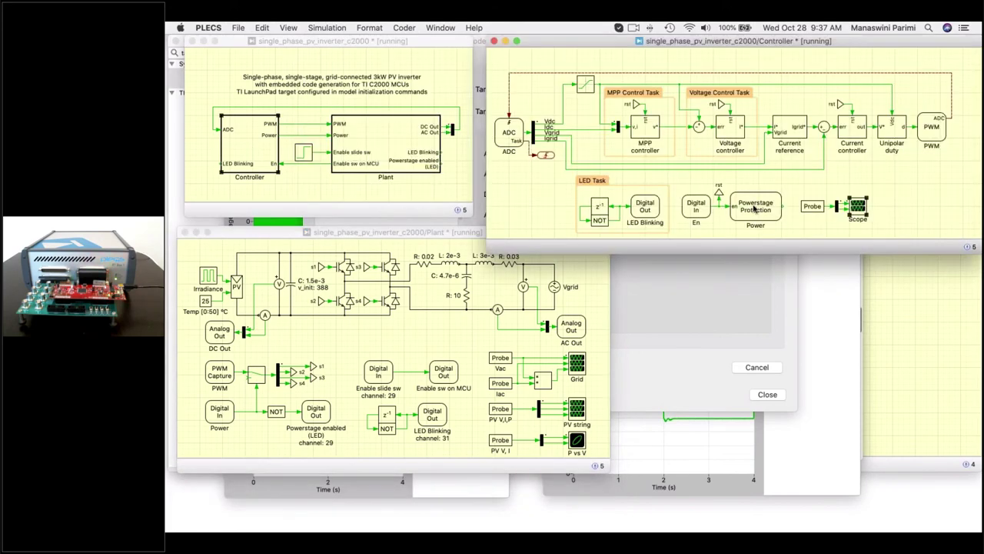
click(735, 204)
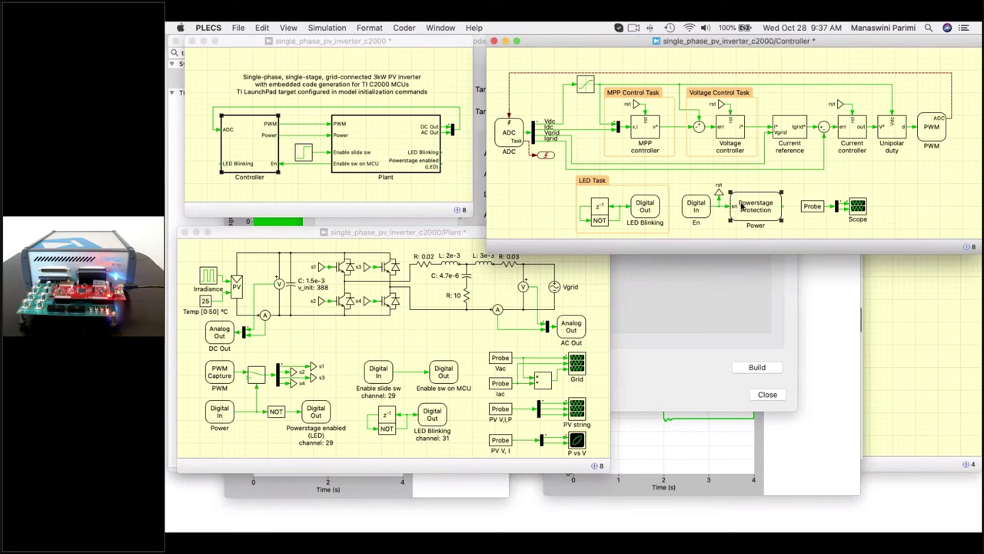
double_click(743, 206)
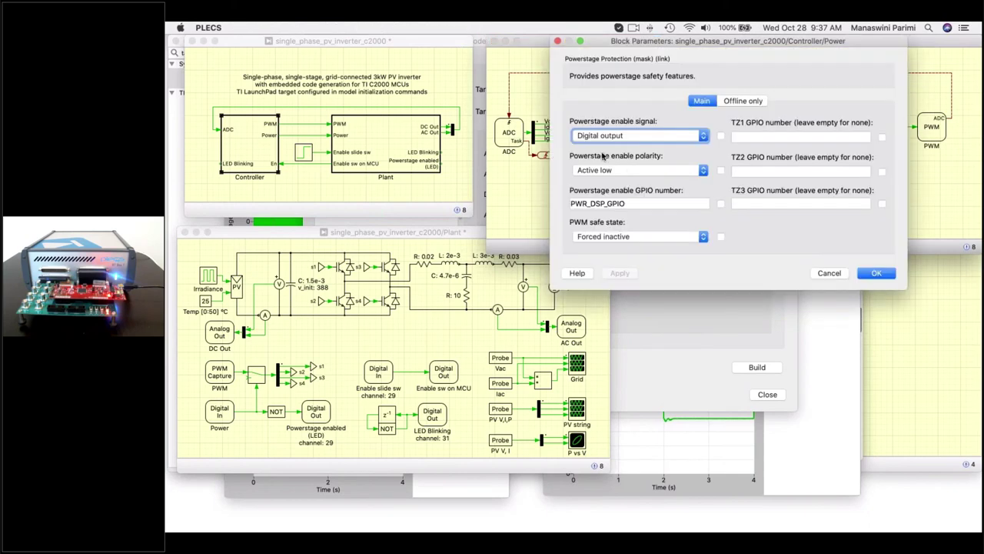
click(875, 273)
click(444, 358)
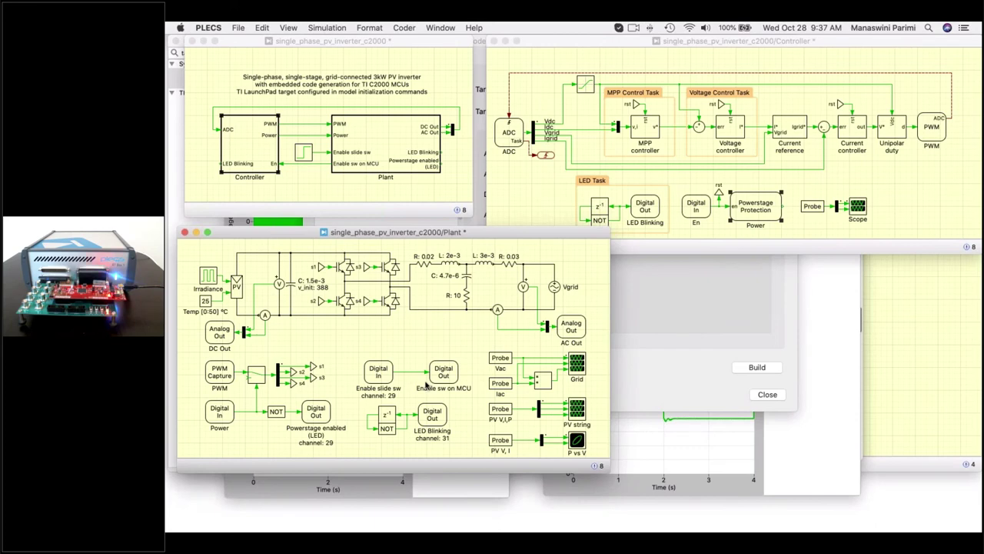
Build the Controller for the TI2806x target, using chip 28069, build type Build and program, and the LaunchPad board
click(688, 304)
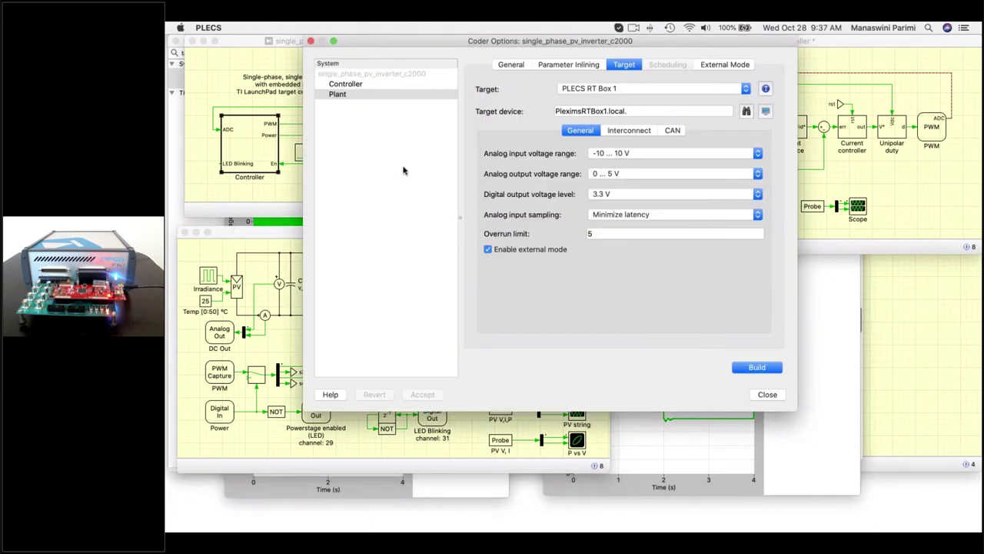
click(352, 95)
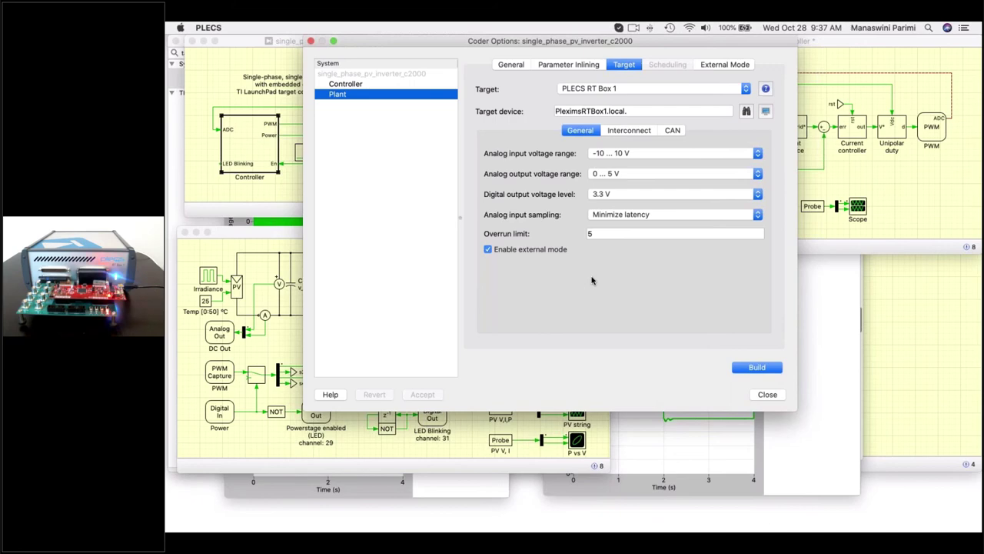
click(374, 86)
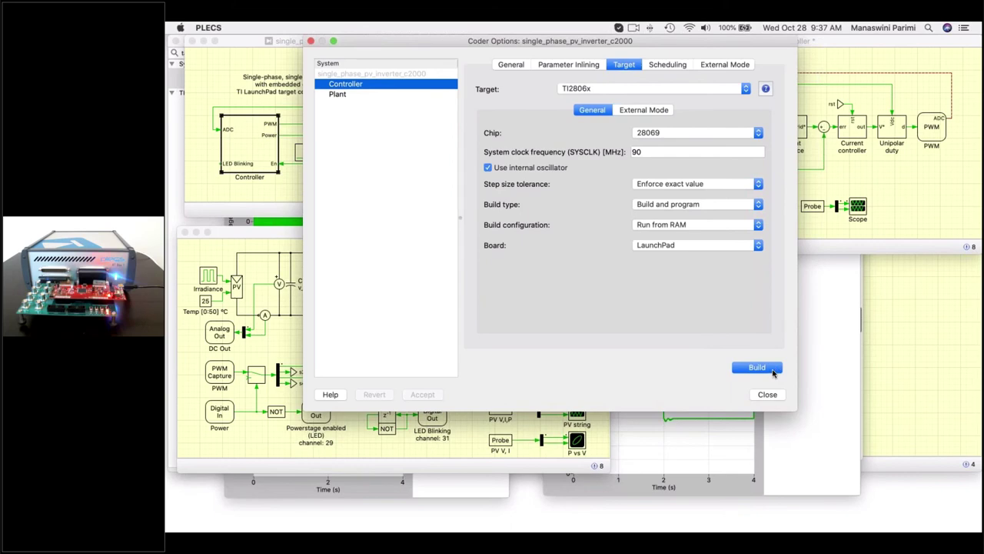
key(Return)
Review the top-level, Plant and Controller schematics to examine the signals exchanged between the RT Box and the LaunchPad
click(267, 193)
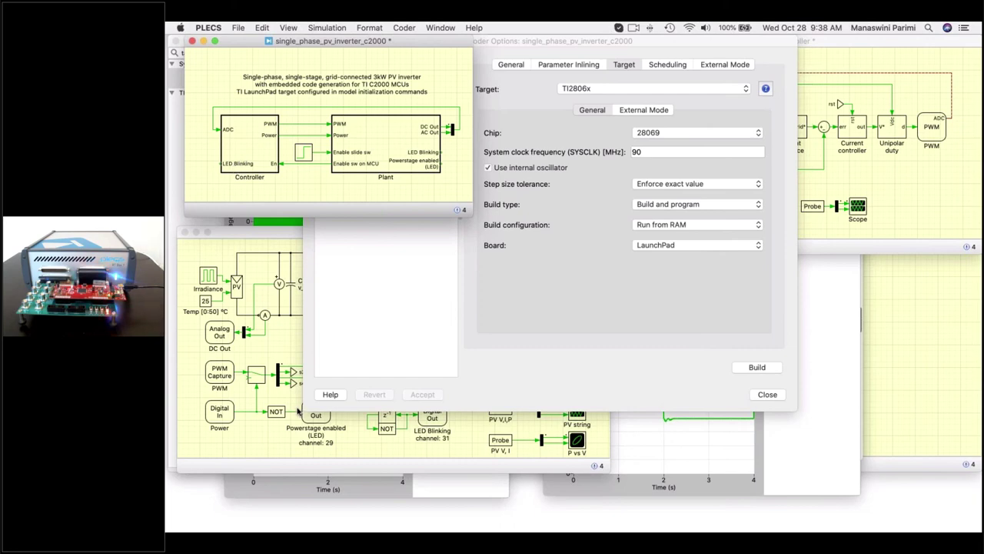
click(273, 349)
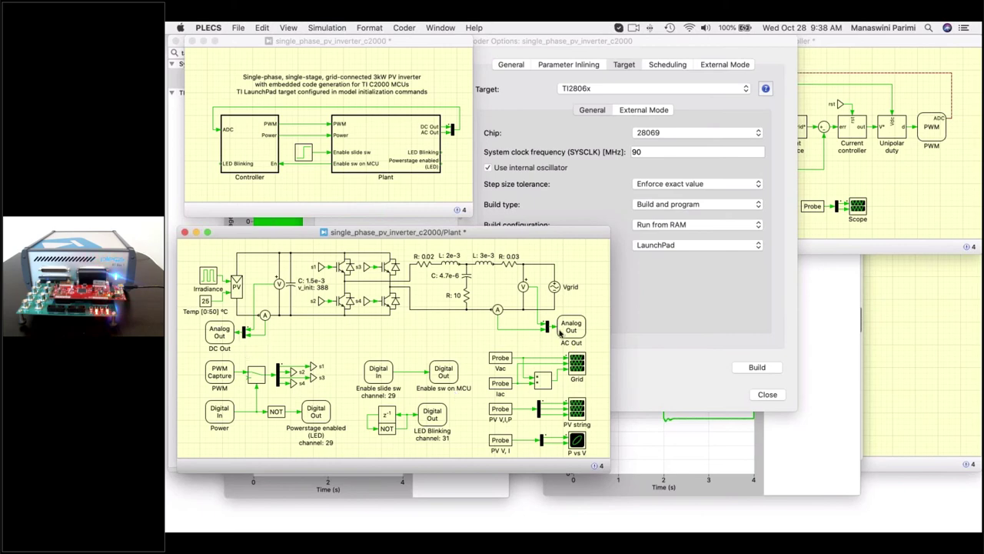
click(809, 184)
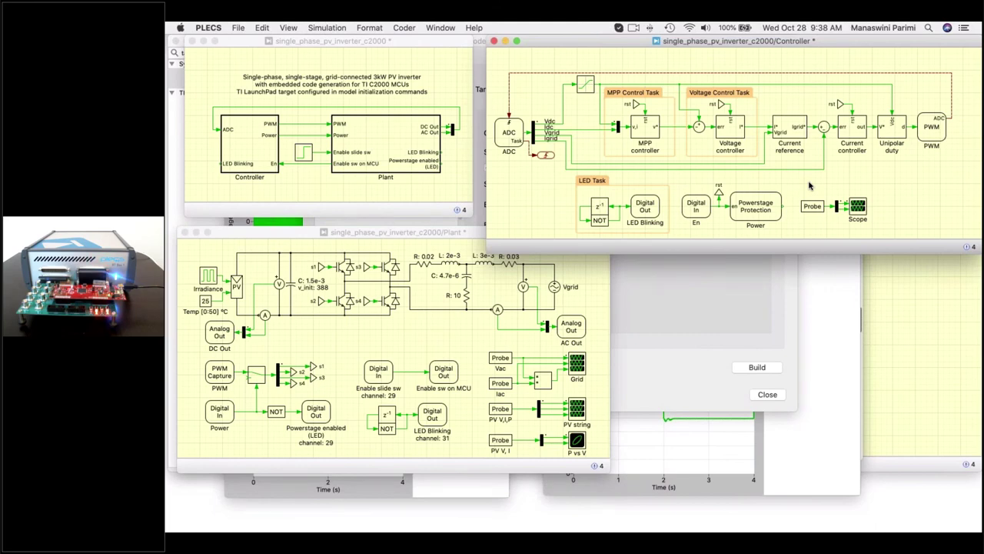
Set the Controller's external mode target device to the serial port /dev/cu.usbserial-TI0SYUCA1
click(712, 298)
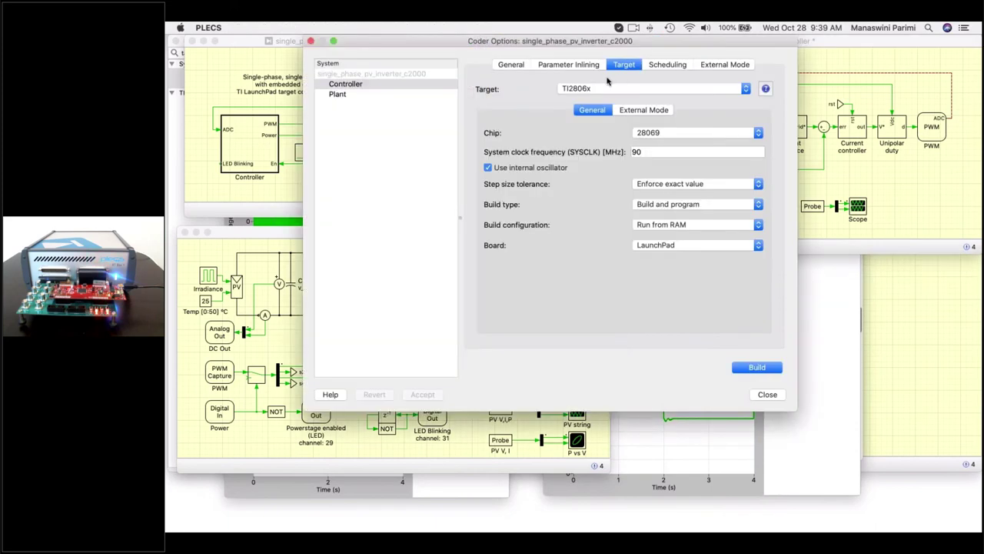
click(382, 91)
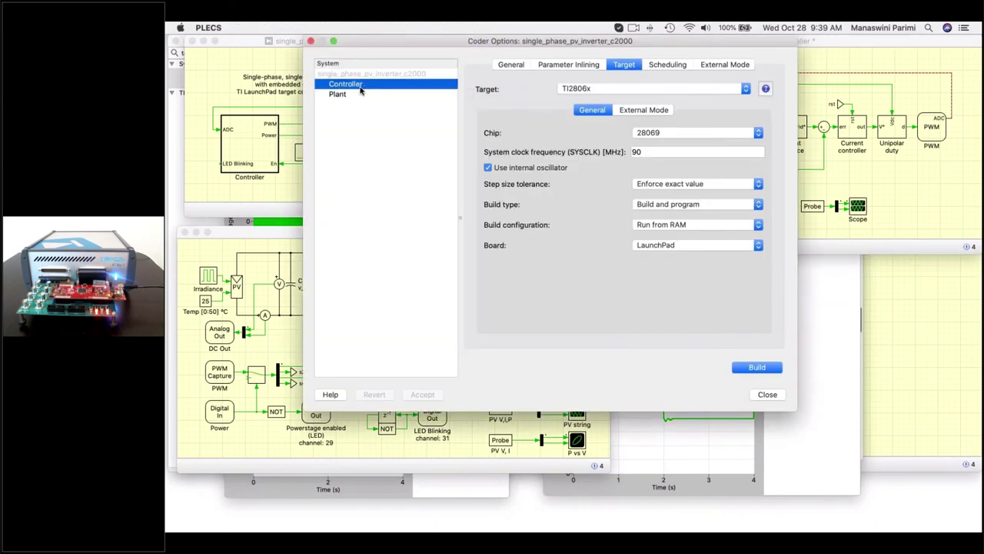
click(716, 64)
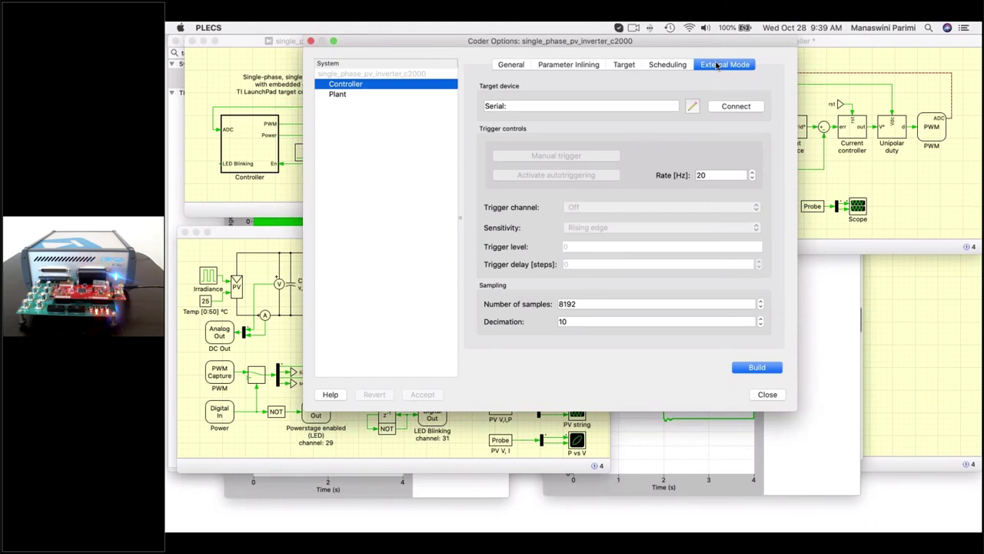
click(692, 106)
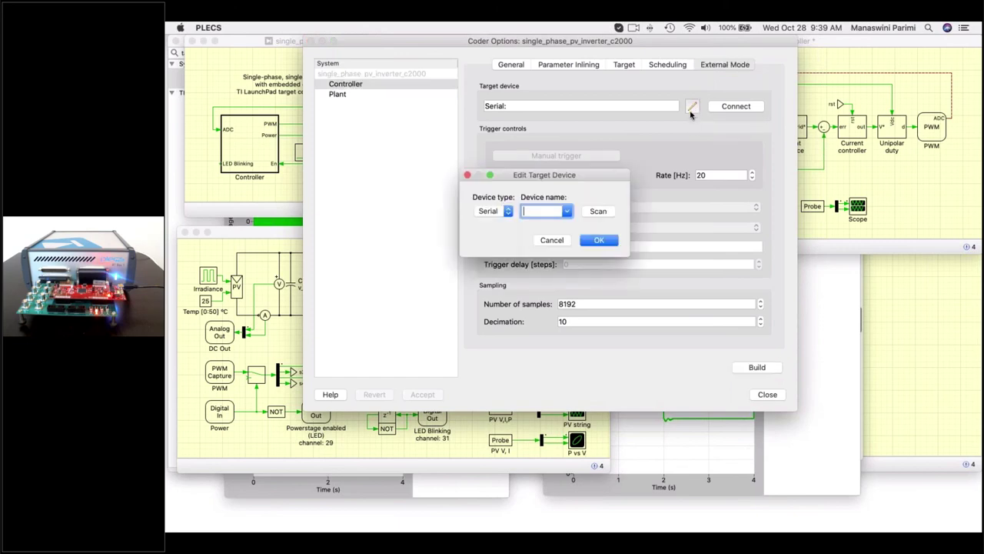
click(569, 213)
click(550, 246)
click(599, 240)
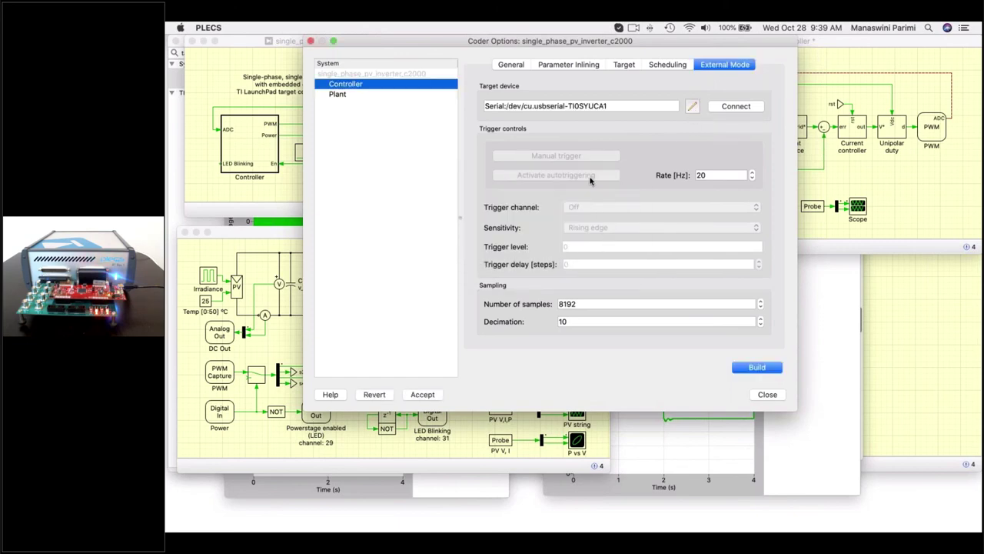
Accept the Controller's serial device setting while disconnected, then connect it in external mode and activate autotriggering
click(727, 108)
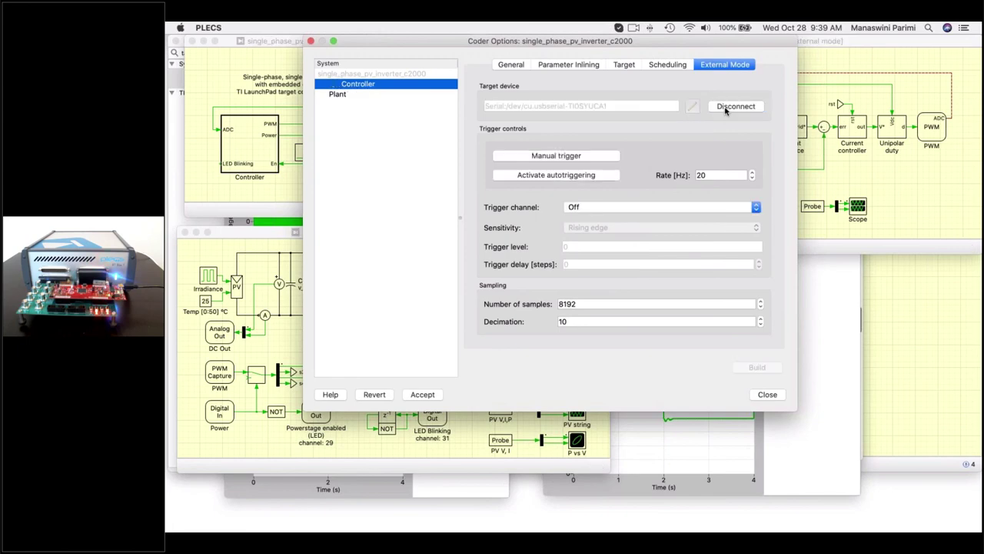
click(424, 395)
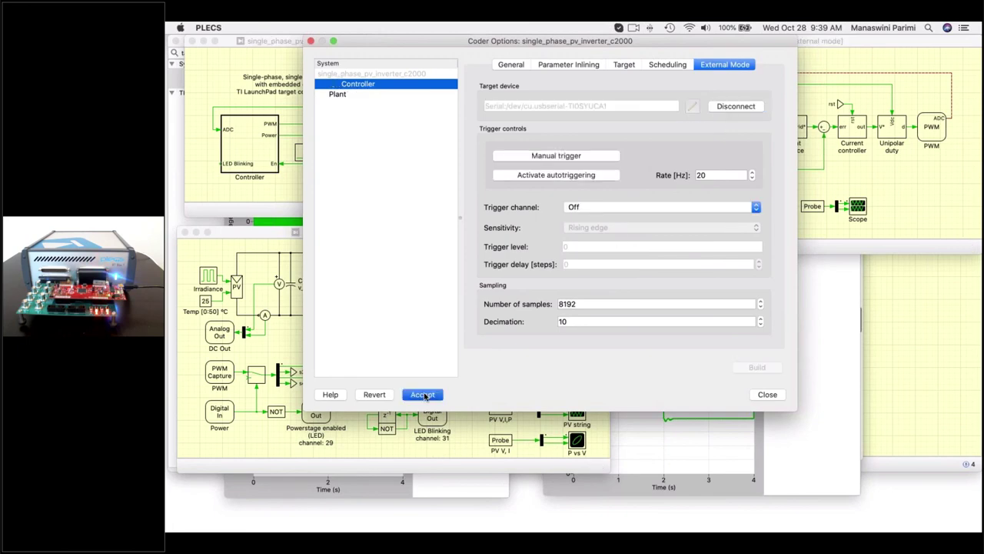
click(627, 238)
click(736, 106)
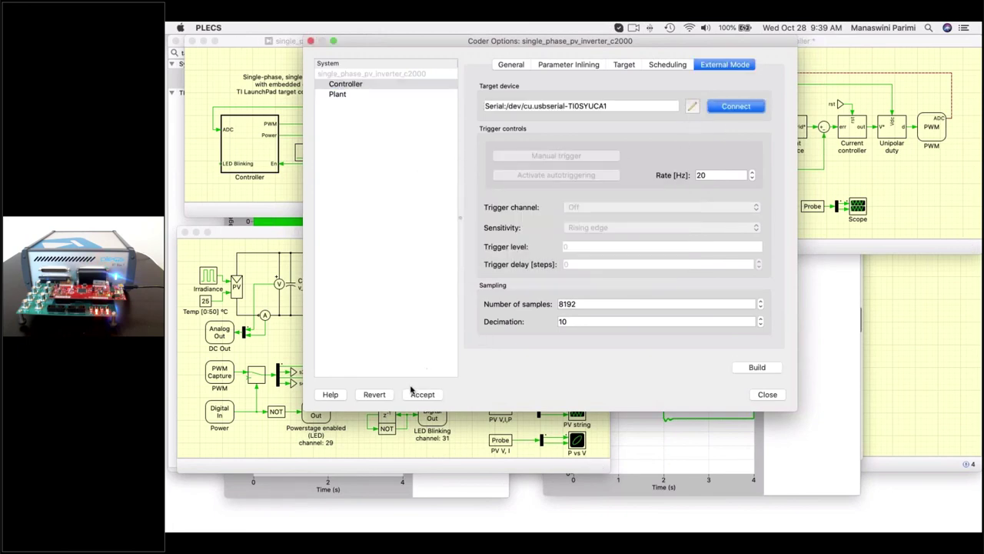
click(416, 396)
click(735, 107)
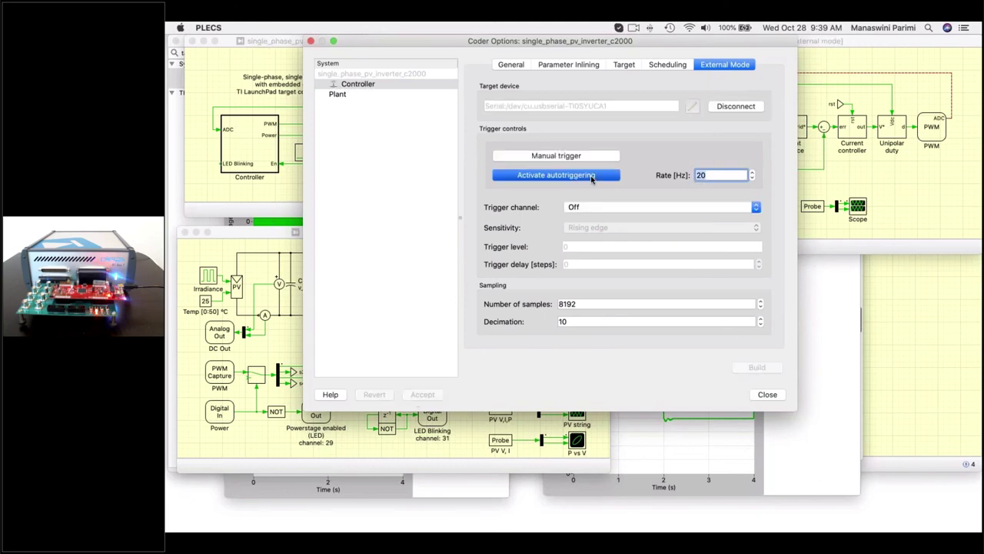
Connect the Plant to its RT Box in external mode and activate autotriggering
click(353, 95)
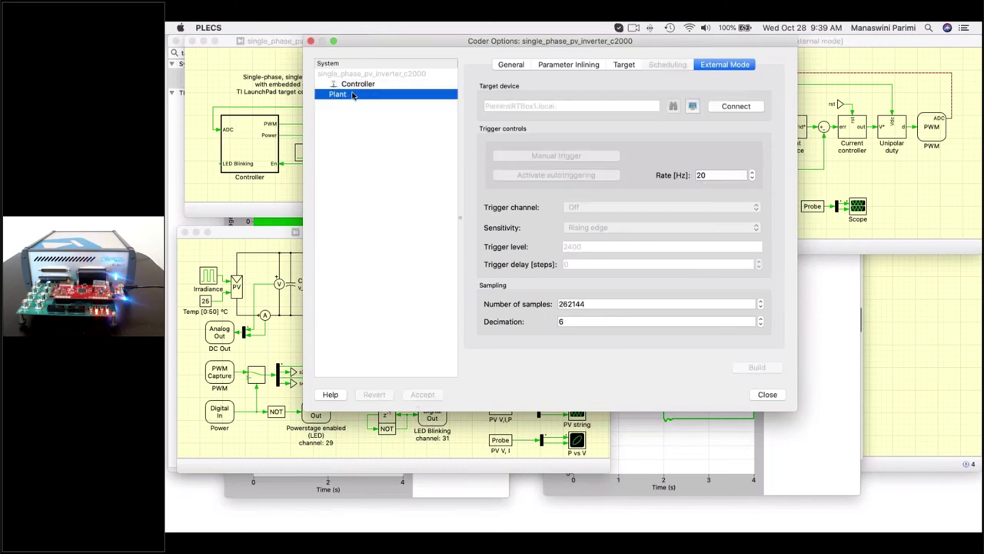
click(733, 107)
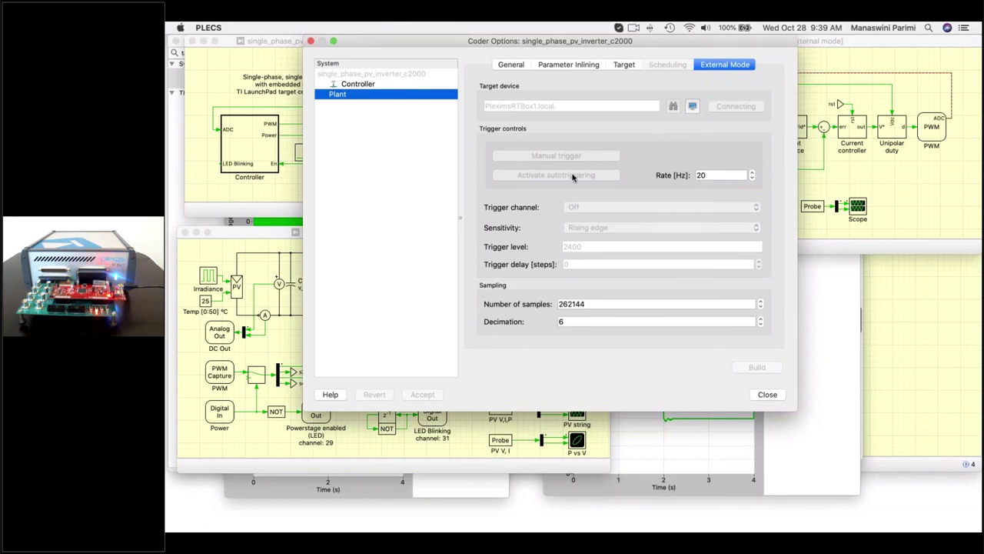
click(569, 176)
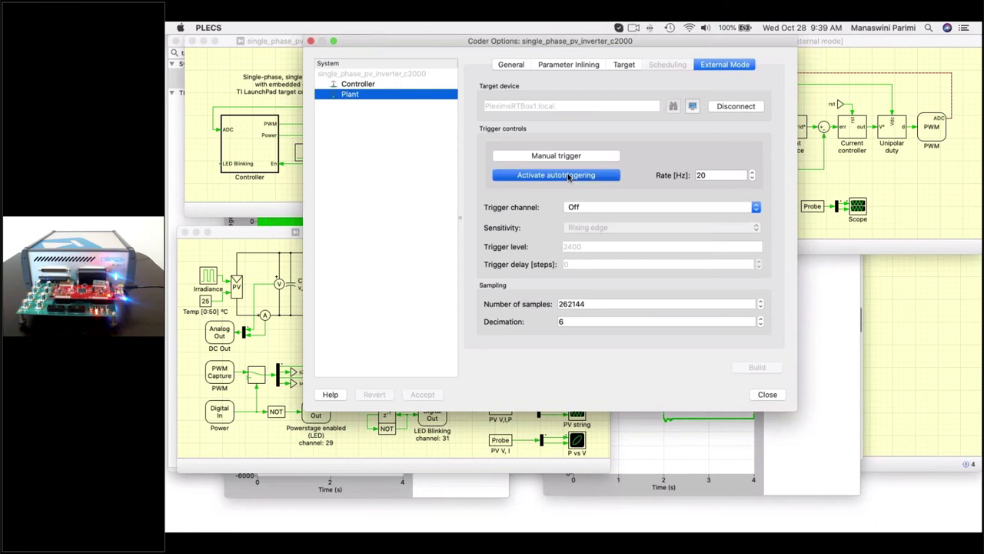
Set the Plant's external-mode trigger channel to 4: [Idc] and its trigger level to 6
click(589, 208)
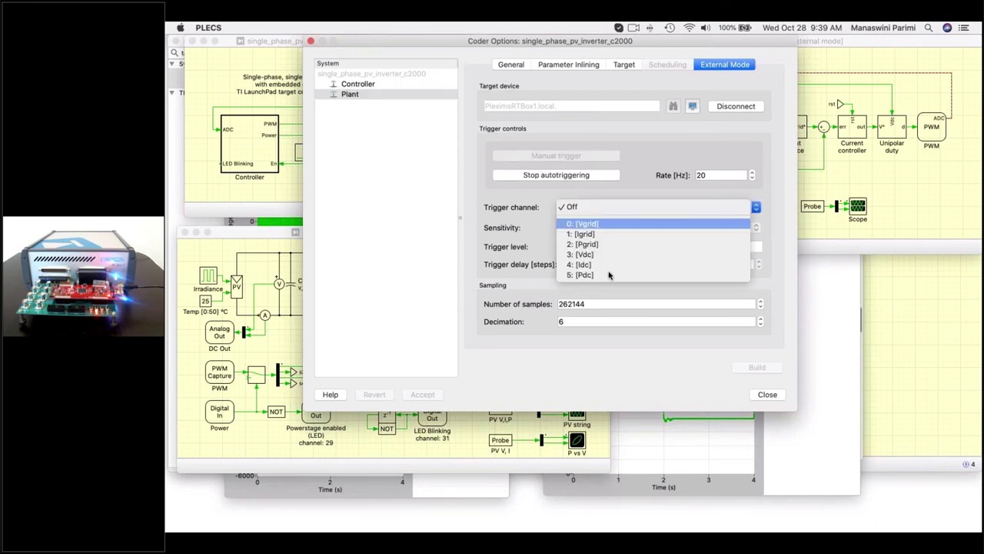
click(598, 265)
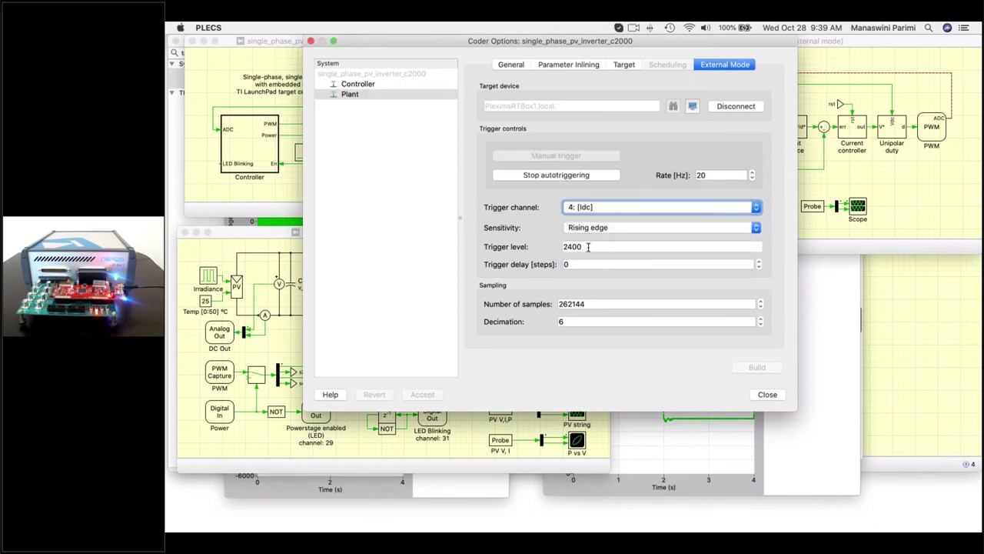
double_click(589, 247)
text(0)
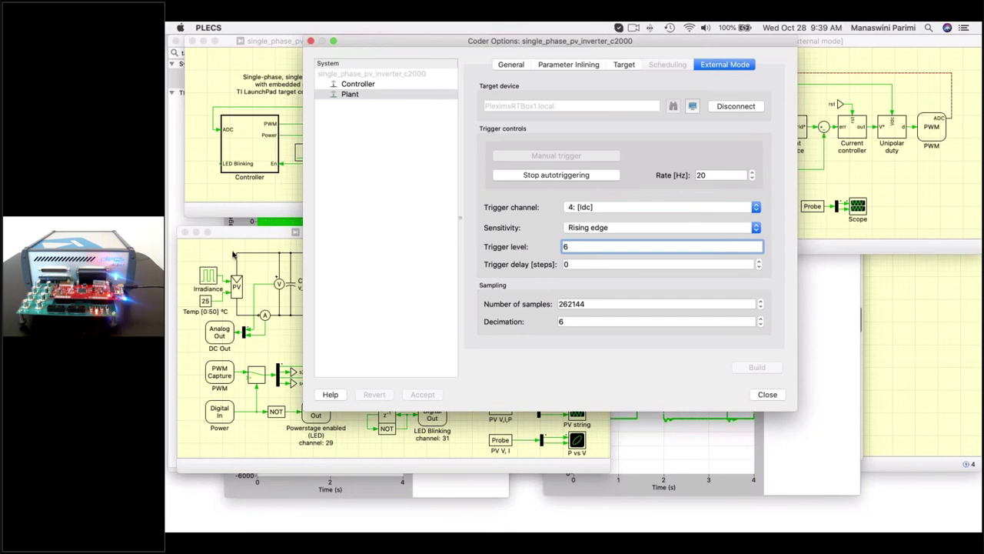
Open the Controller's Scope to watch the real-time PV string voltage and grid current
click(222, 251)
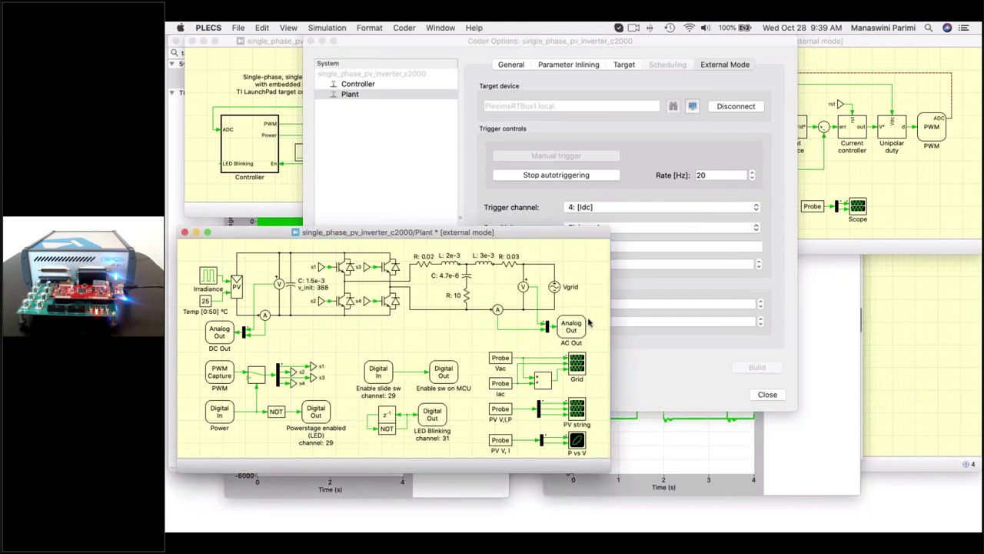
click(881, 207)
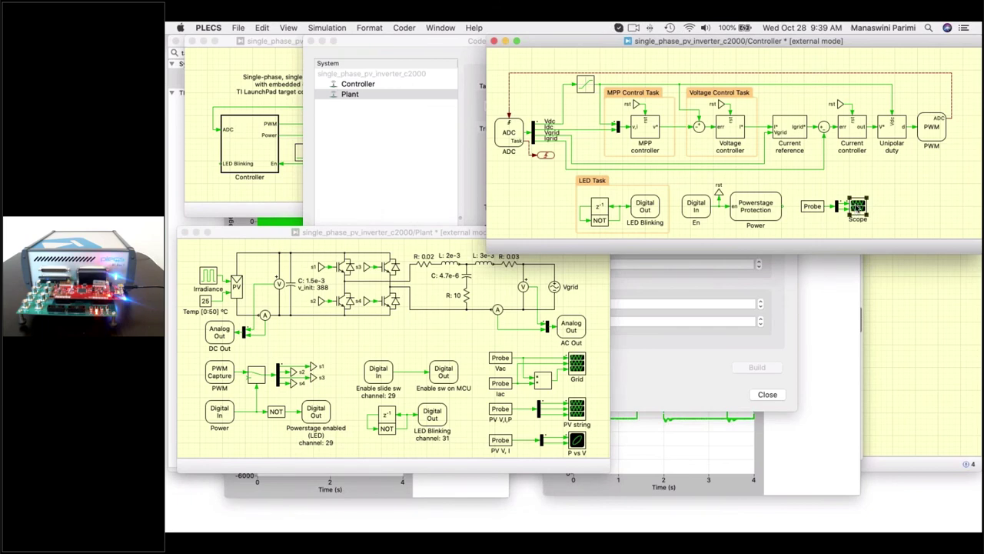
double_click(857, 206)
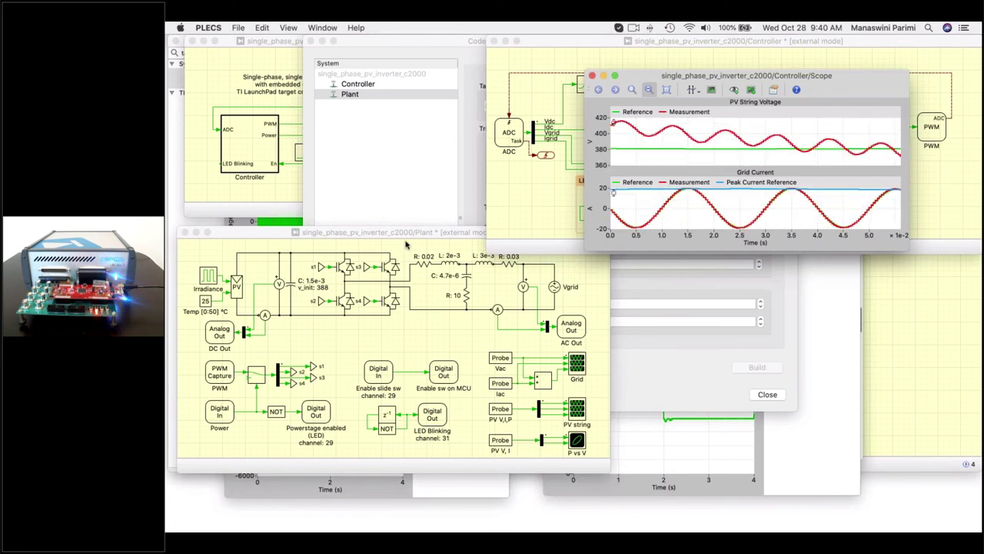
Open the Plant's Grid and PV string scopes to view the real-time waveforms
click(406, 245)
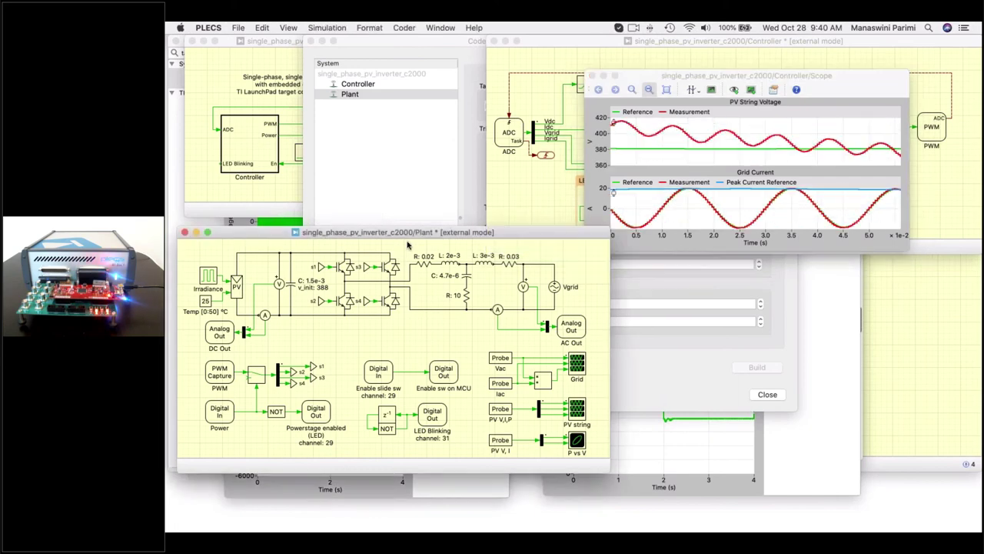
double_click(575, 367)
click(575, 412)
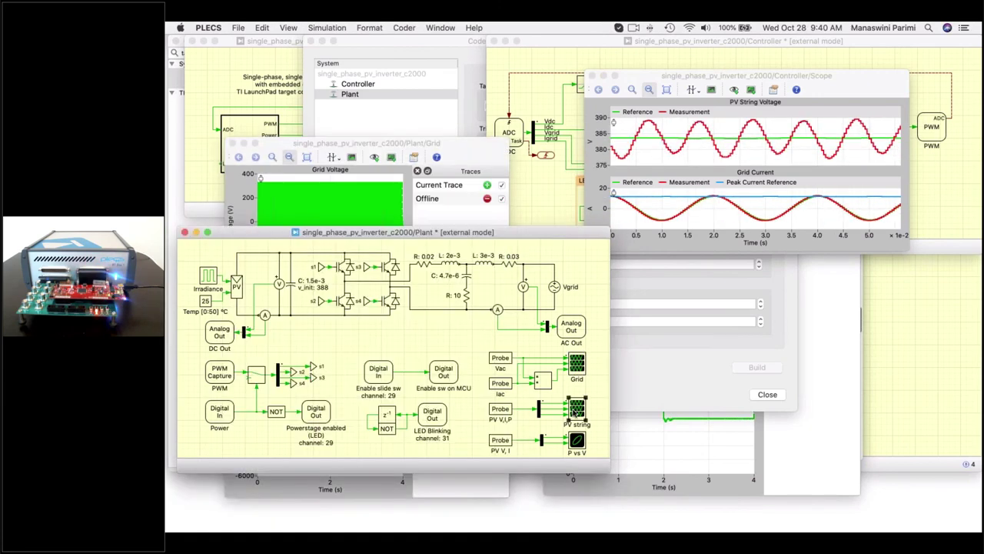
double_click(575, 412)
click(486, 192)
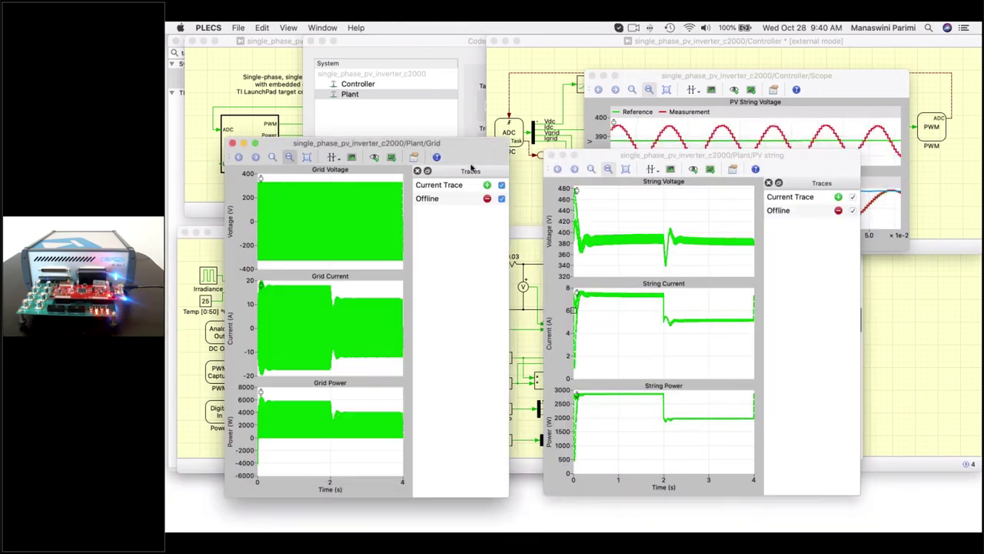
Hide the Offline traces in the Grid and PV string scopes and enlarge both scope windows
click(501, 199)
click(853, 210)
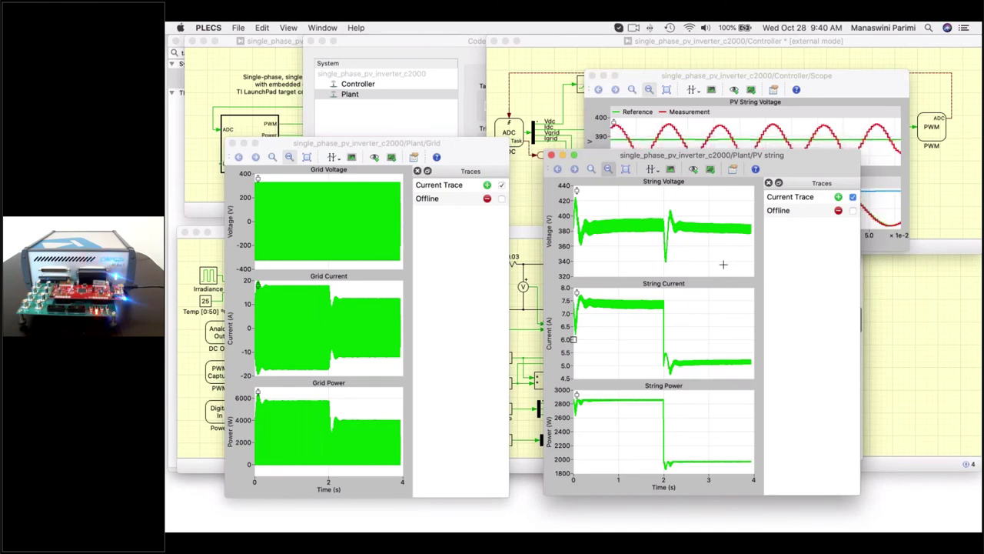
drag(860, 494, 919, 498)
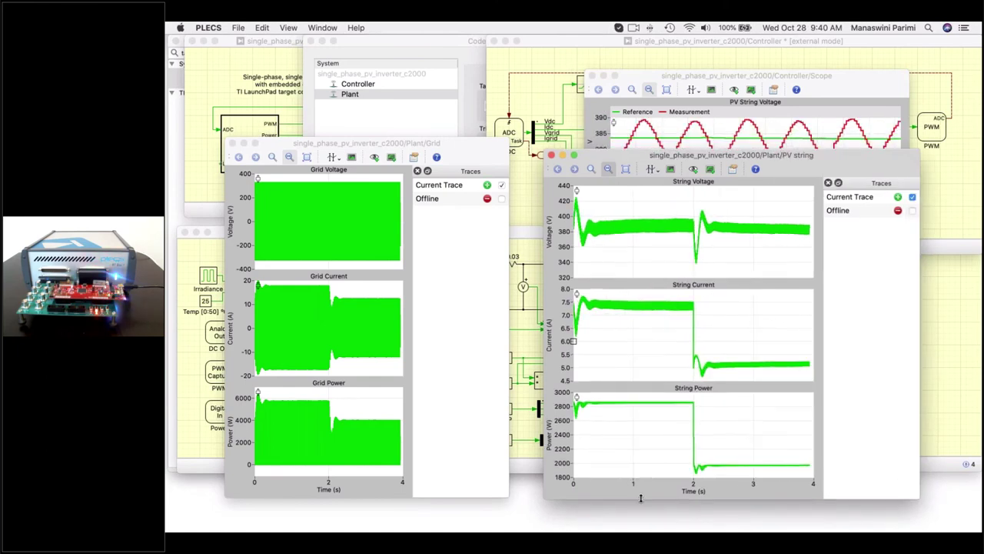
click(508, 497)
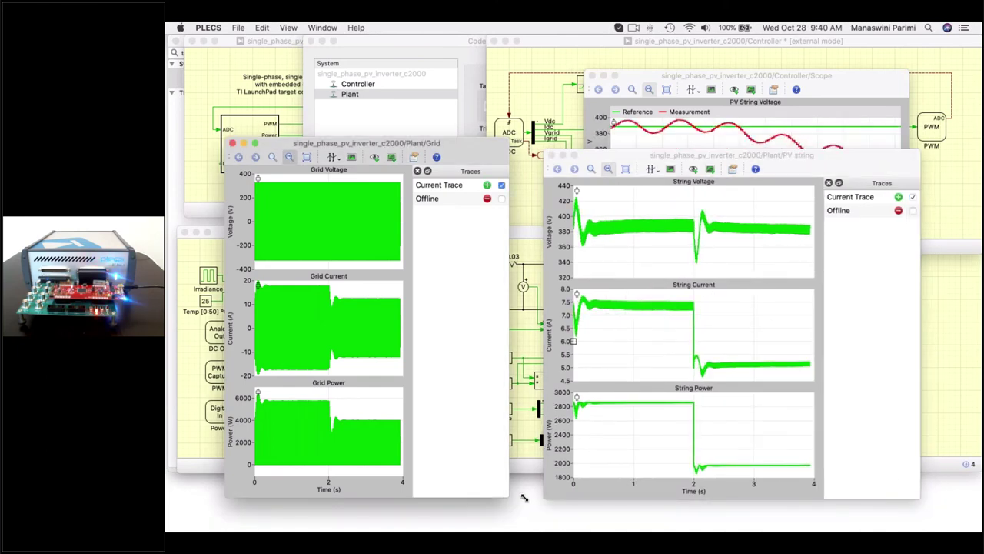
drag(524, 497, 569, 503)
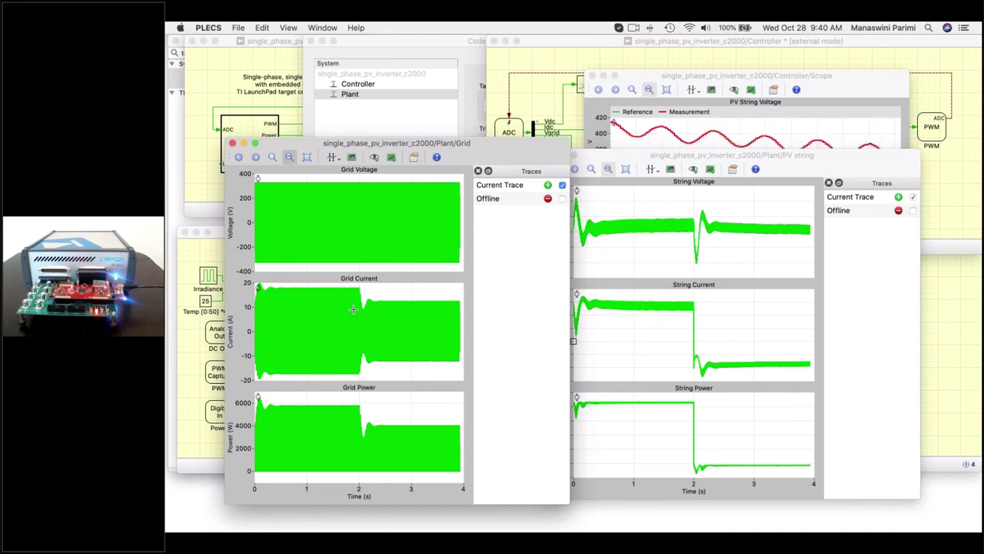
Zoom the Grid scope in on the change at 2 s and show the Offline traces in both Plant scopes
mouse_move(353, 309)
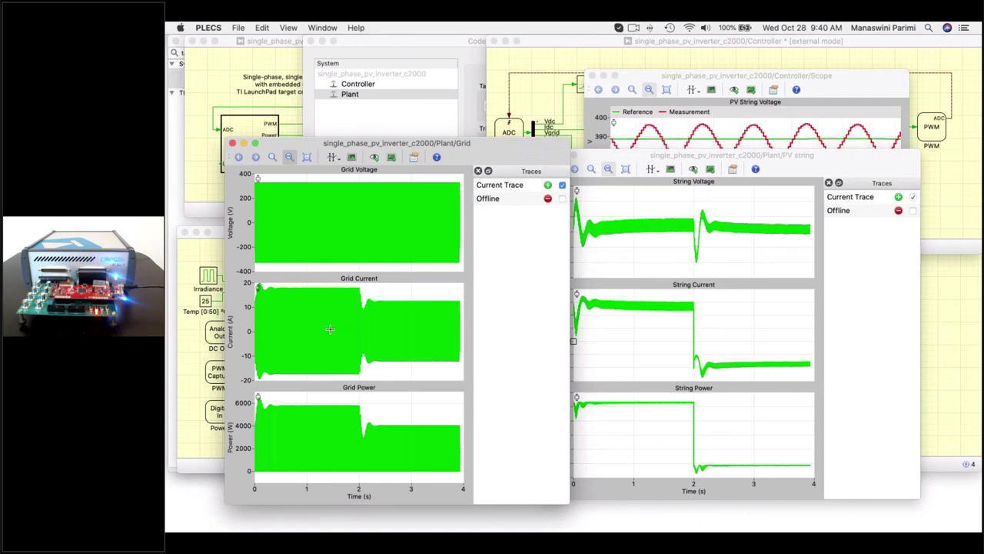
mouse_move(374, 333)
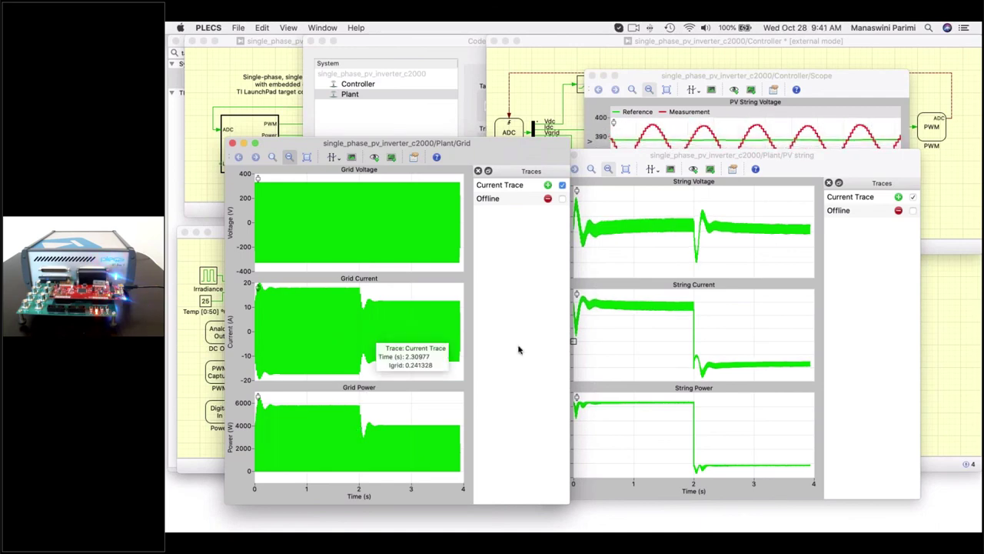
drag(342, 319, 403, 322)
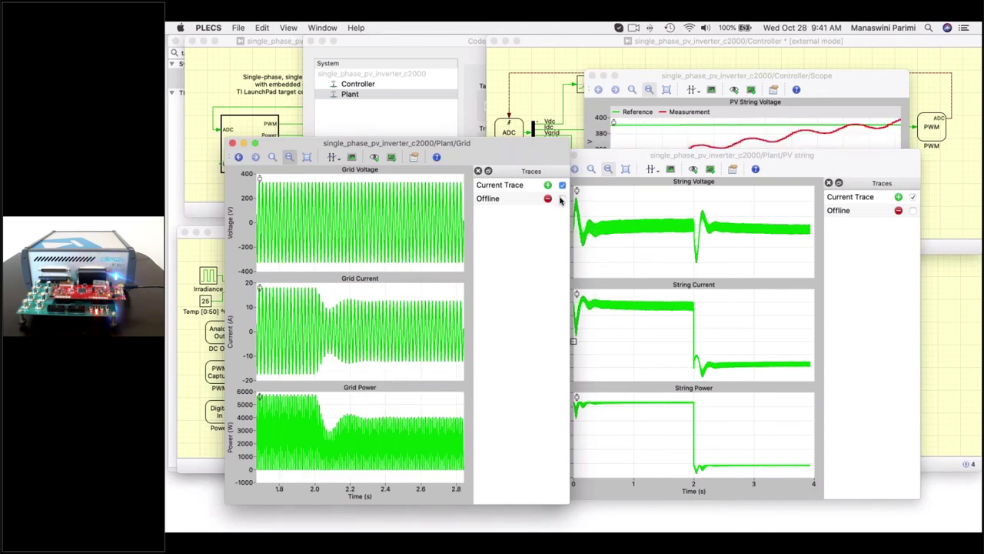
click(912, 213)
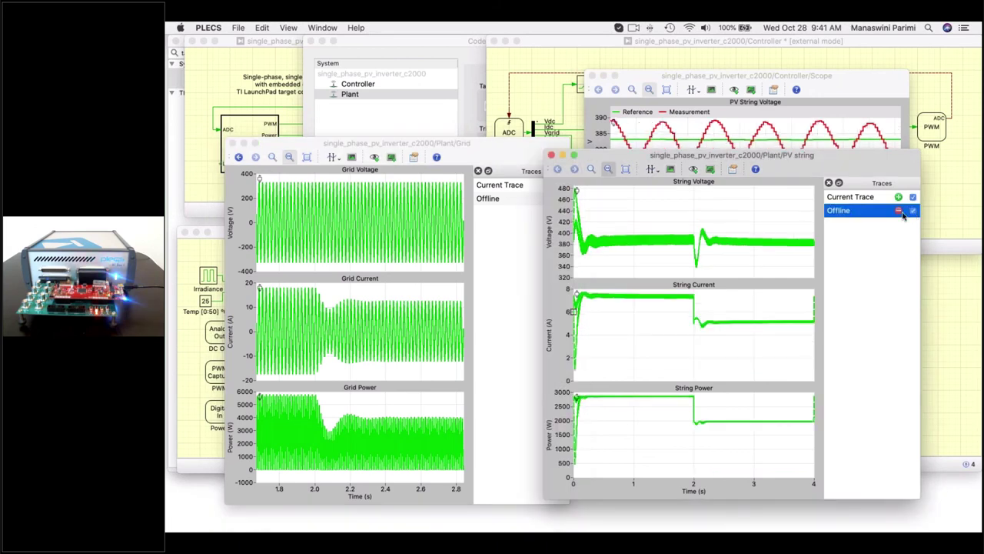
Zoom the Grid scope in to about 2.102–2.109 s to compare the Current Trace with the Offline trace
click(322, 227)
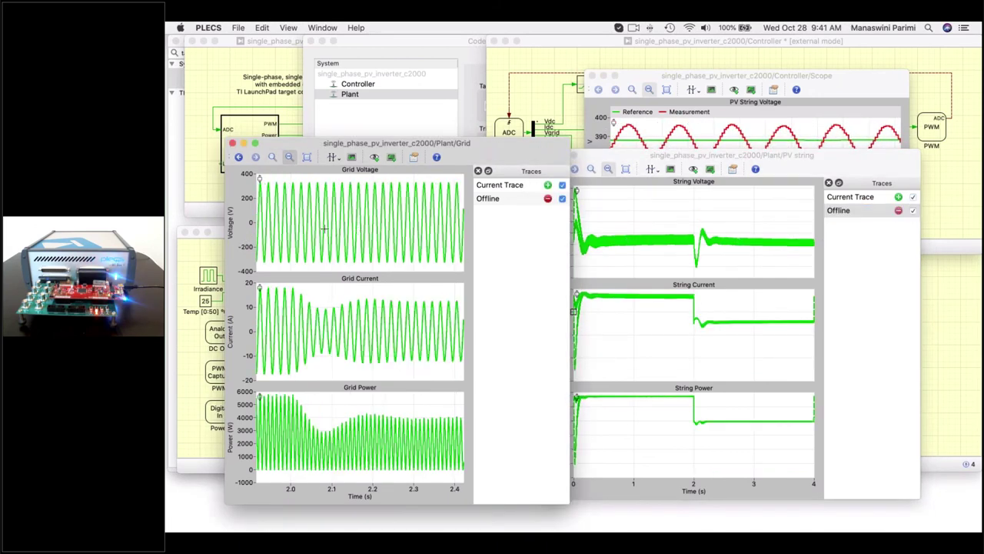
click(323, 228)
click(304, 226)
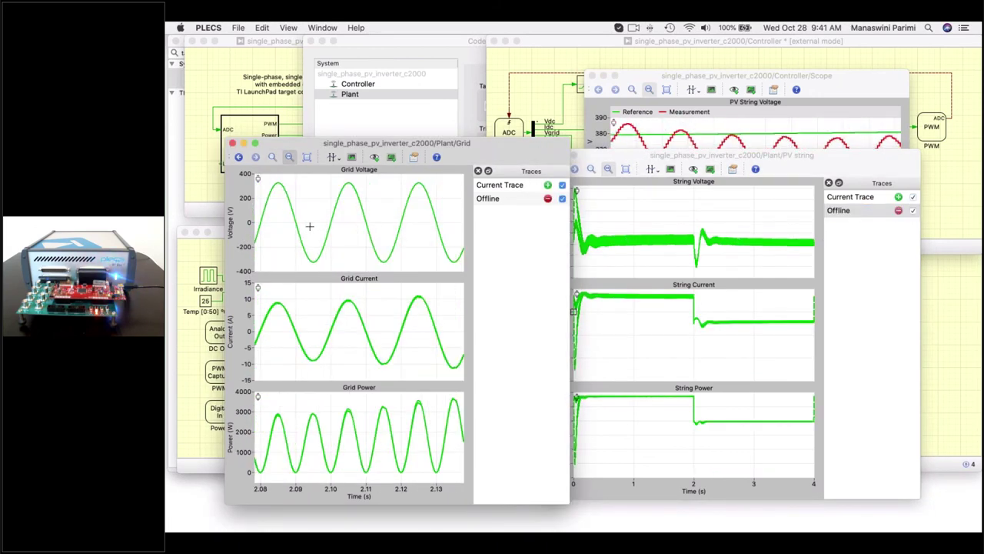
drag(310, 226, 418, 224)
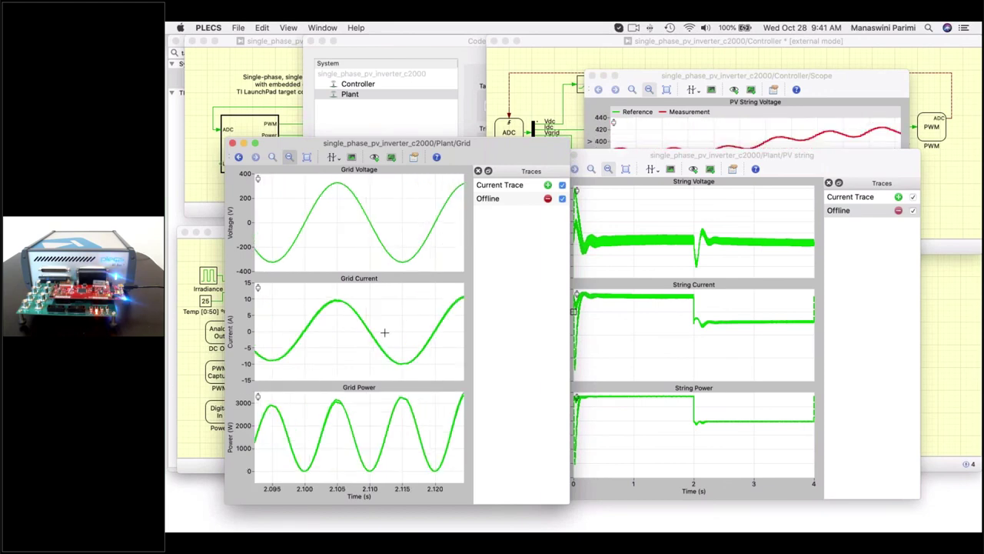
drag(317, 308, 358, 324)
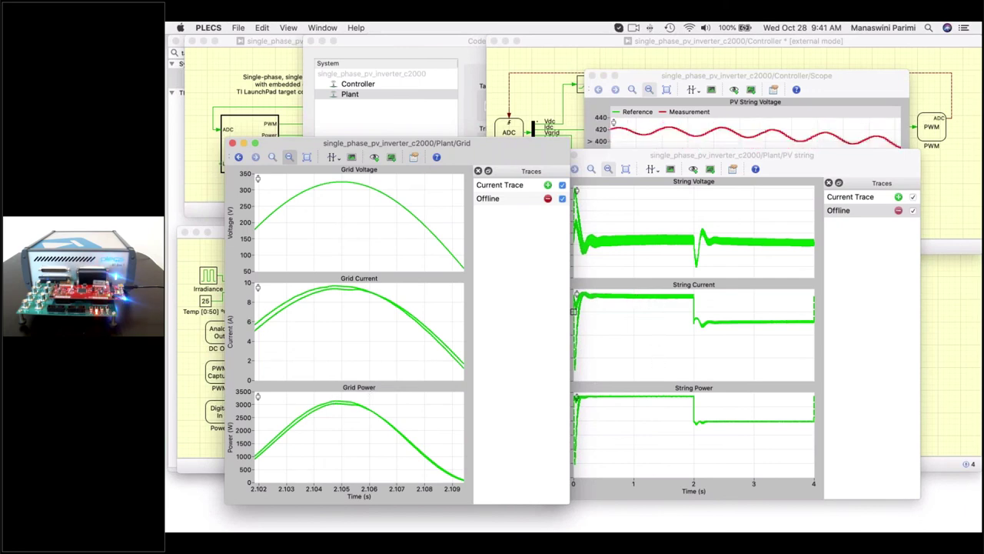
Zoom the PV string scope in on the string current drop at 2 s to compare its real-time and Offline traces
click(640, 298)
drag(653, 301, 681, 323)
drag(648, 329, 693, 331)
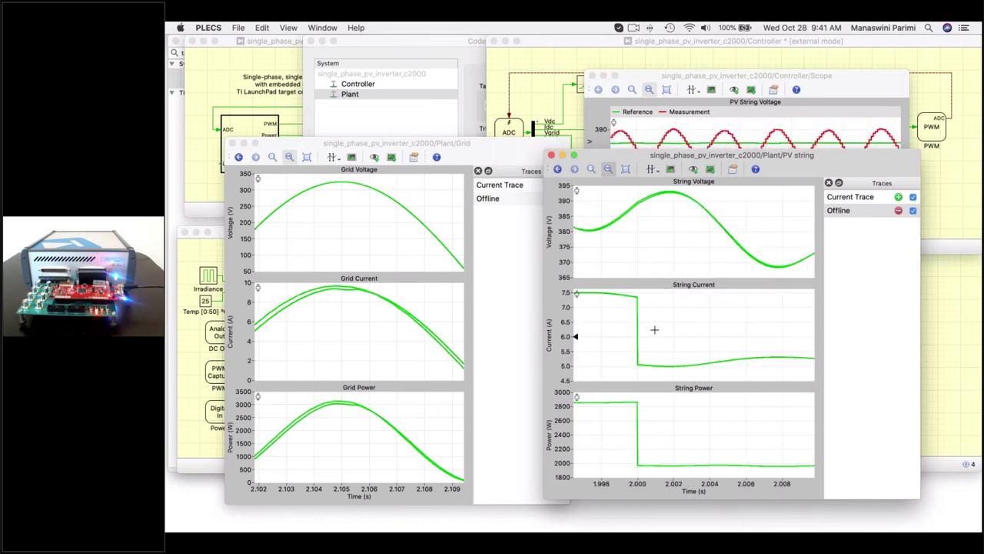
click(849, 212)
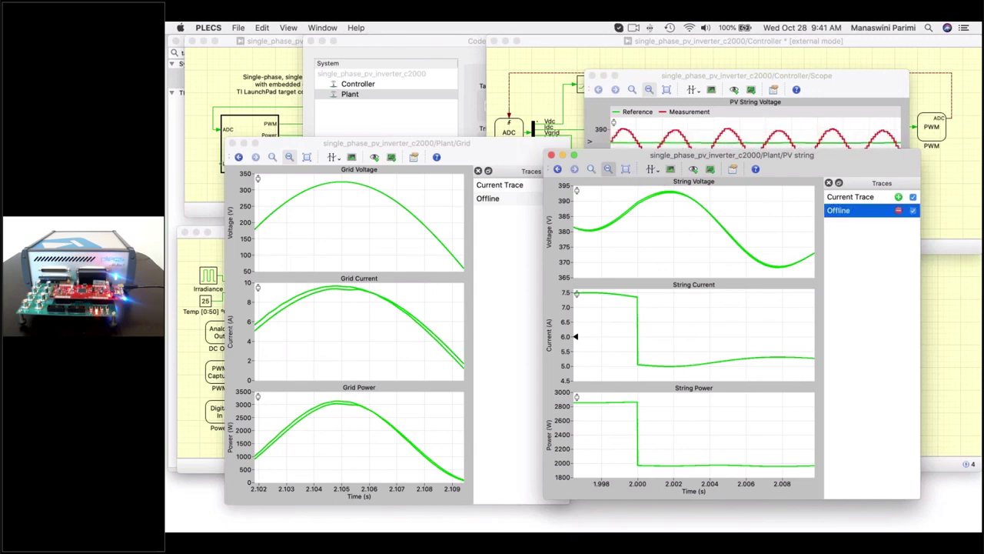
Close the PV string, Grid and Controller scopes
click(216, 91)
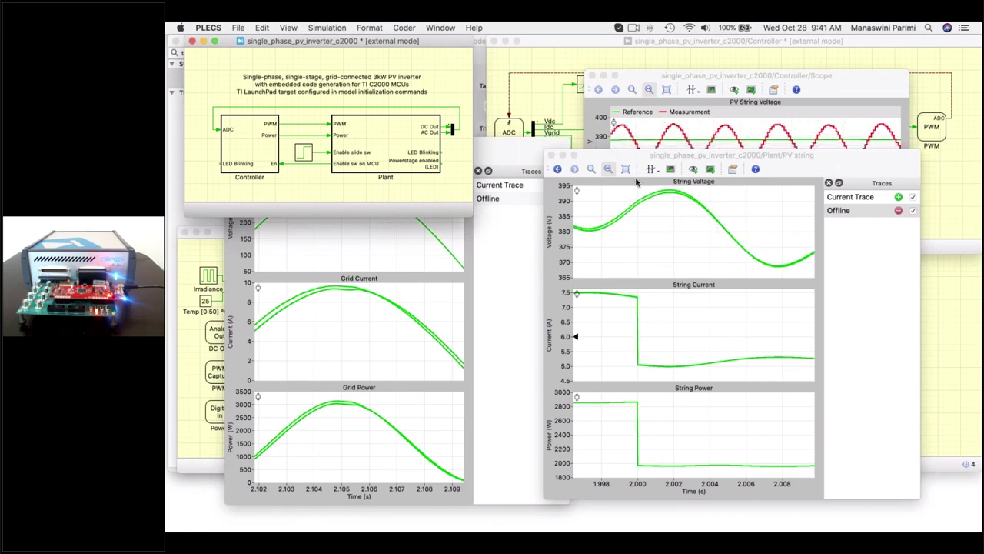
click(552, 156)
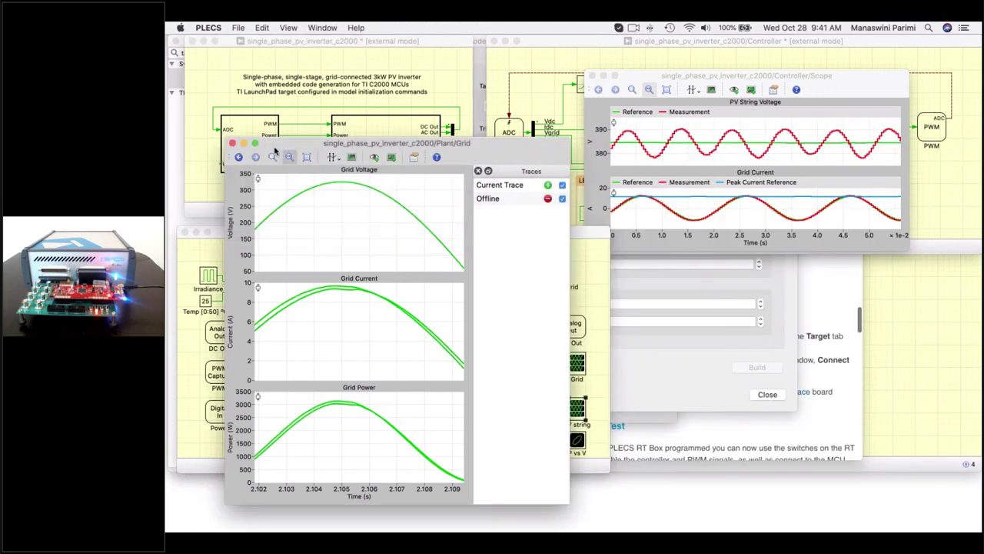
key(super+w)
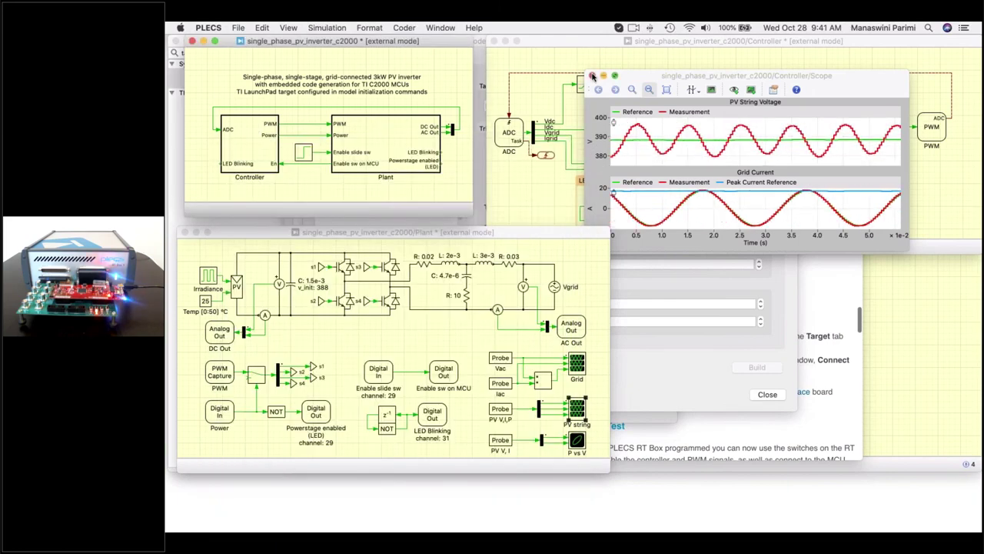
click(590, 76)
Disconnect the Plant and the Controller from external mode and close the Coder Options
click(896, 195)
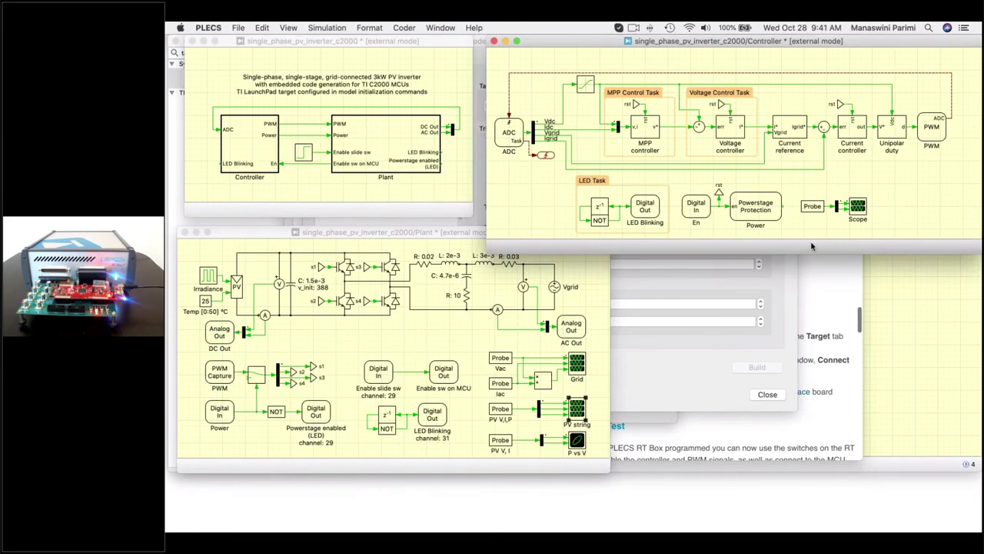
click(681, 281)
click(861, 183)
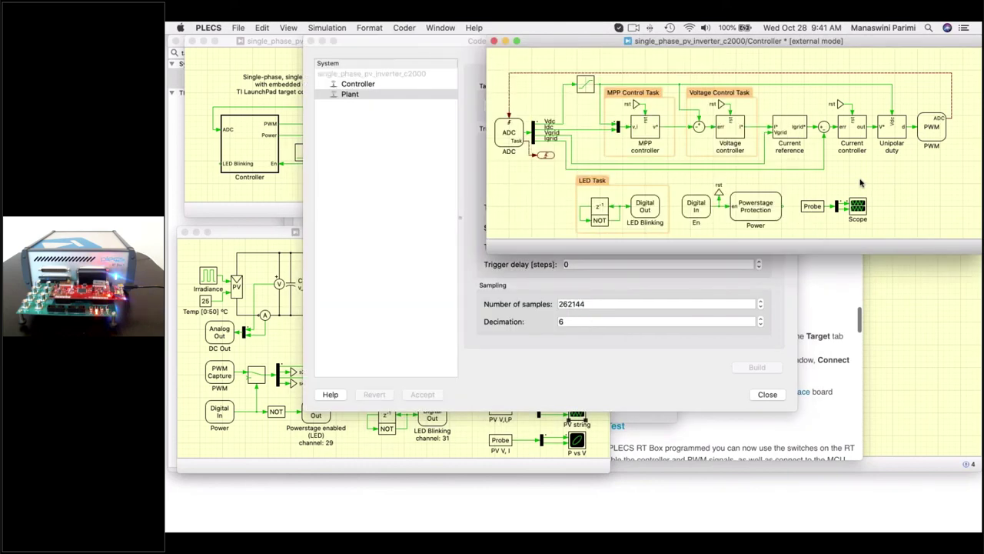
click(395, 49)
click(725, 105)
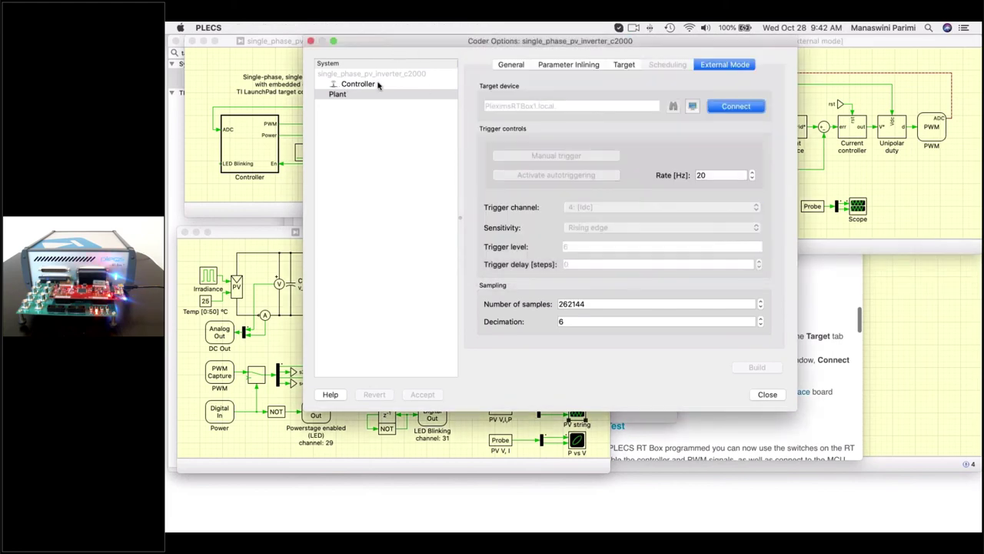
click(725, 106)
click(726, 106)
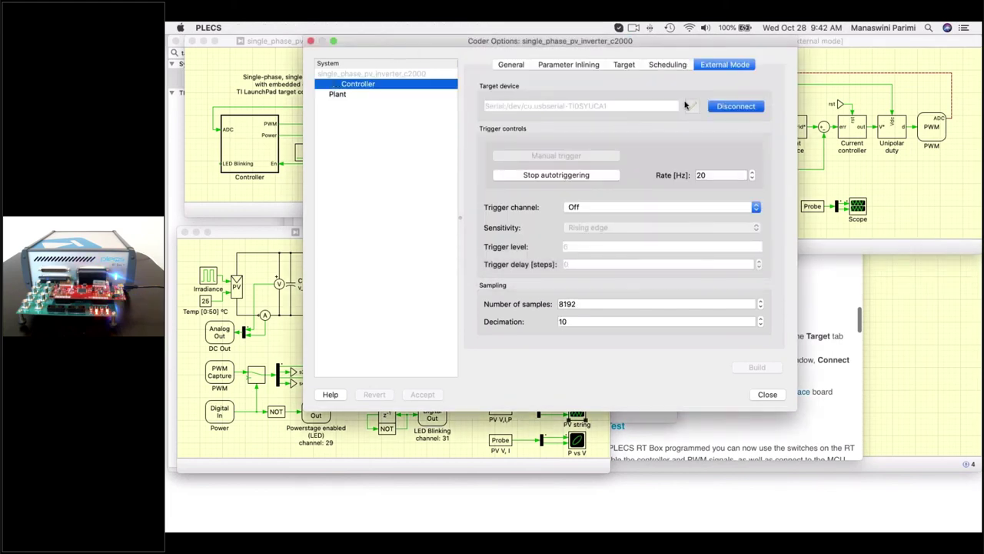
click(311, 40)
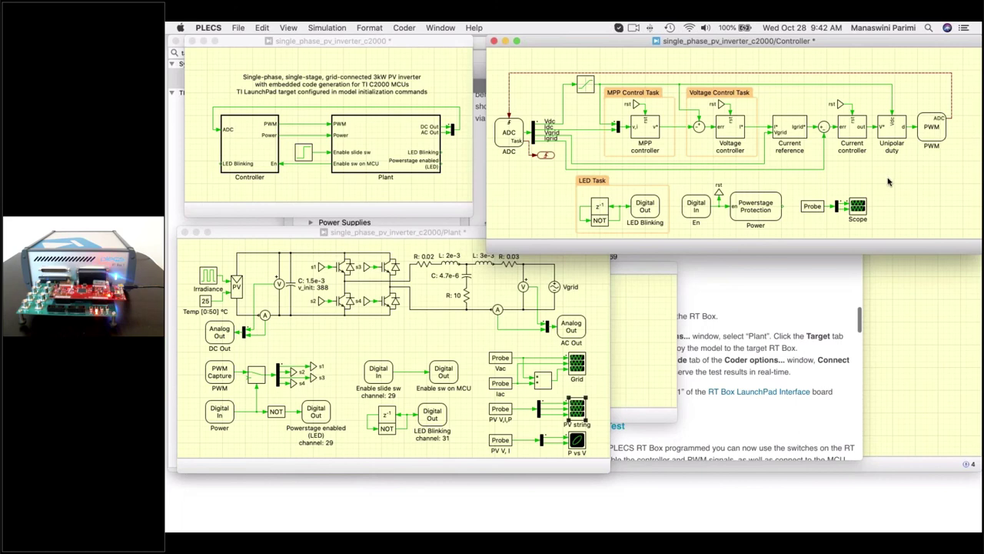
Add a TI C2000 CPU Load block and a Scope beside it above the existing Scope in the Controller schematic
double_click(888, 181)
text(cpu)
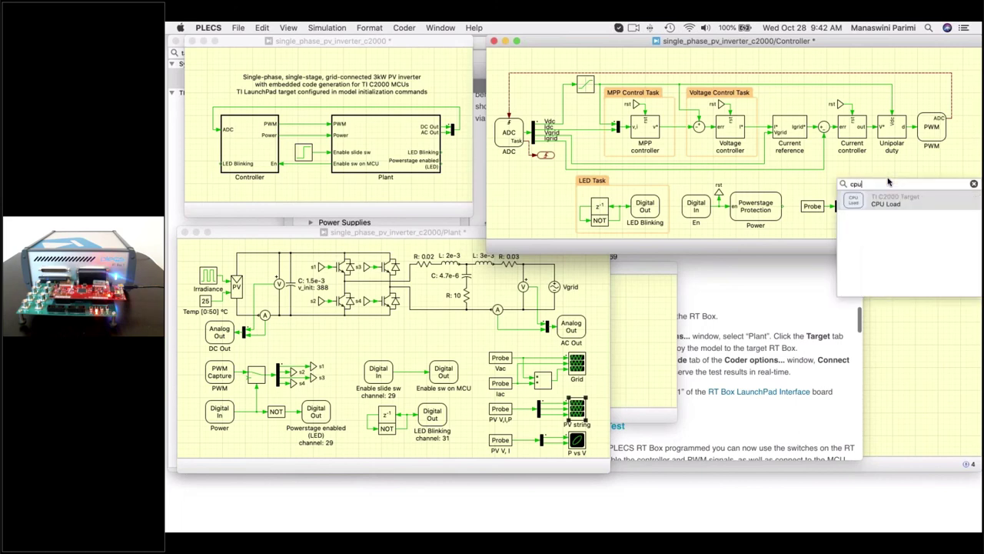
click(862, 197)
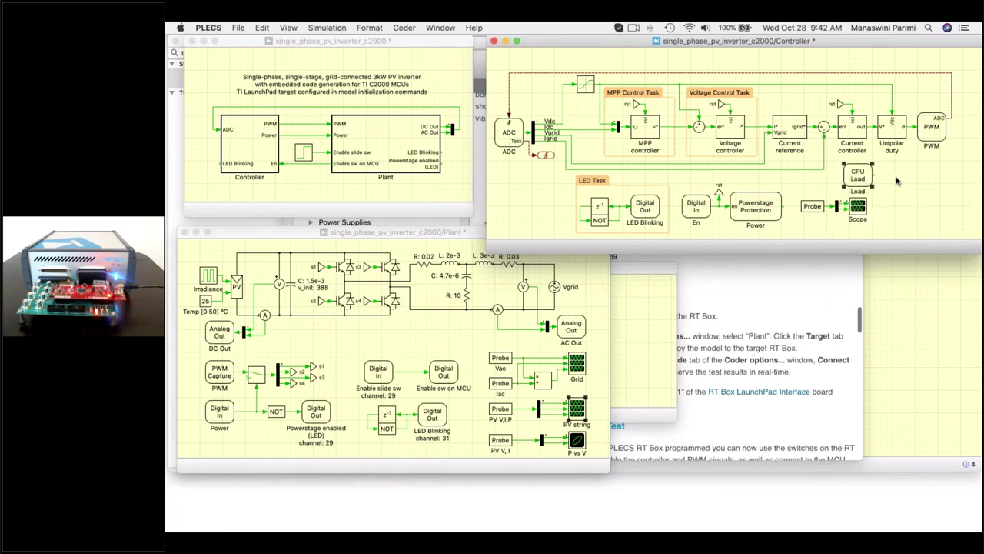
double_click(897, 181)
text(scop)
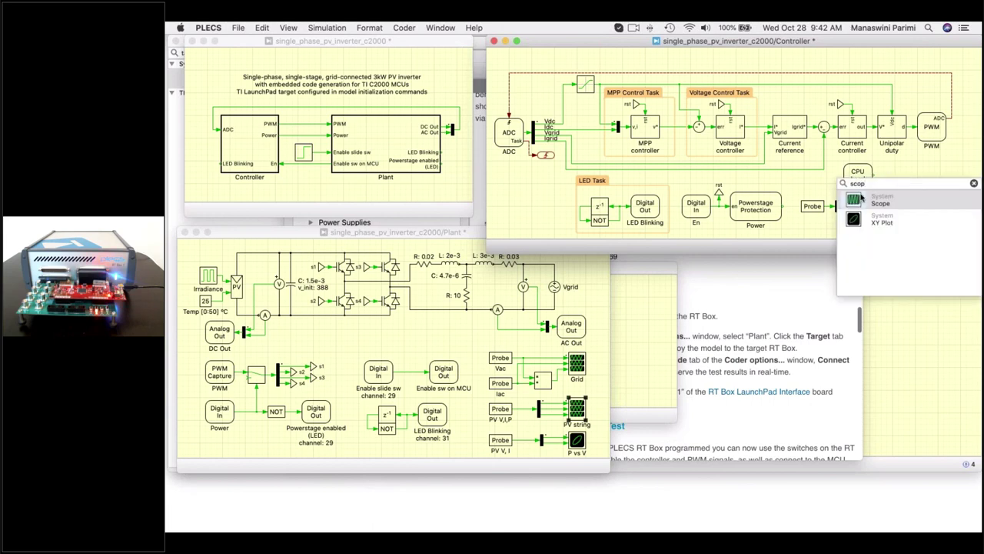
click(861, 199)
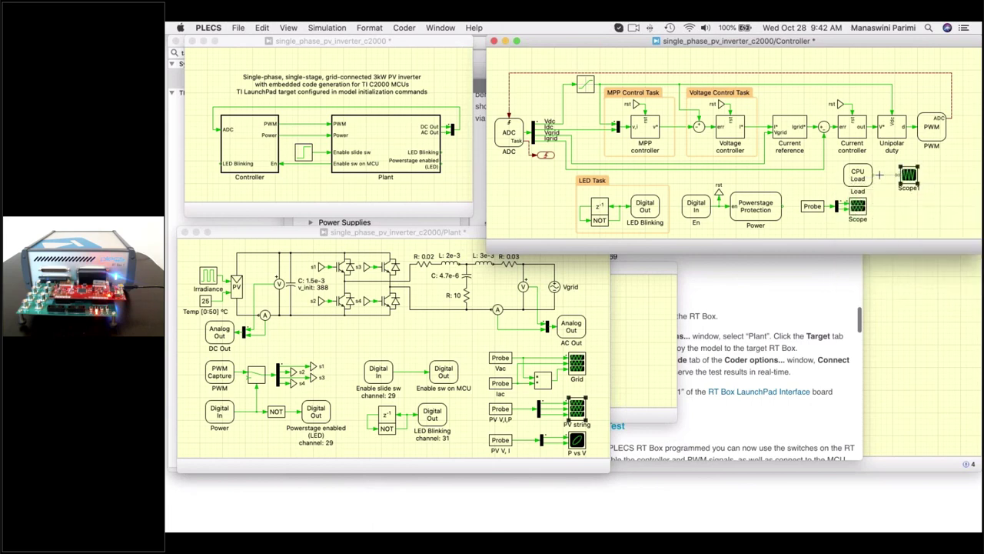
Build the Controller from the Coder Options and program it onto the TI2806x LaunchPad target
click(791, 182)
click(404, 27)
click(419, 42)
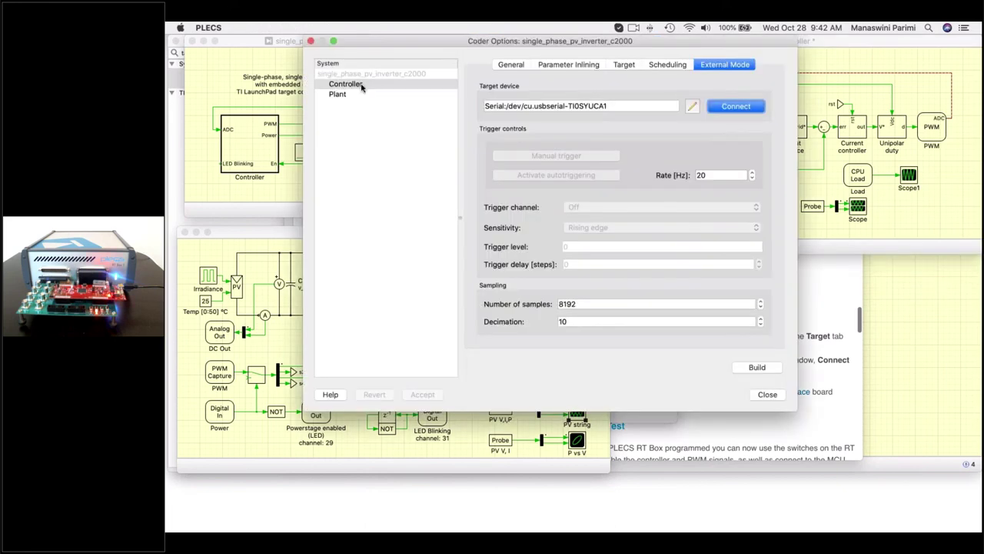
click(362, 85)
click(625, 66)
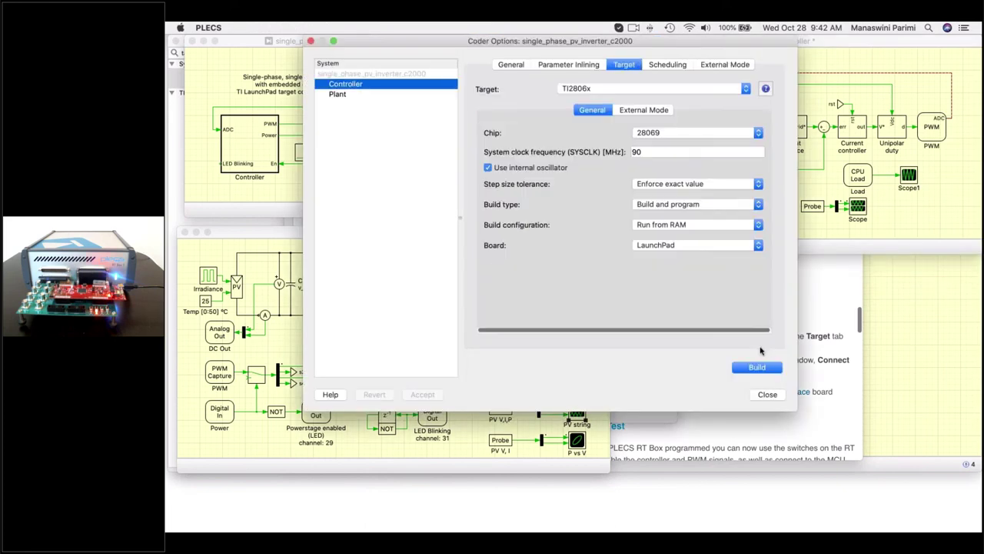
click(760, 367)
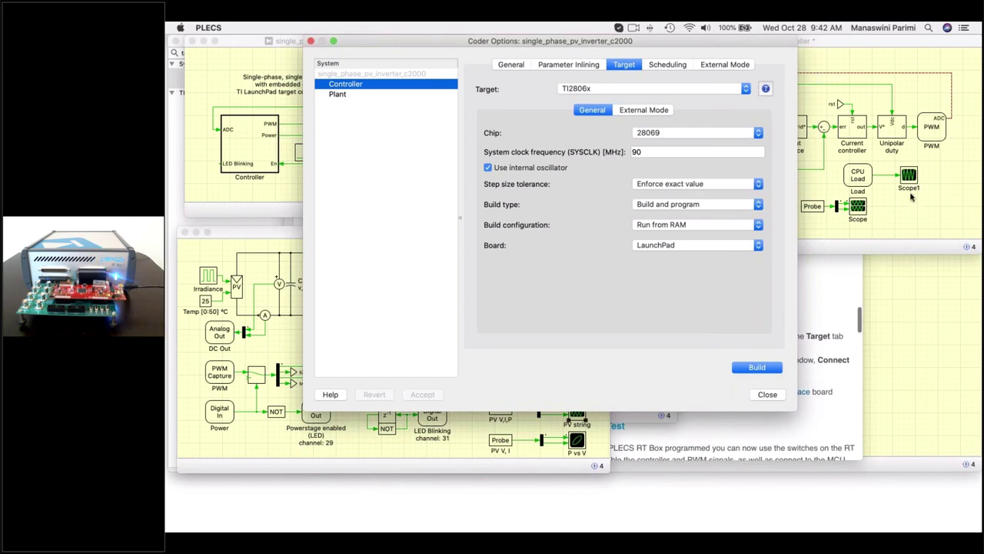
Connect the Controller to its serial target in external mode and activate autotriggering
click(736, 65)
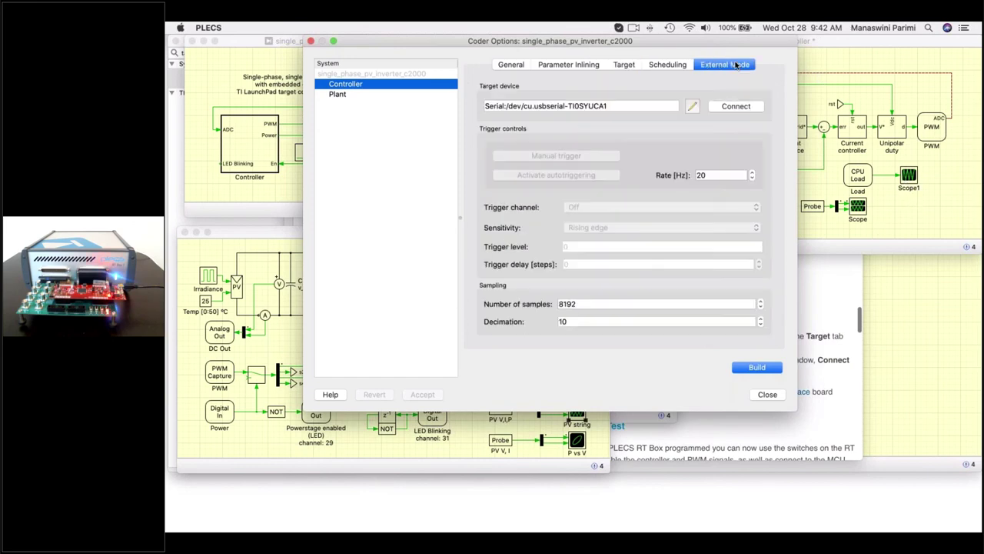
click(730, 108)
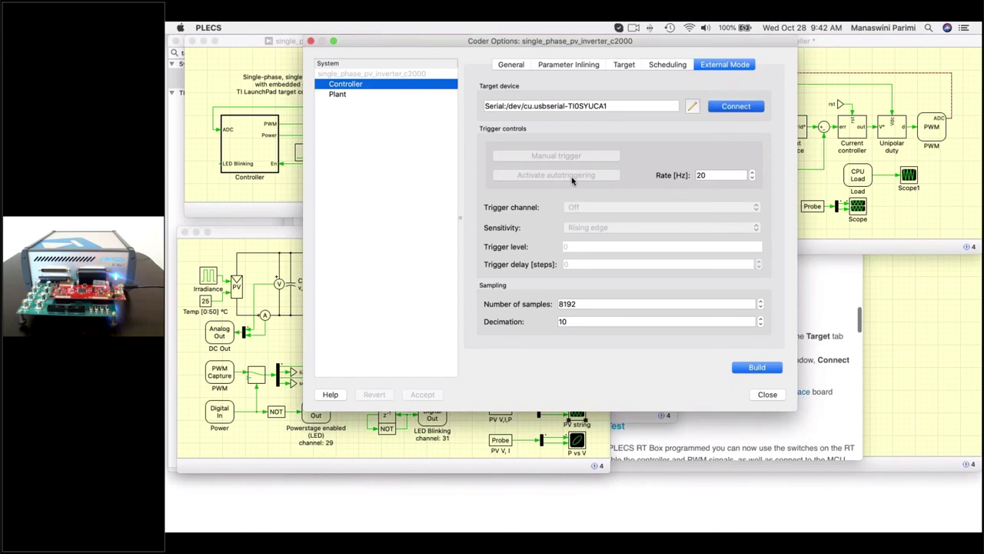
click(556, 175)
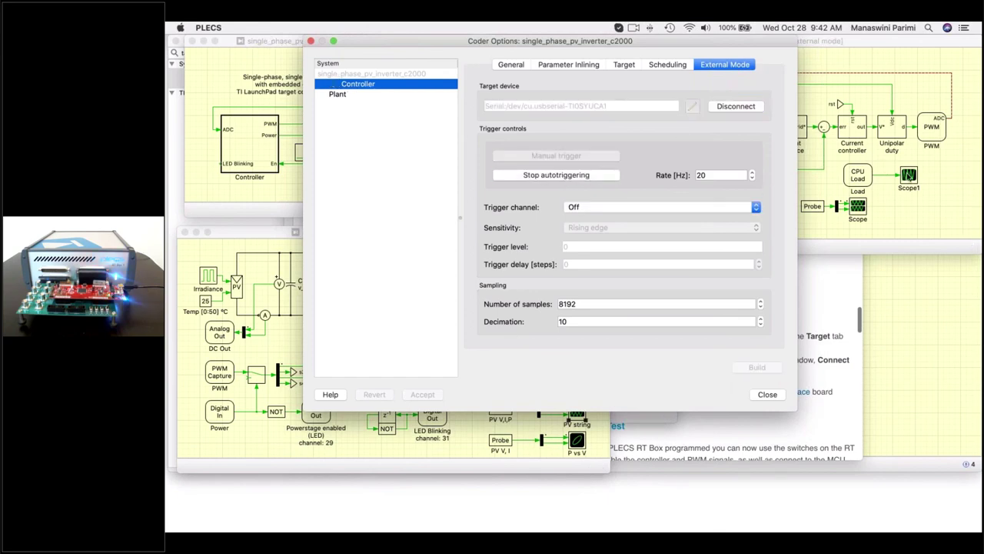
Open and enlarge the CPU load scope, and hold its current trace under the name multi-task
double_click(910, 177)
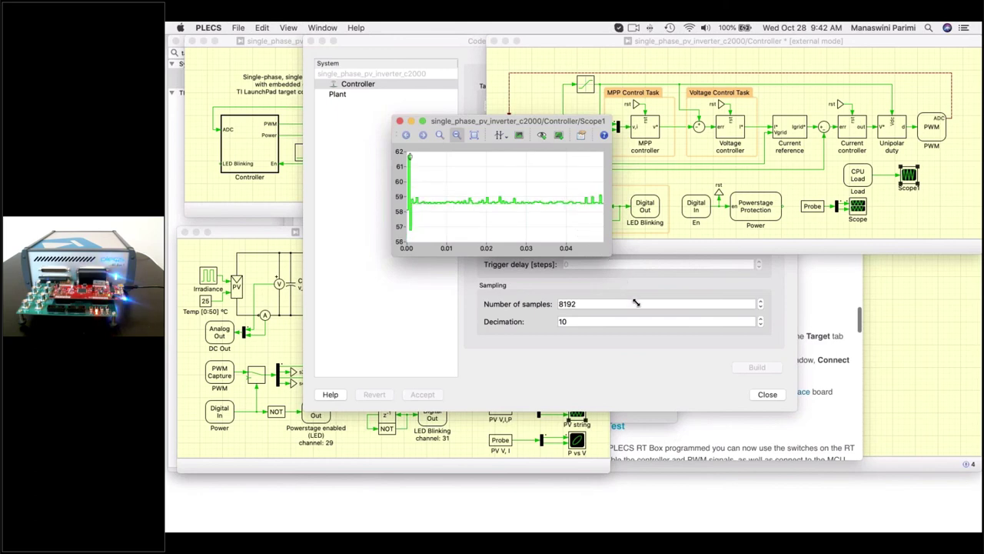
drag(610, 253, 659, 353)
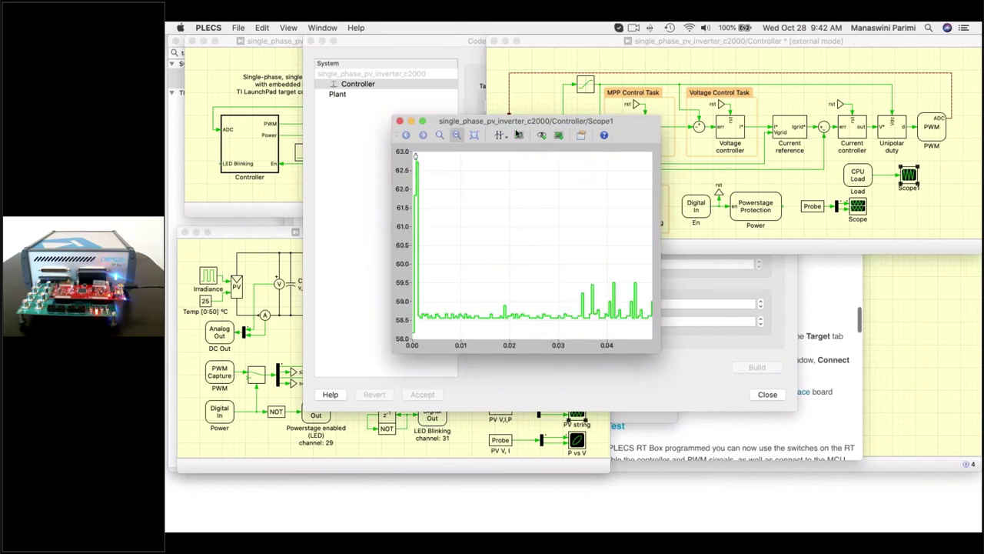
click(559, 135)
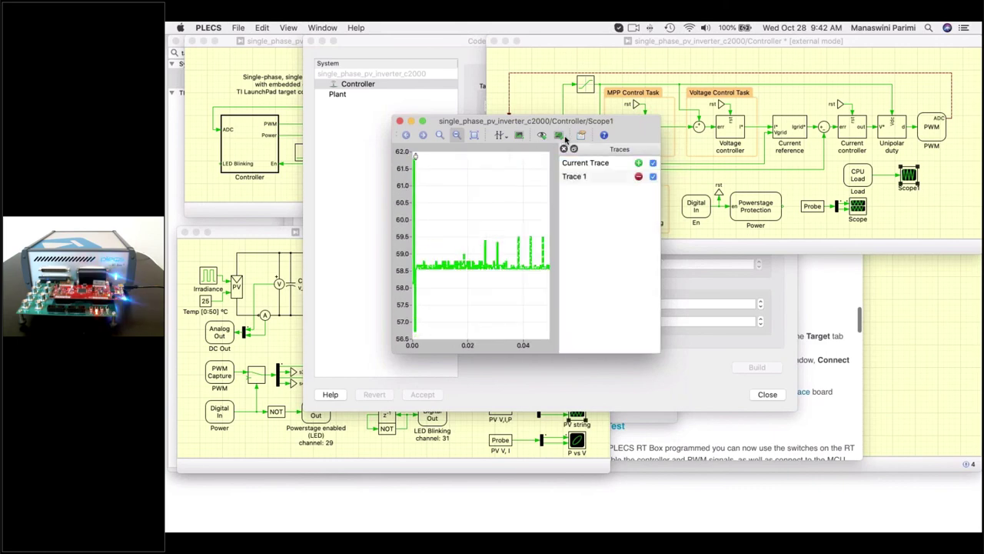
double_click(604, 184)
text(multi-)
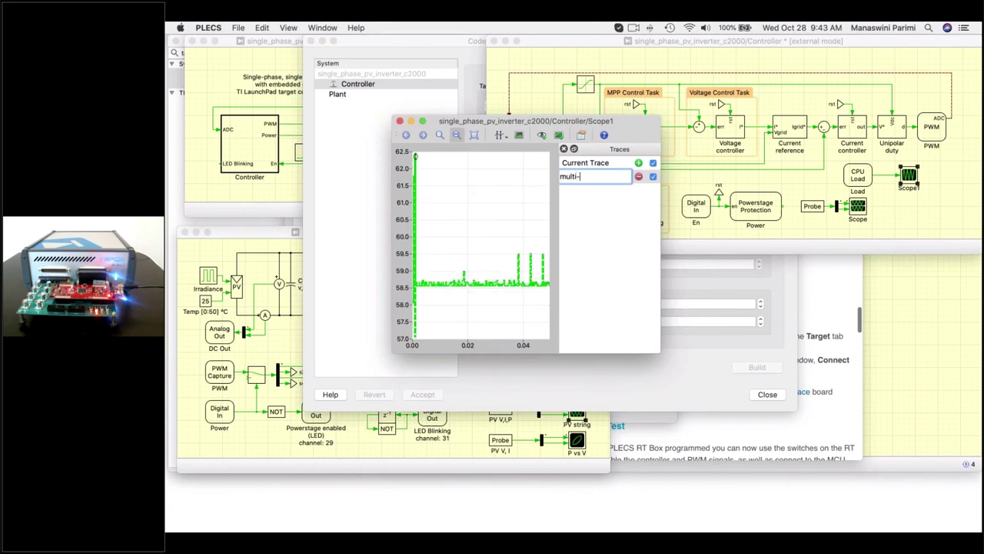
text(task)
key(Return)
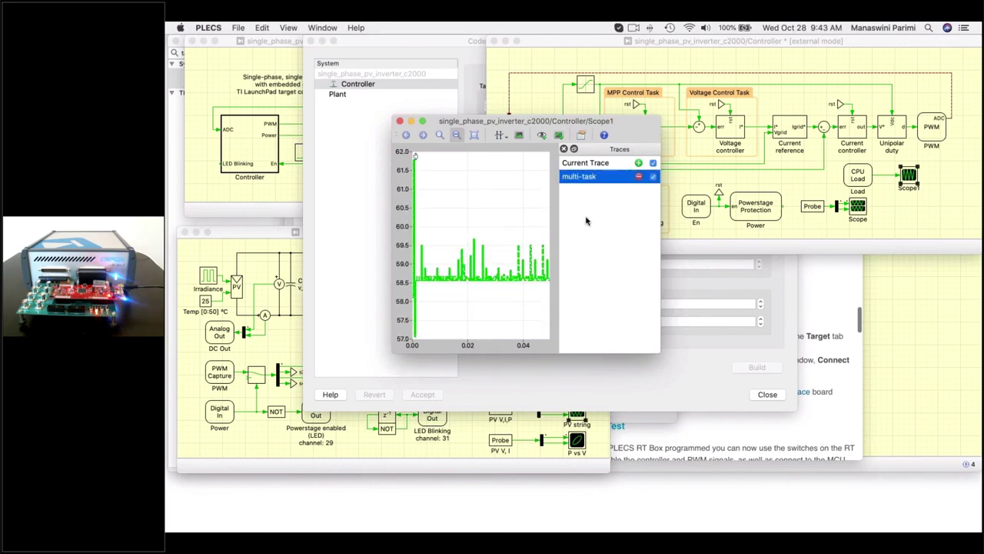
Return to the Coder Options and disconnect the Controller from external mode
click(908, 222)
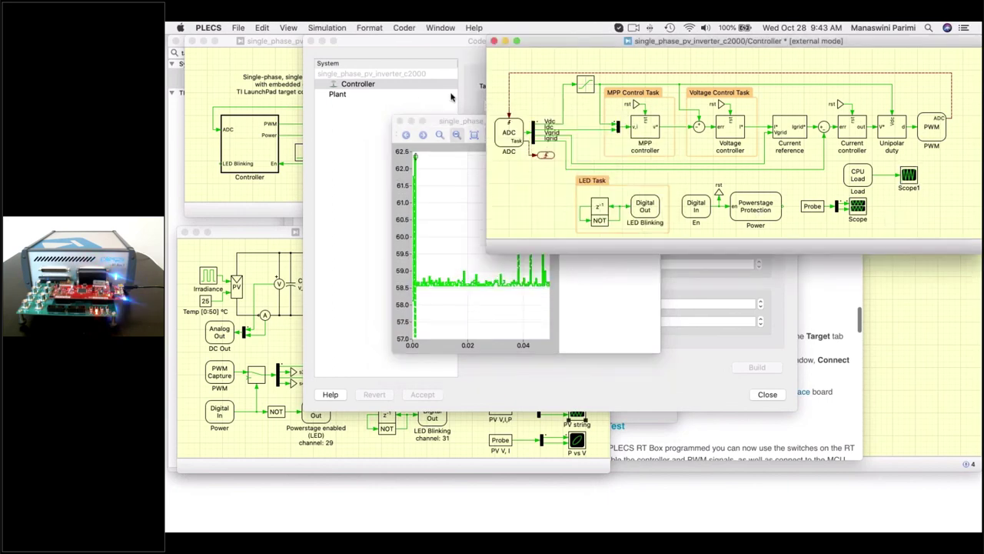
click(404, 28)
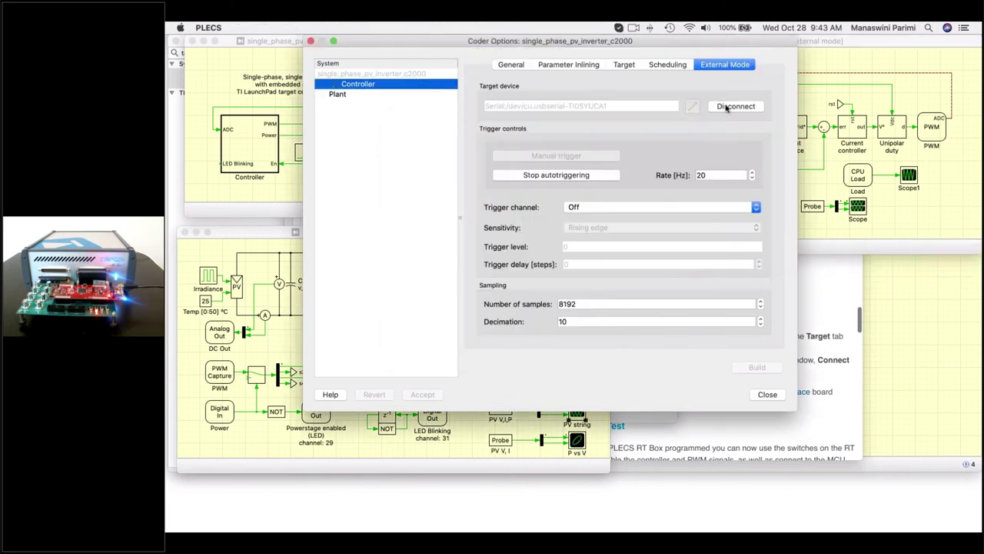
click(735, 107)
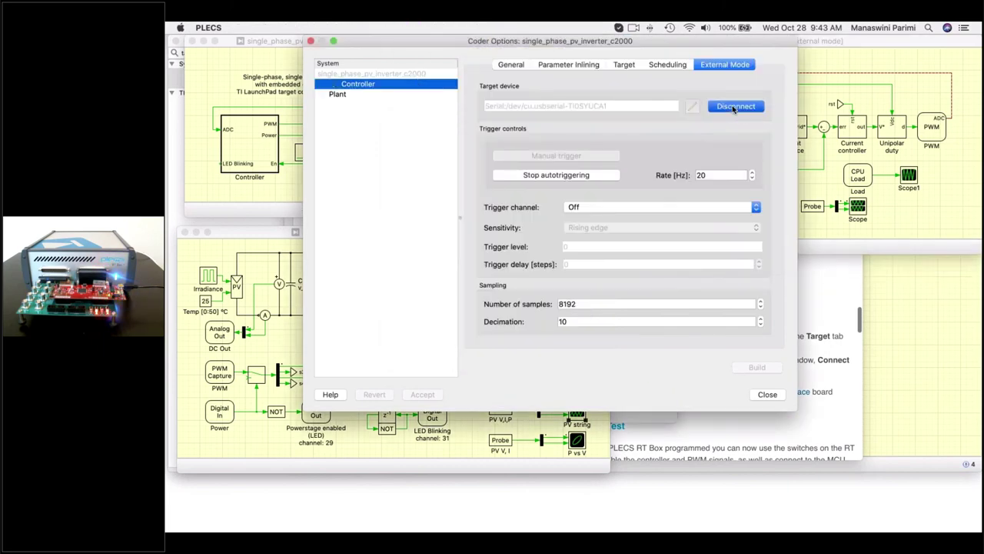
Set the Controller's tasking mode to single-tasking and rebuild it onto the LaunchPad
click(666, 68)
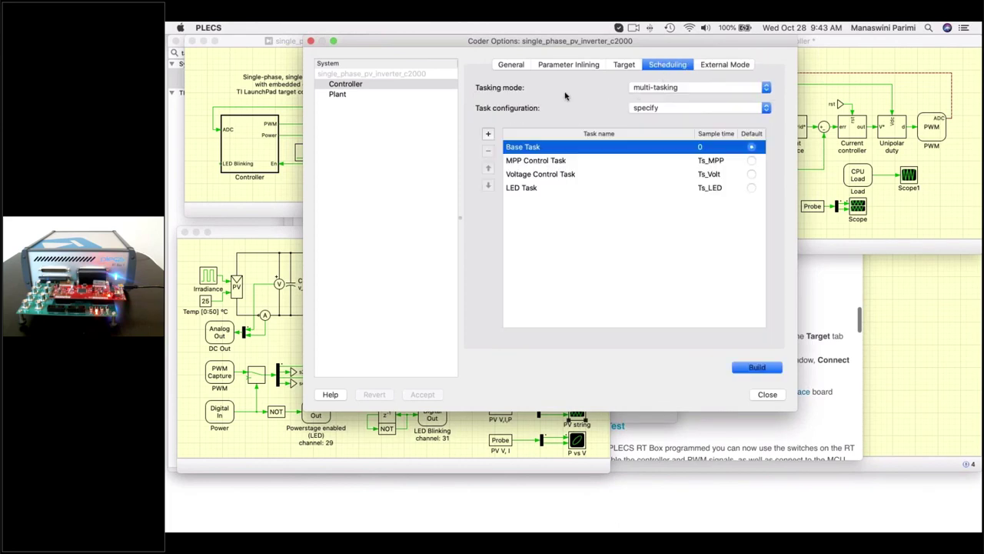
click(665, 90)
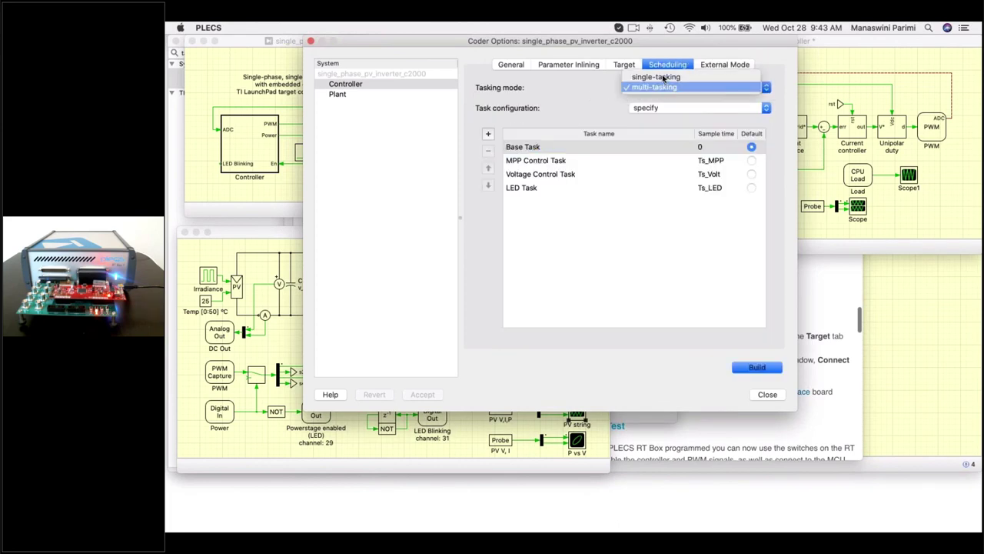
click(664, 77)
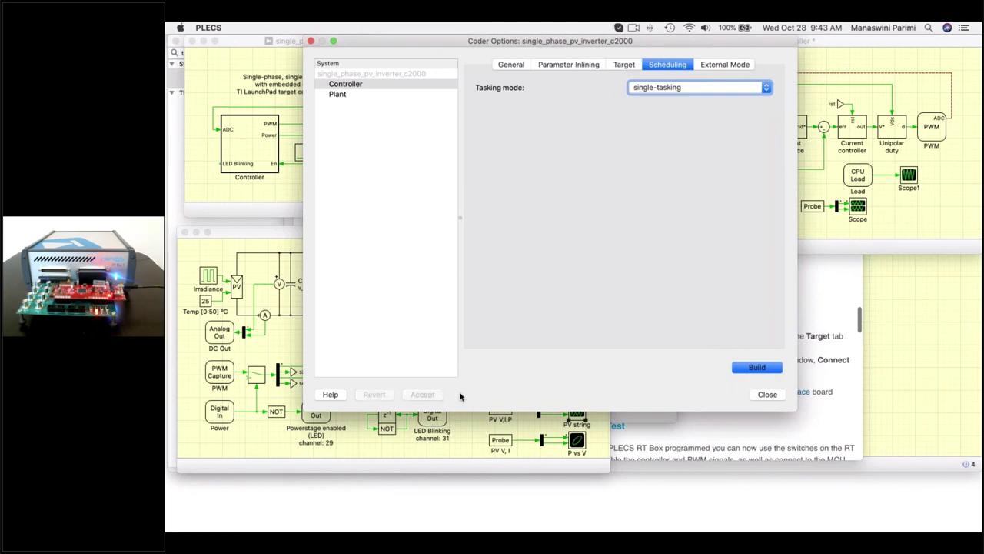
click(752, 368)
Reconnect the single-tasking Controller build in external mode and activate autotriggering
click(734, 64)
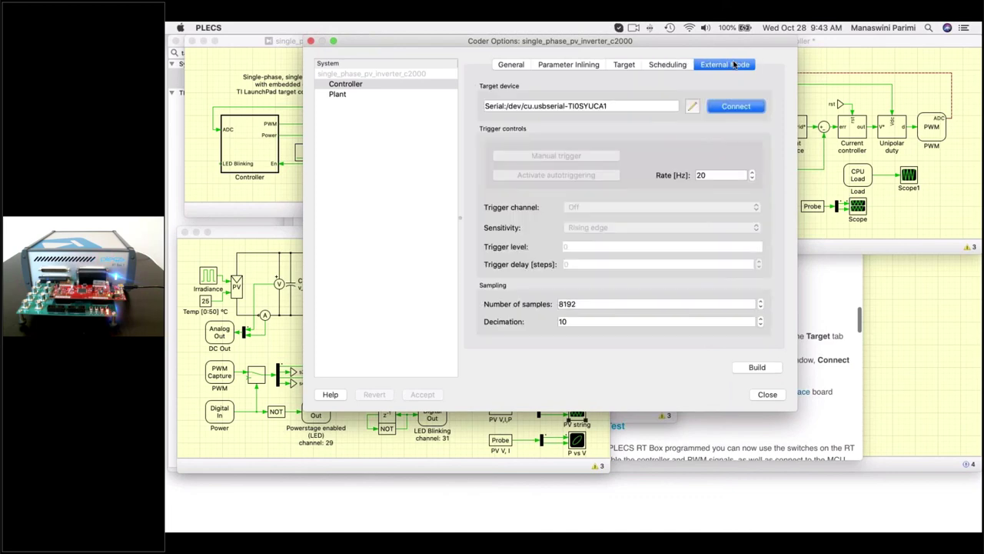
click(737, 109)
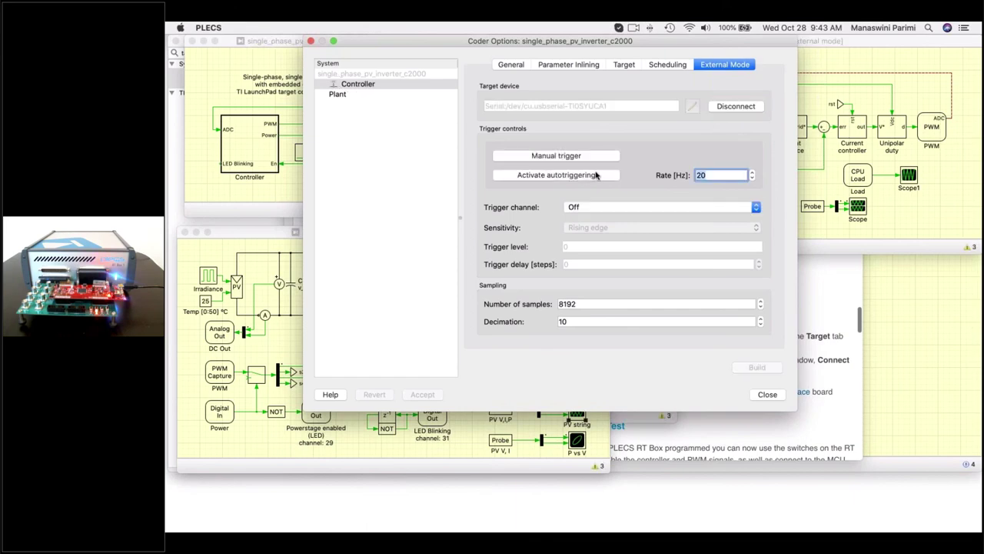
click(597, 176)
Reopen and enlarge the CPU load scope to compare the live single-tasking load with the multi-task trace
click(908, 175)
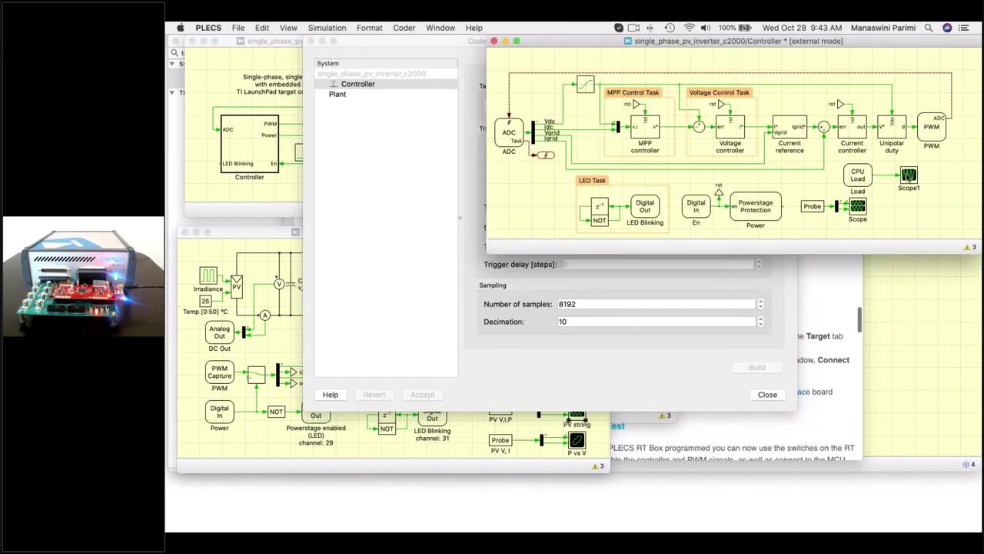
double_click(909, 176)
drag(659, 351, 764, 481)
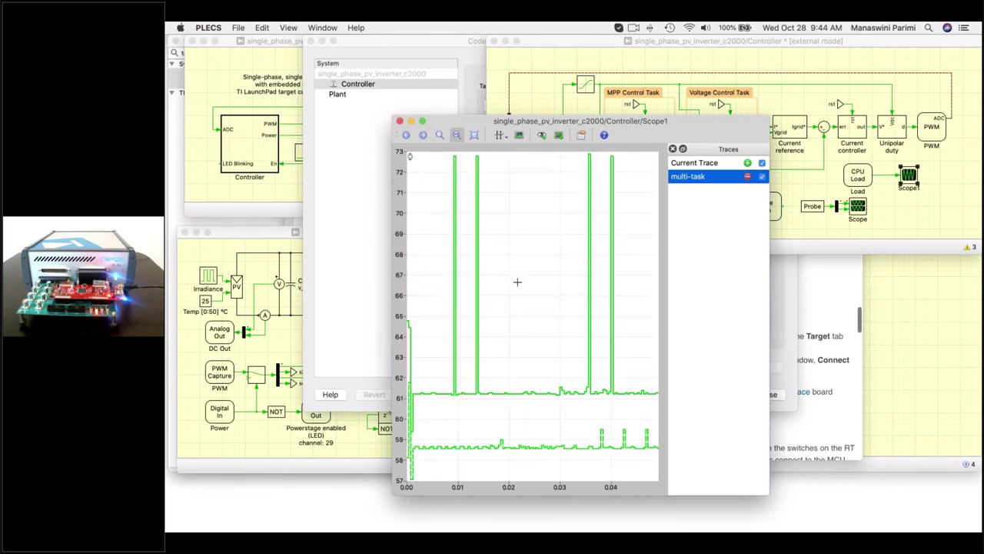
click(599, 67)
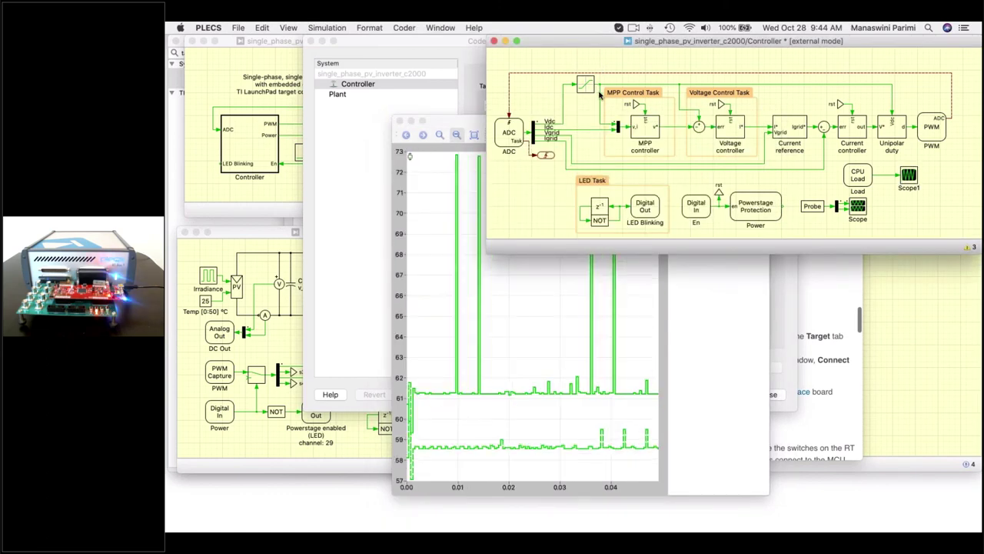